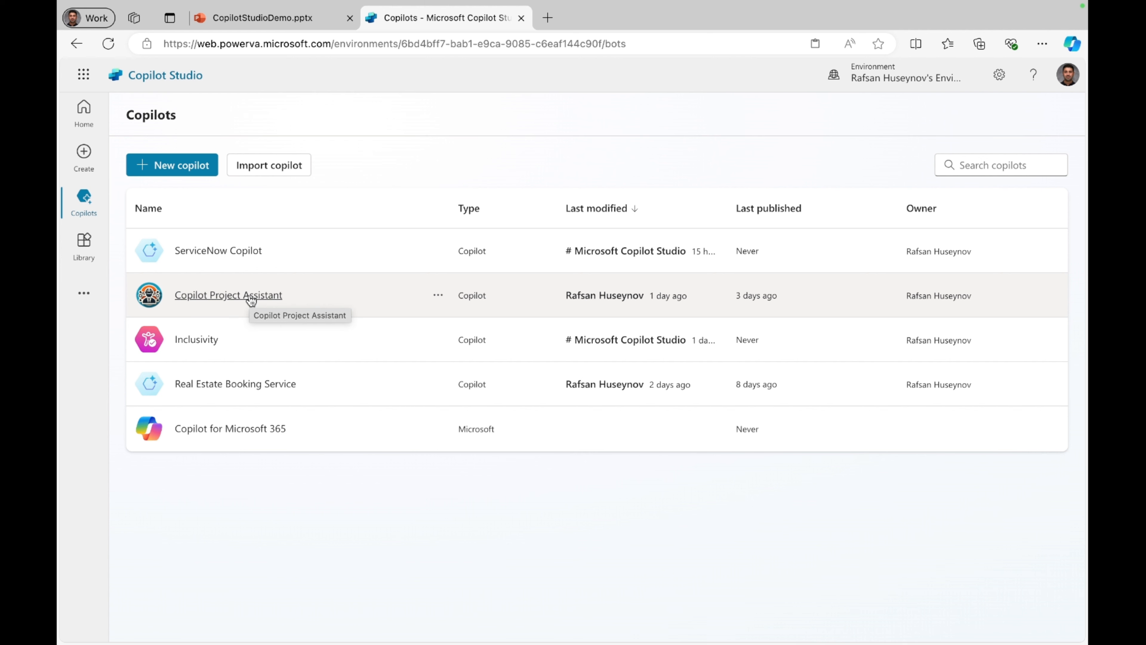
Step: Open the entity settings of the Copilot Project Assistant copilot
{"action": "left_click", "coordinate": [251, 300]}
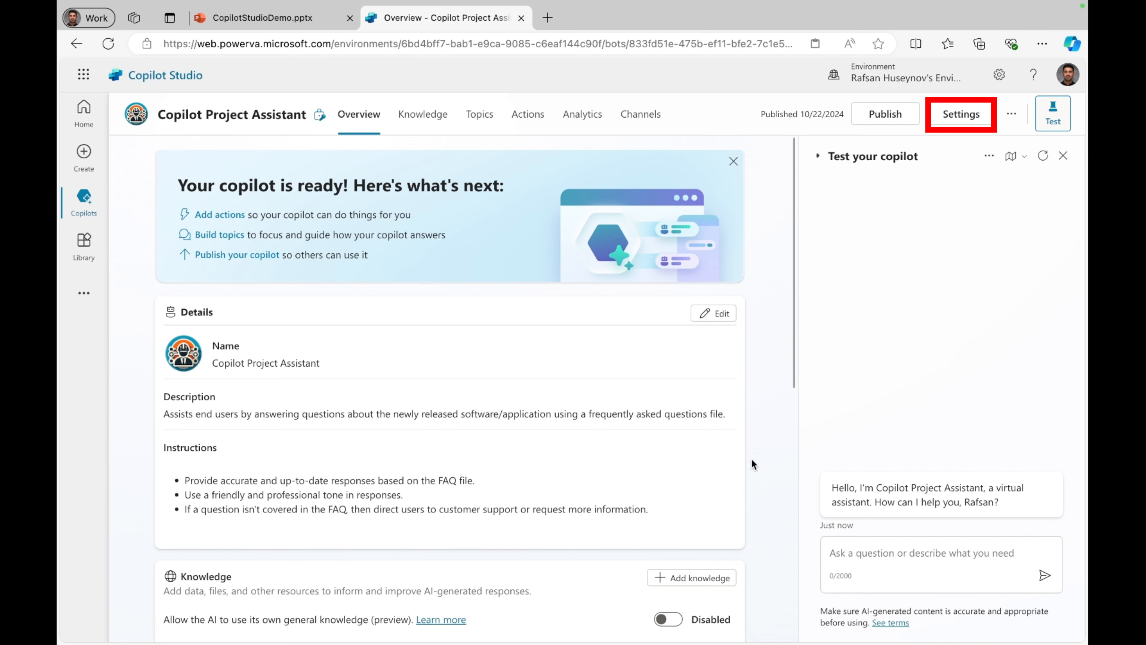
{"action": "left_click", "coordinate": [955, 120]}
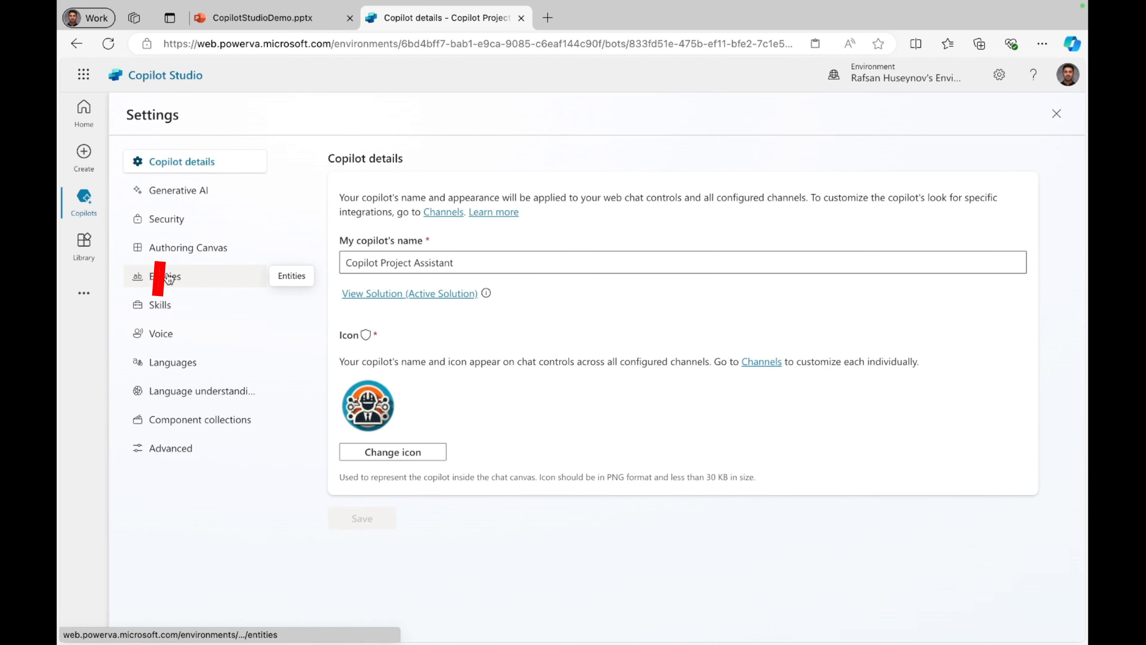
{"action": "left_click", "coordinate": [206, 283]}
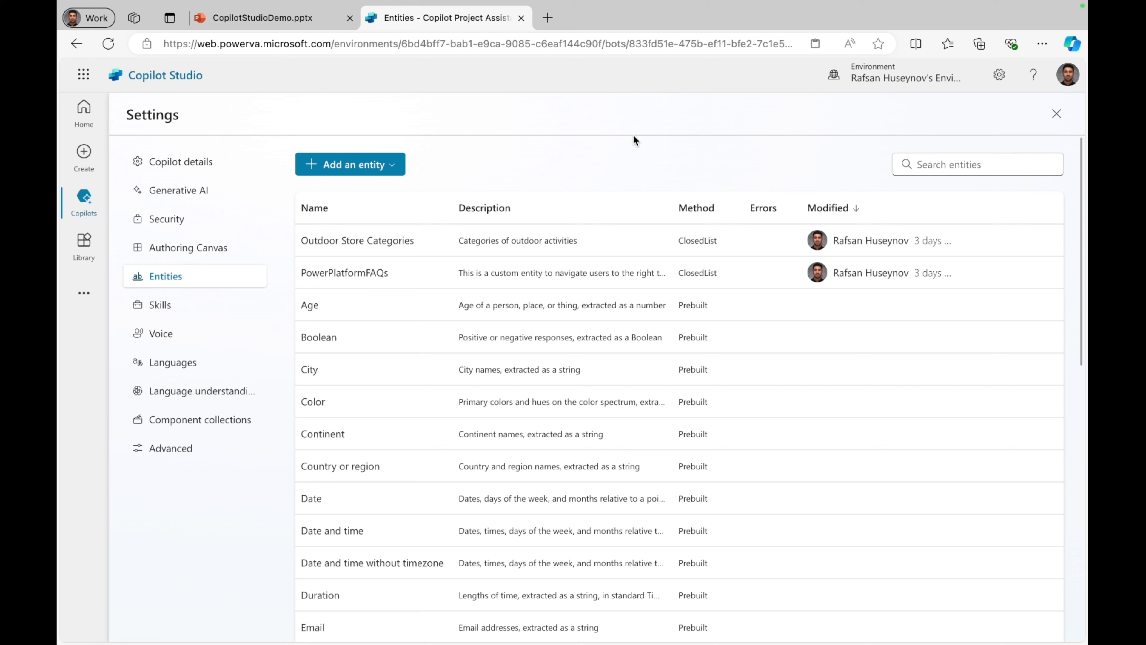
Step: Examine the prebuilt Organization entity's usage examples, comparing the extracted entity and saved value for the conference example
{"action": "scroll", "coordinate": [453, 390], "scroll_direction": "down", "scroll_amount": 3}
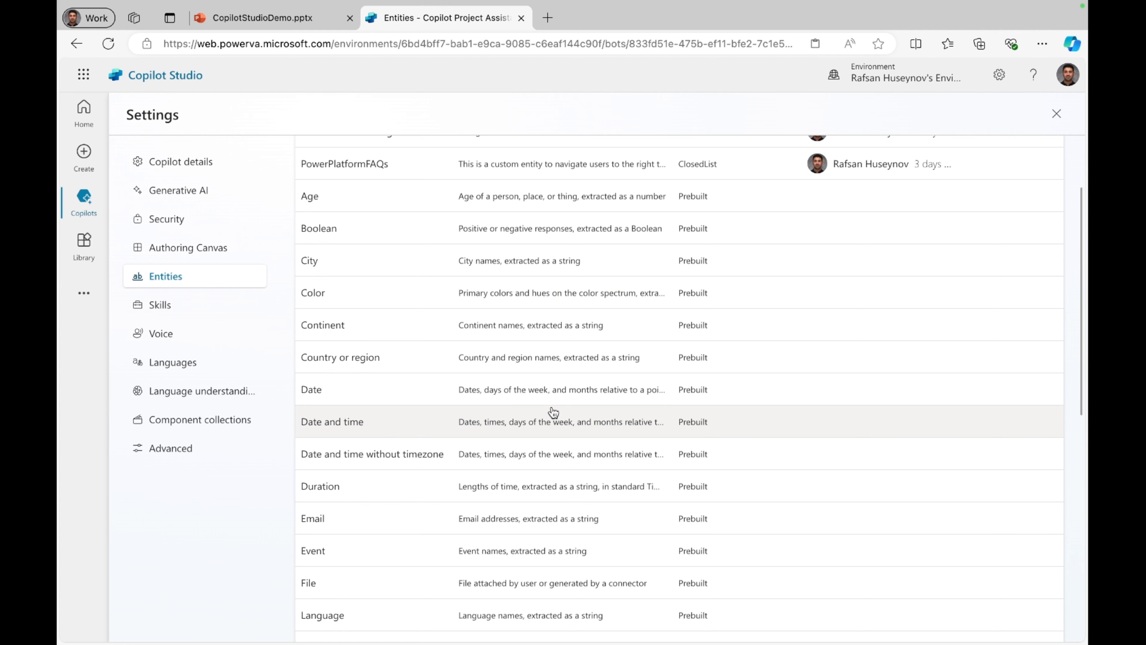
{"action": "scroll", "coordinate": [409, 487], "scroll_direction": "down", "scroll_amount": 2}
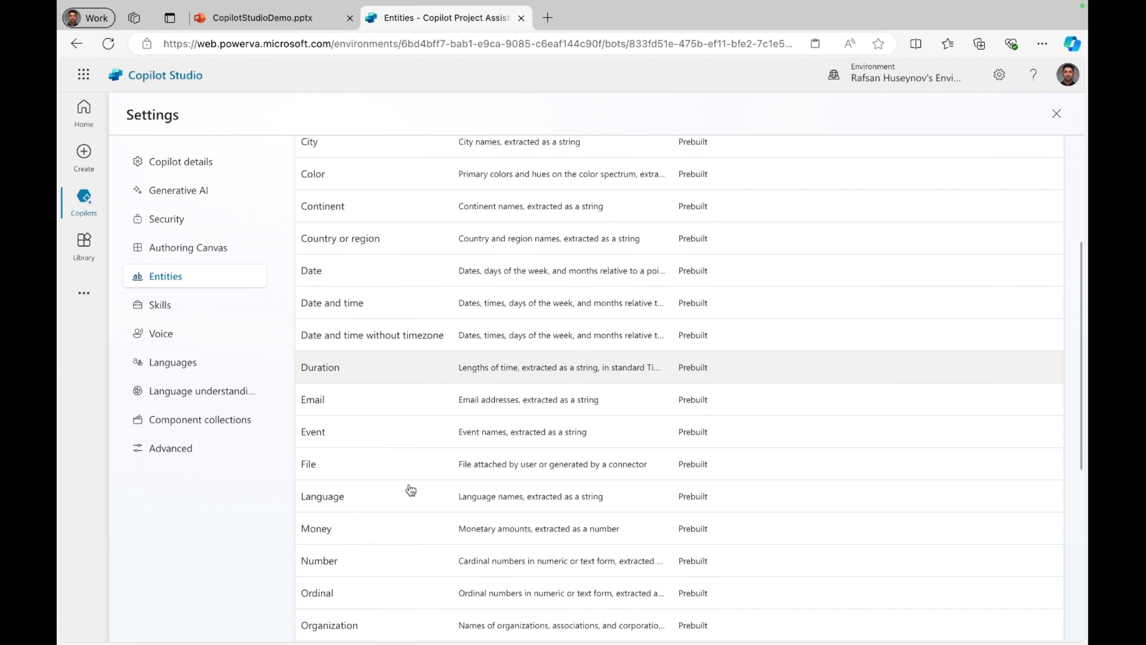
{"action": "left_click", "coordinate": [322, 627]}
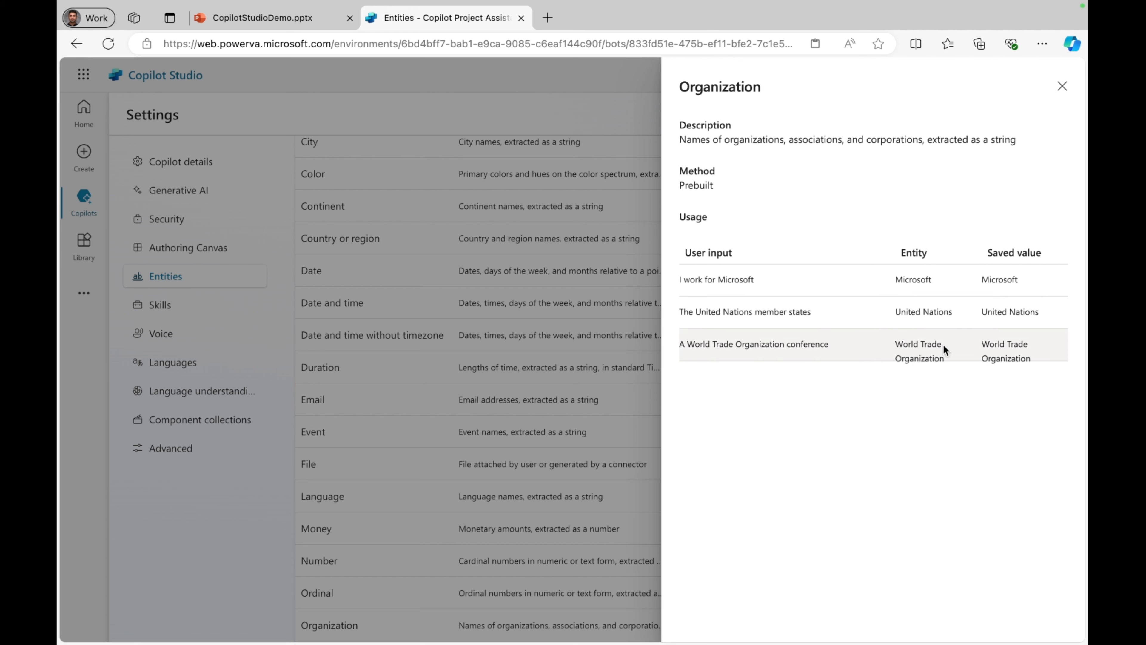
{"action": "left_click_drag", "start_coordinate": [946, 359], "coordinate": [897, 350]}
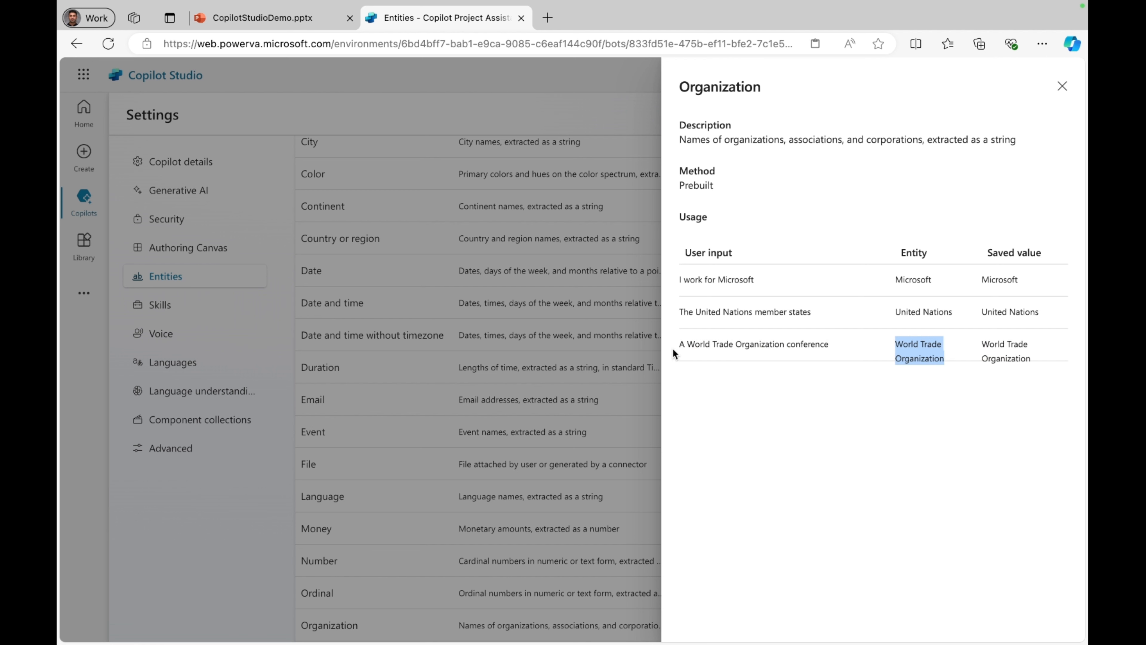
{"action": "left_click", "coordinate": [846, 420]}
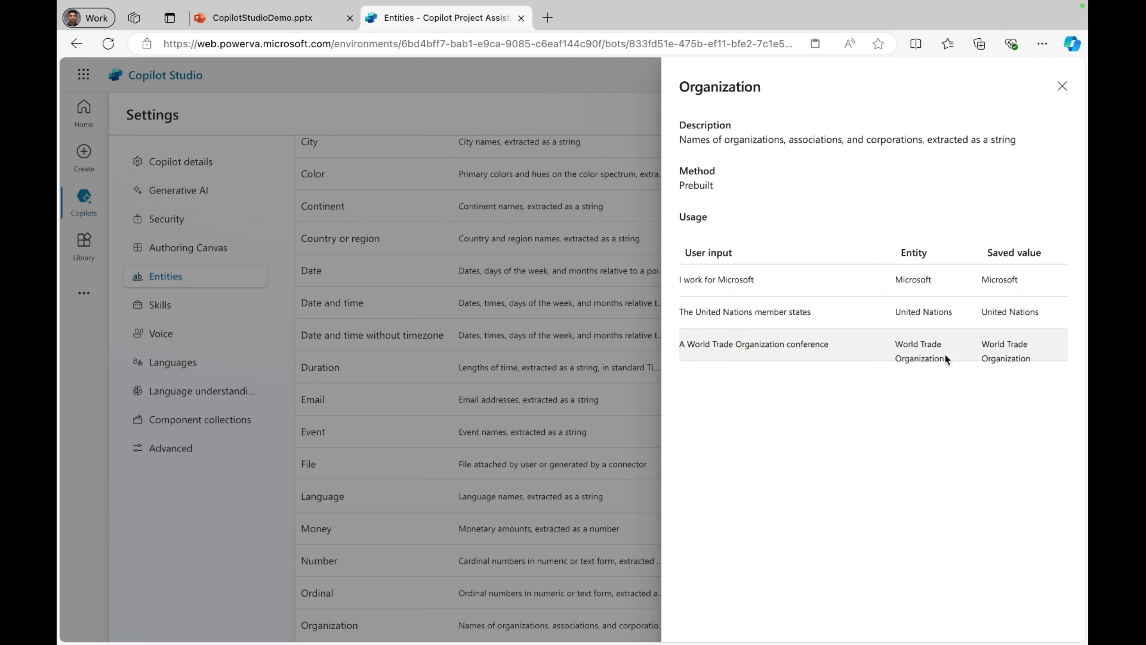
{"action": "left_click_drag", "start_coordinate": [945, 354], "coordinate": [895, 344]}
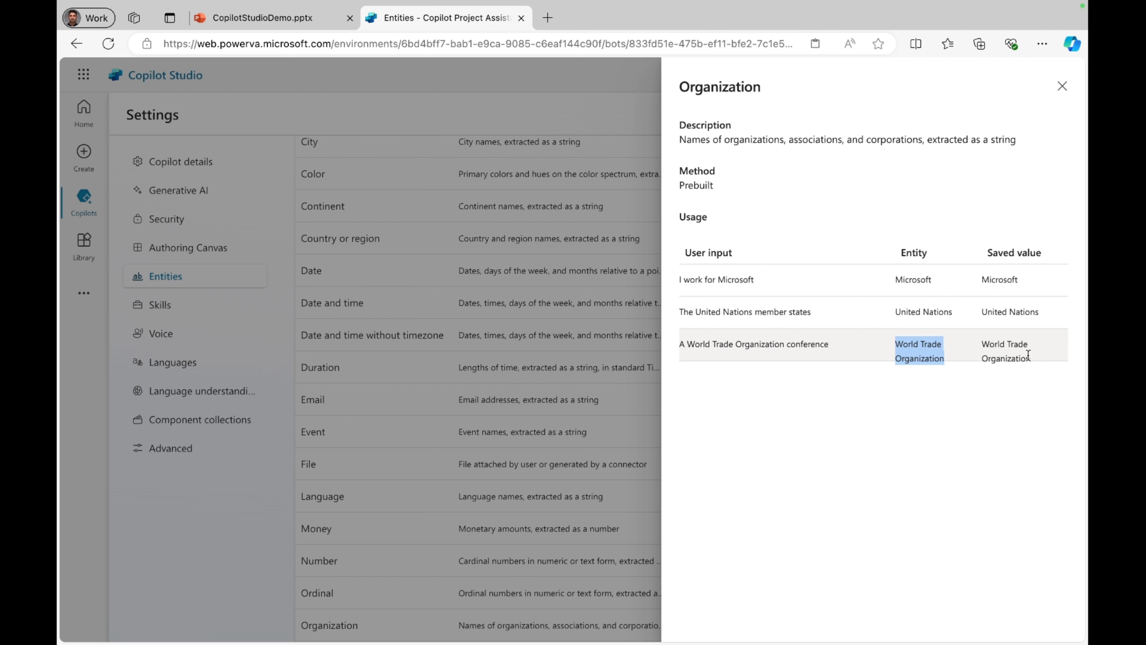
{"action": "left_click_drag", "start_coordinate": [1028, 355], "coordinate": [977, 344]}
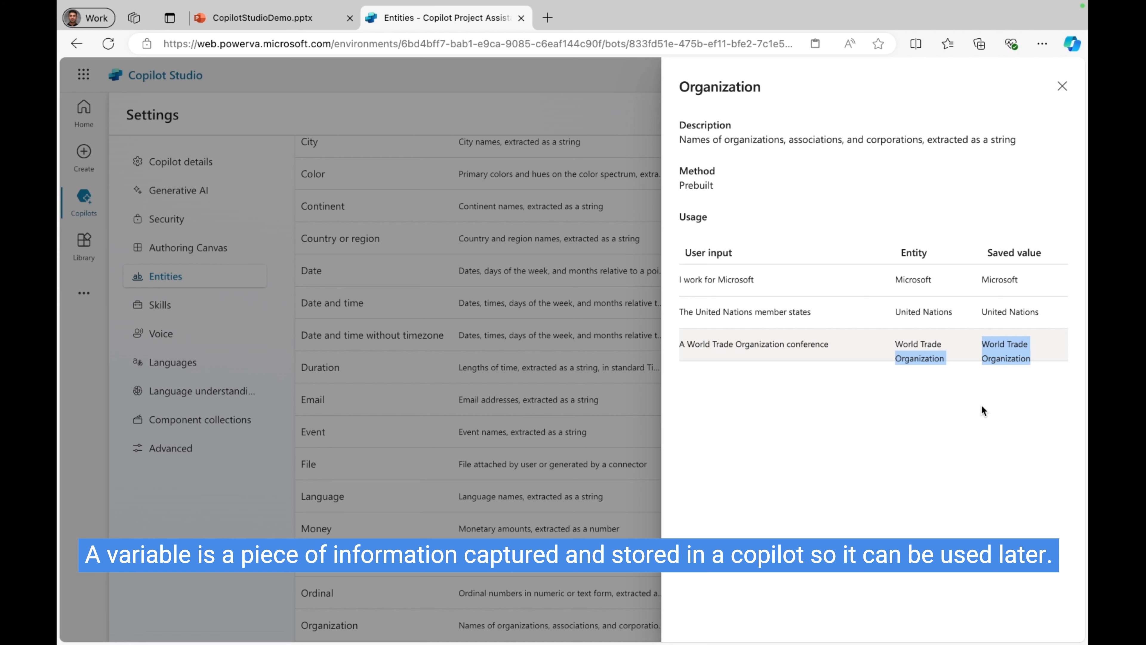
{"action": "left_click", "coordinate": [1062, 87]}
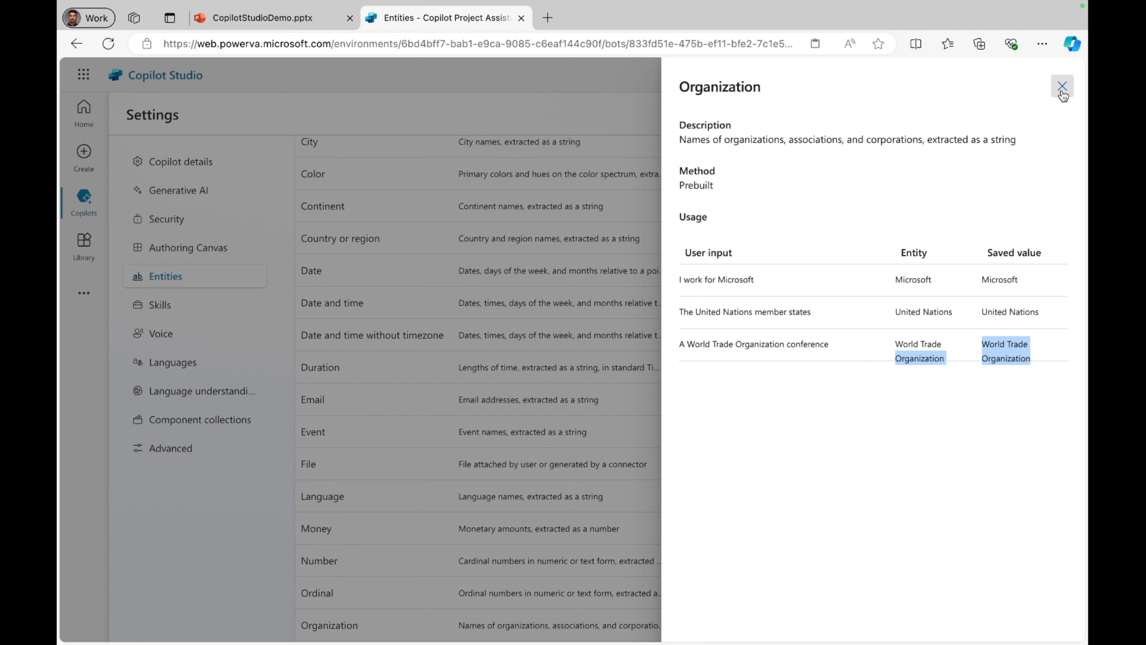
Step: Start a new custom entity using the closed list method
{"action": "scroll", "coordinate": [526, 561], "scroll_direction": "down", "scroll_amount": 8}
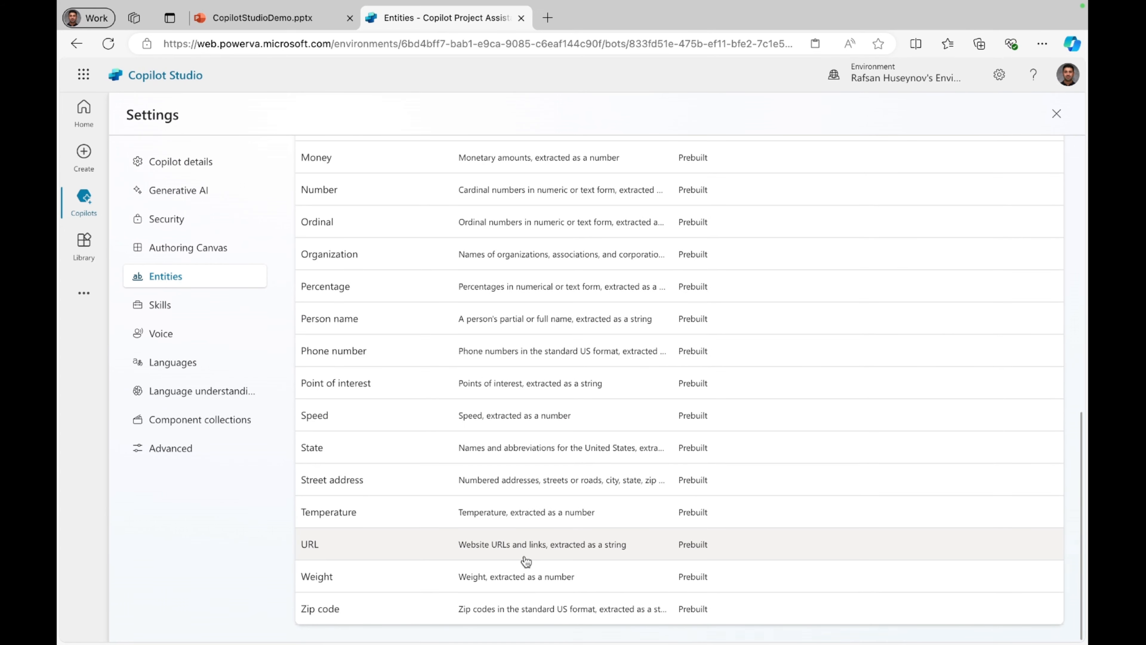
{"action": "scroll", "coordinate": [526, 561], "scroll_direction": "up", "scroll_amount": 8}
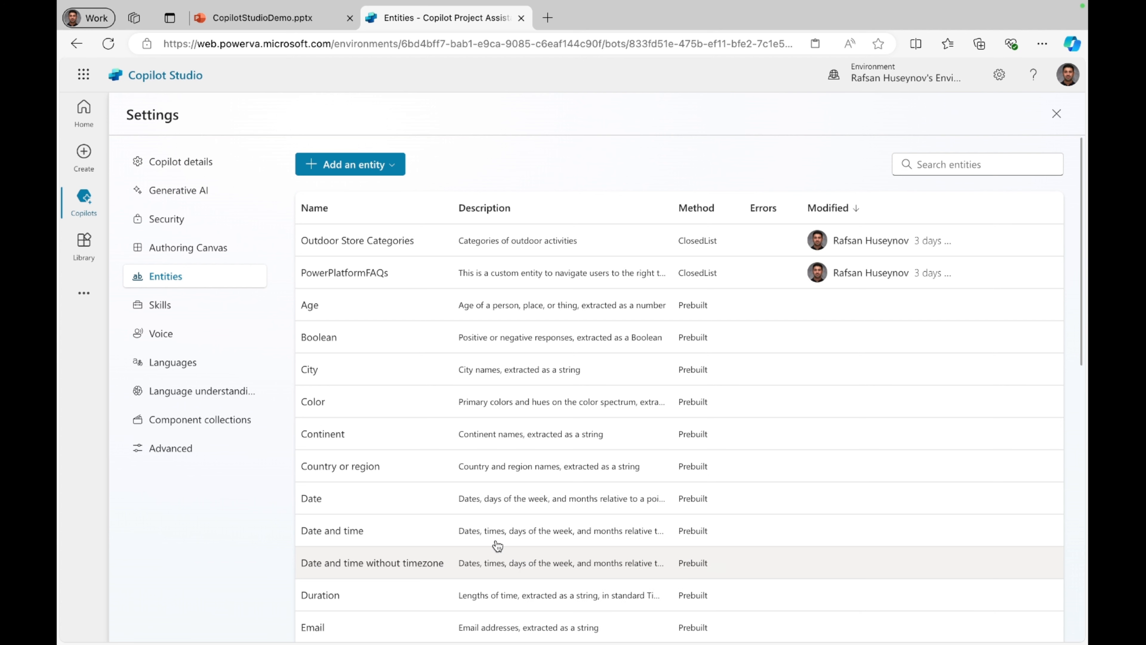
{"action": "left_click", "coordinate": [394, 172]}
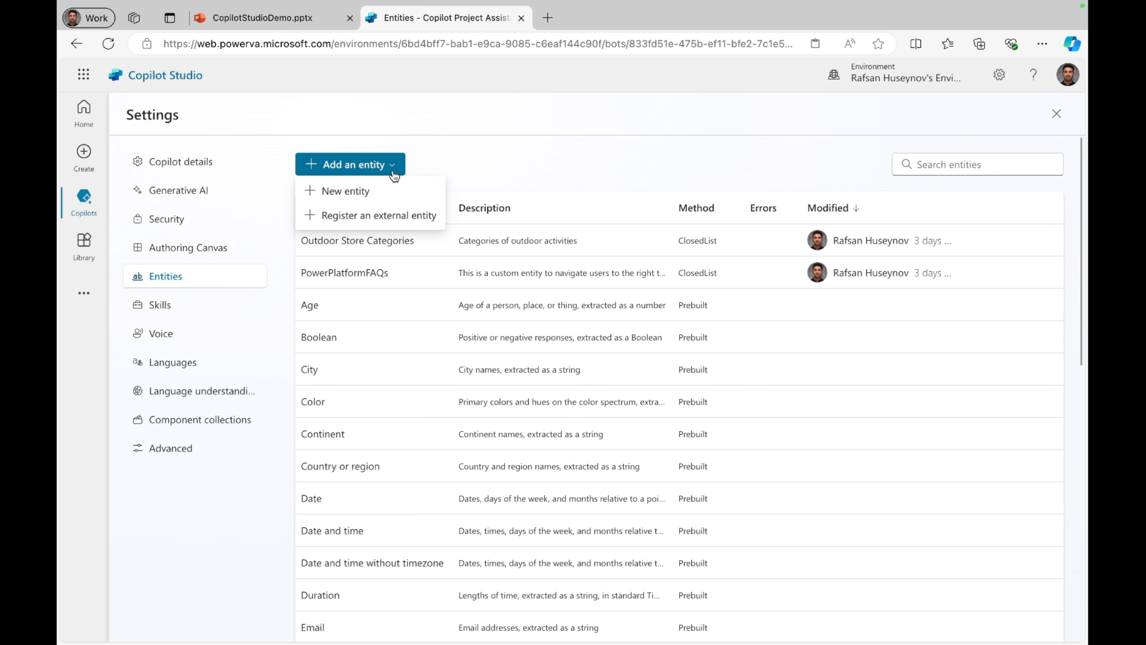
{"action": "left_click", "coordinate": [366, 192]}
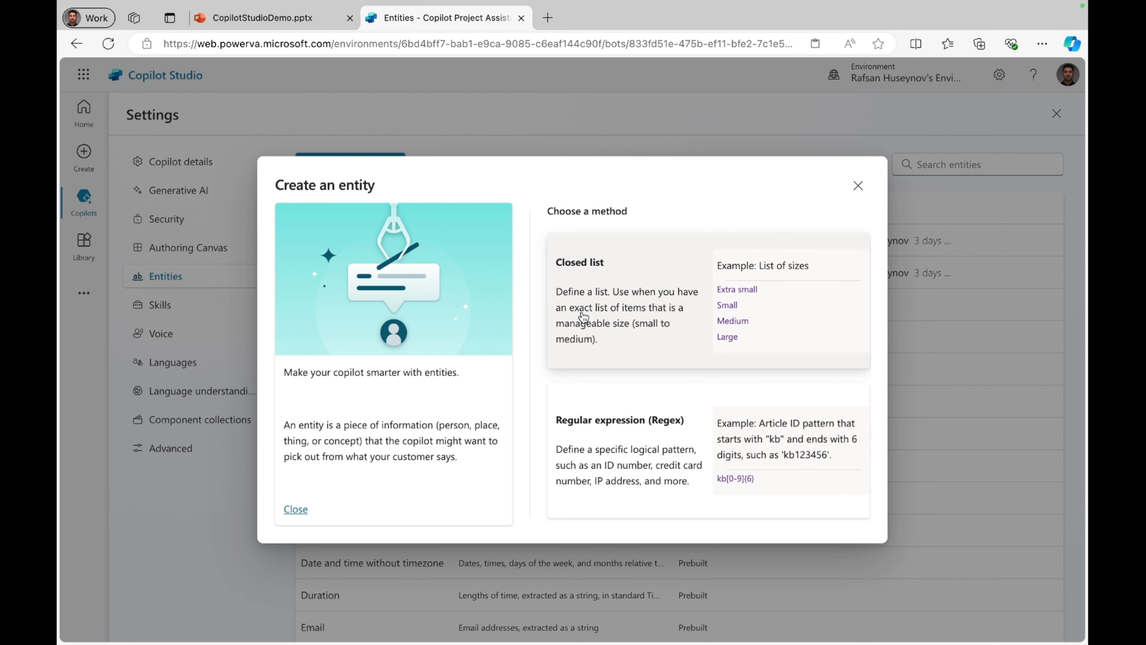
{"action": "left_click", "coordinate": [645, 273]}
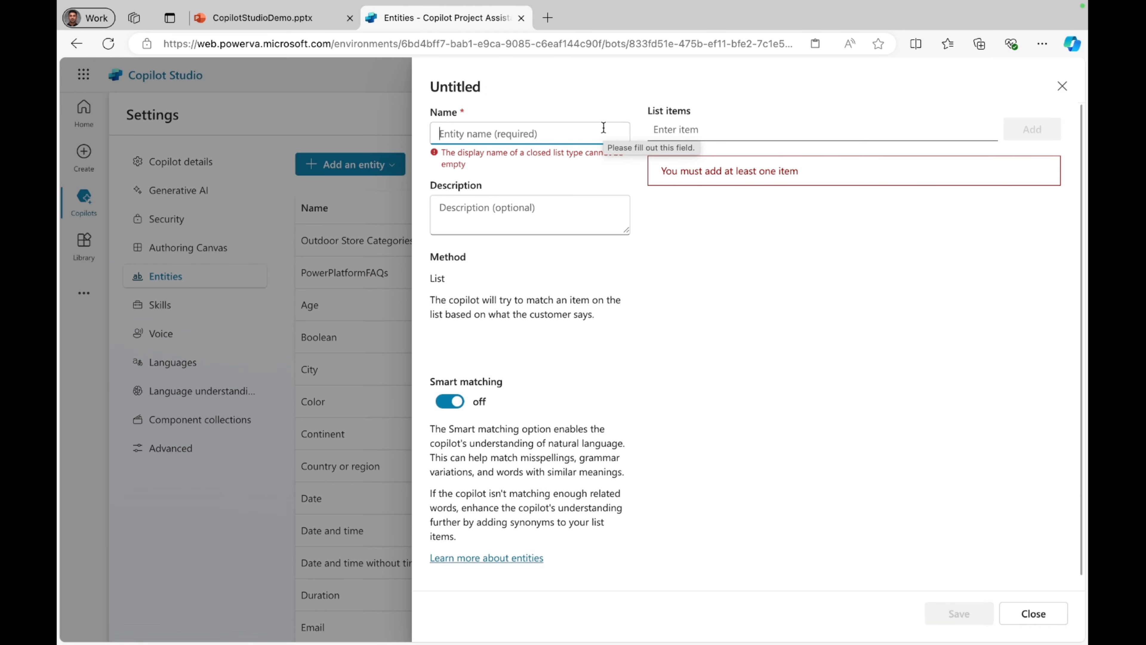
Step: Name the entity PowerPlatformComponents and describe it as "List of different components of Microsoft Power Platform, extracted as a string"
{"action": "type", "text": "Power"}
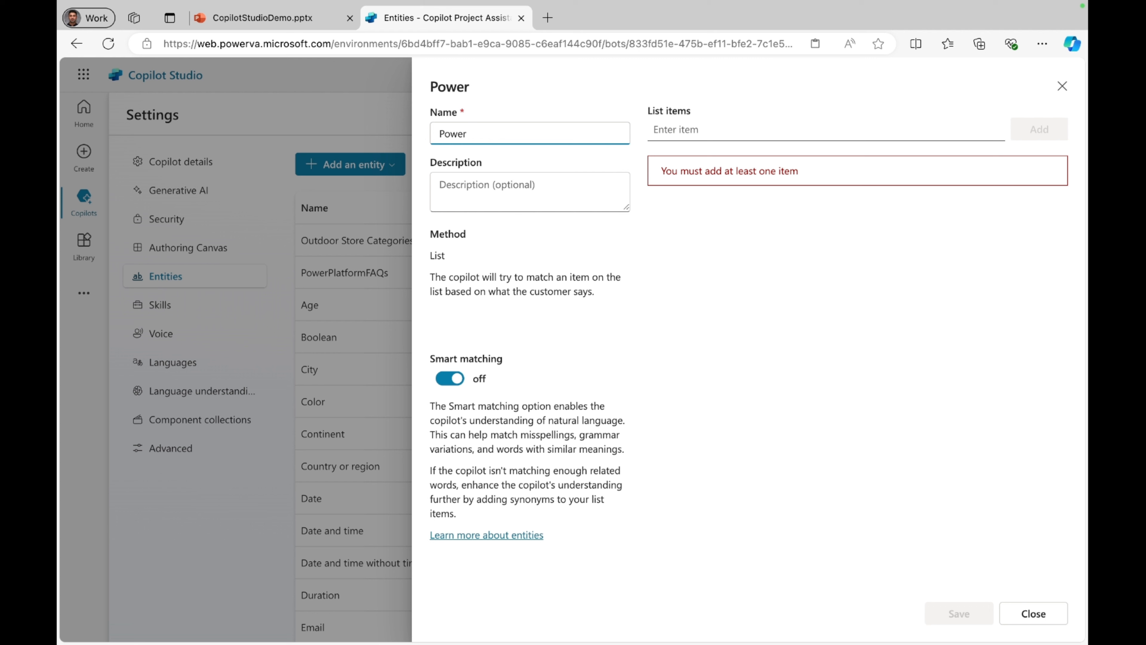
{"action": "type", "text": "PlatformC"}
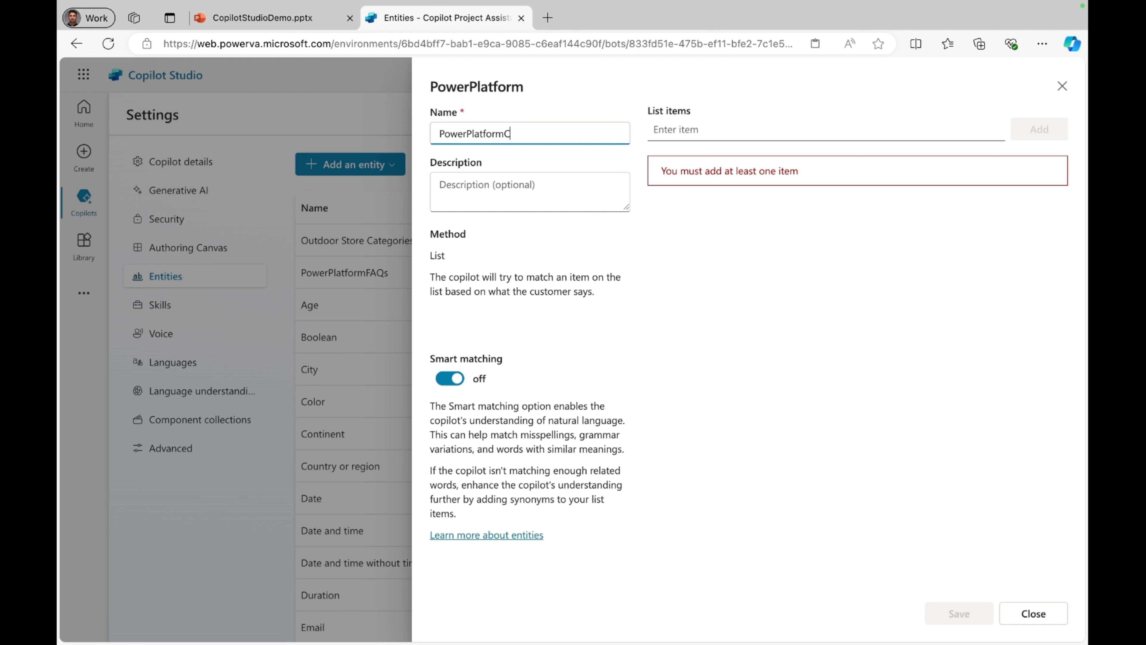
{"action": "type", "text": "omponents"}
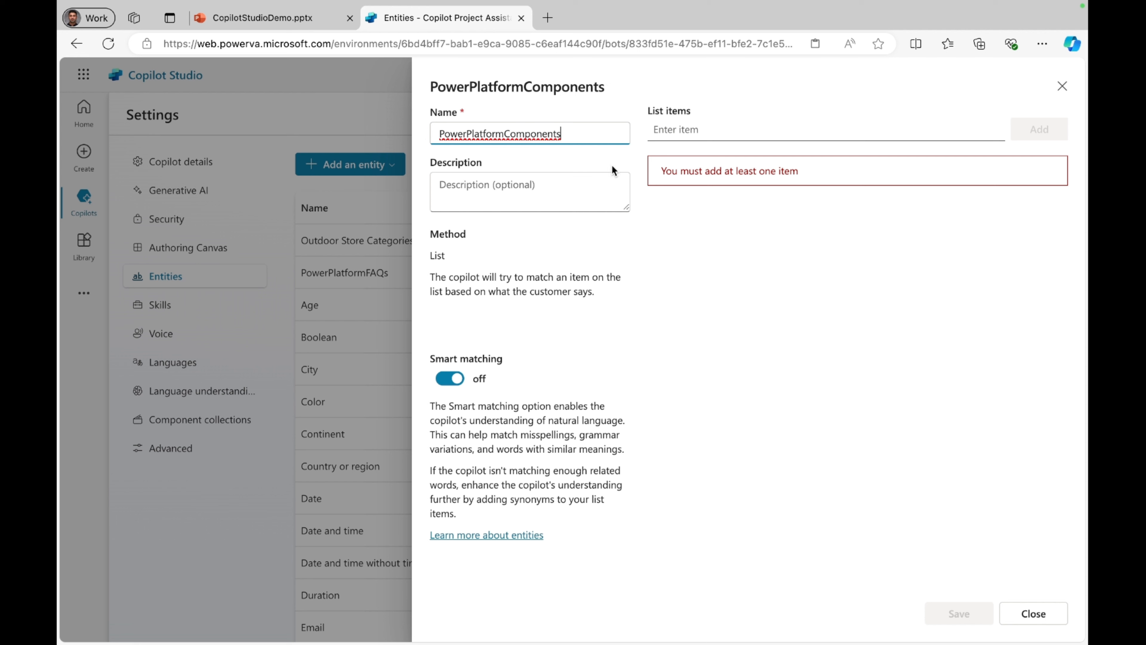
{"action": "left_click", "coordinate": [595, 181]}
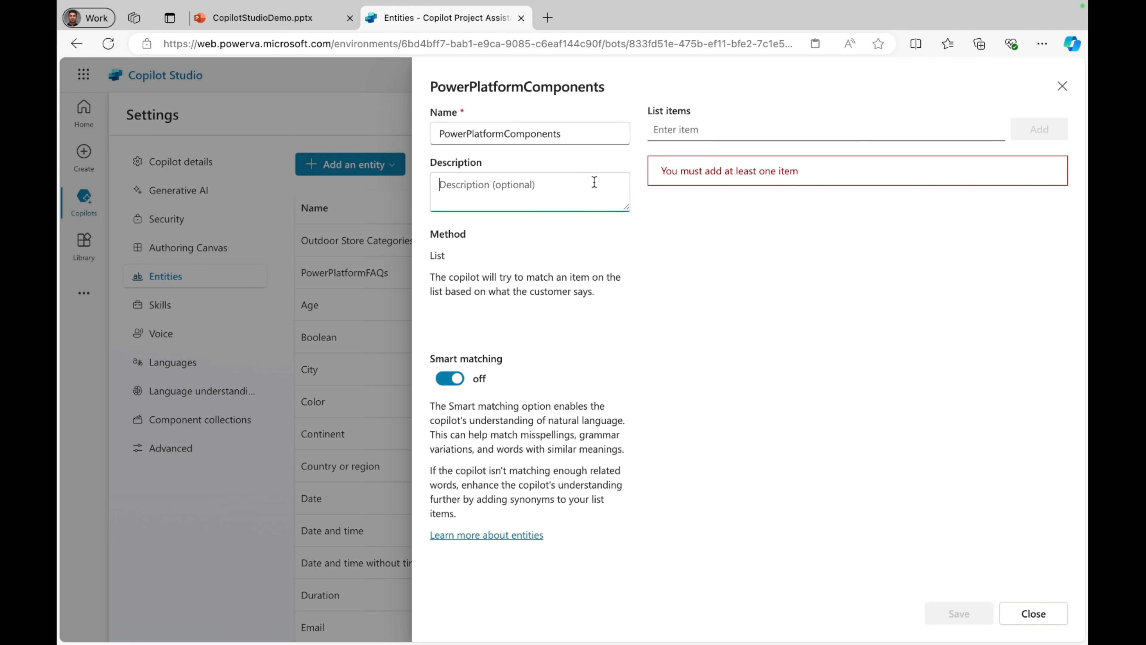
{"action": "type", "text": "List of different components of Microsoft Power Platform, extracted as a string"}
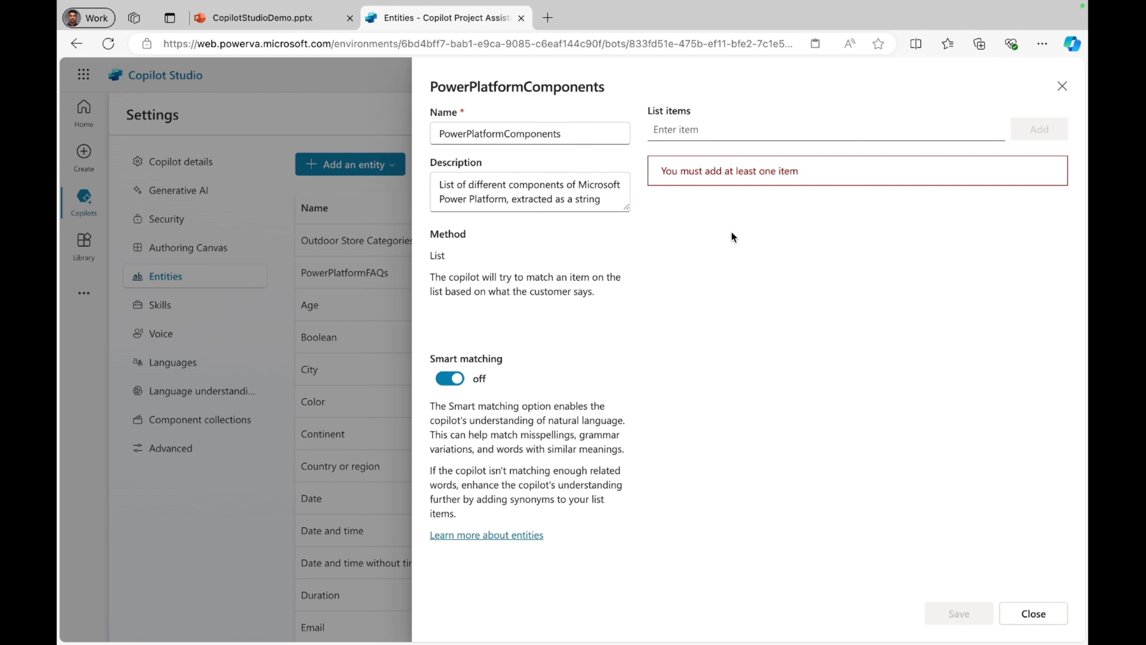
Step: Add Power Apps and Power Automate as list items of the PowerPlatformComponents entity
{"action": "left_click", "coordinate": [715, 131]}
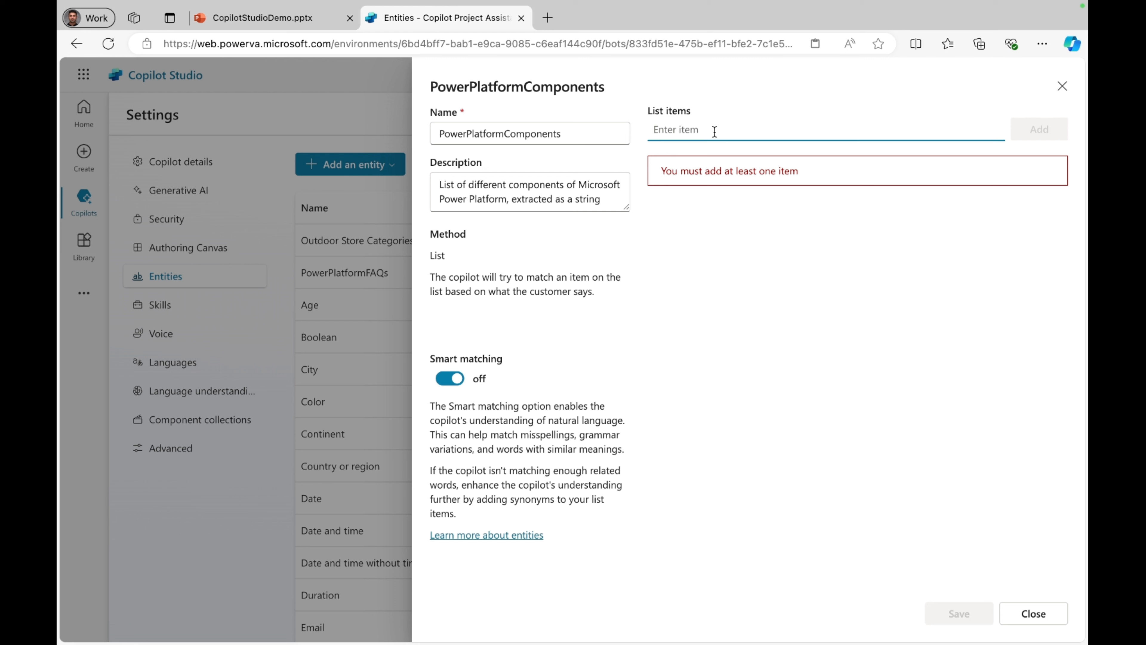
{"action": "type", "text": "Po"}
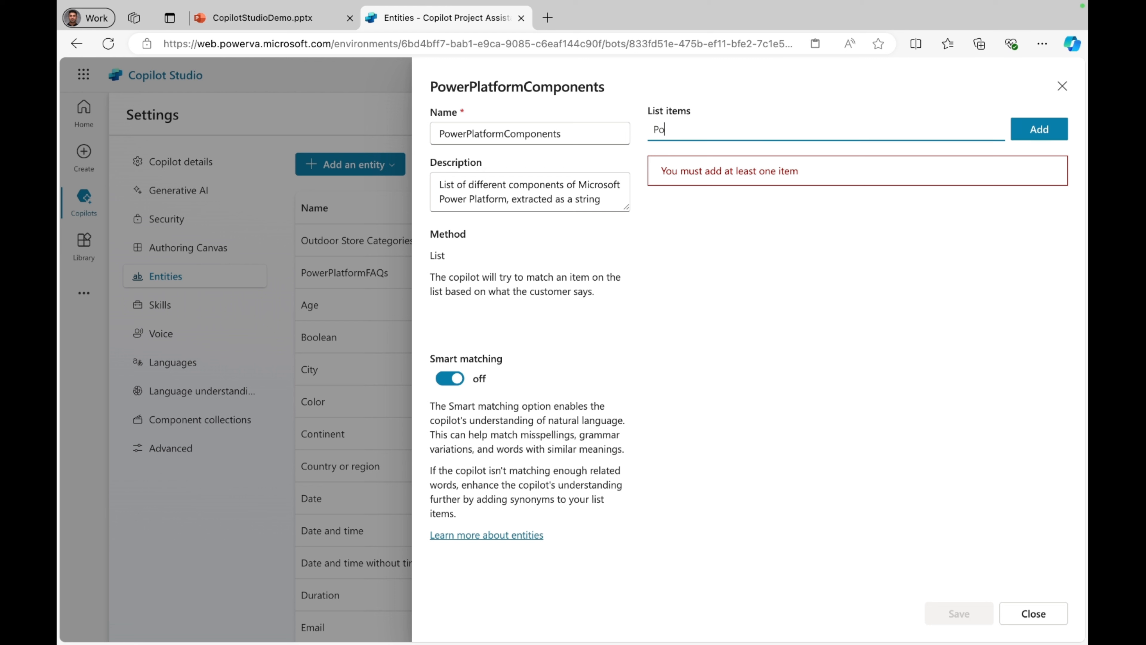
{"action": "type", "text": "wer Apps"}
{"action": "left_click", "coordinate": [1038, 130]}
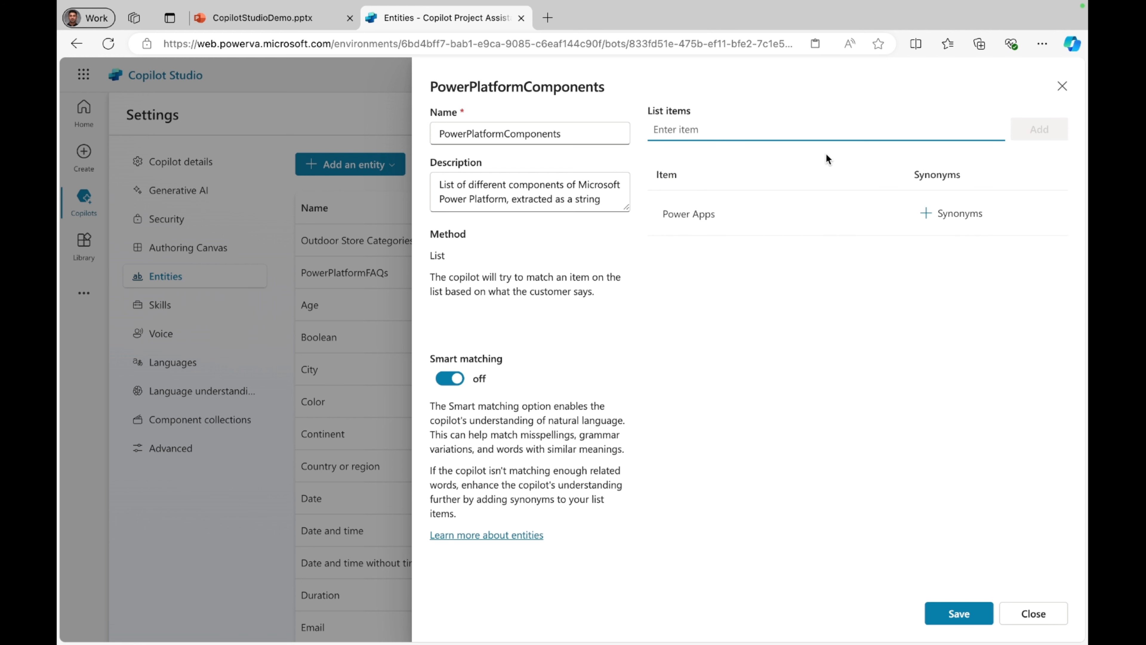
{"action": "type", "text": "Power A"}
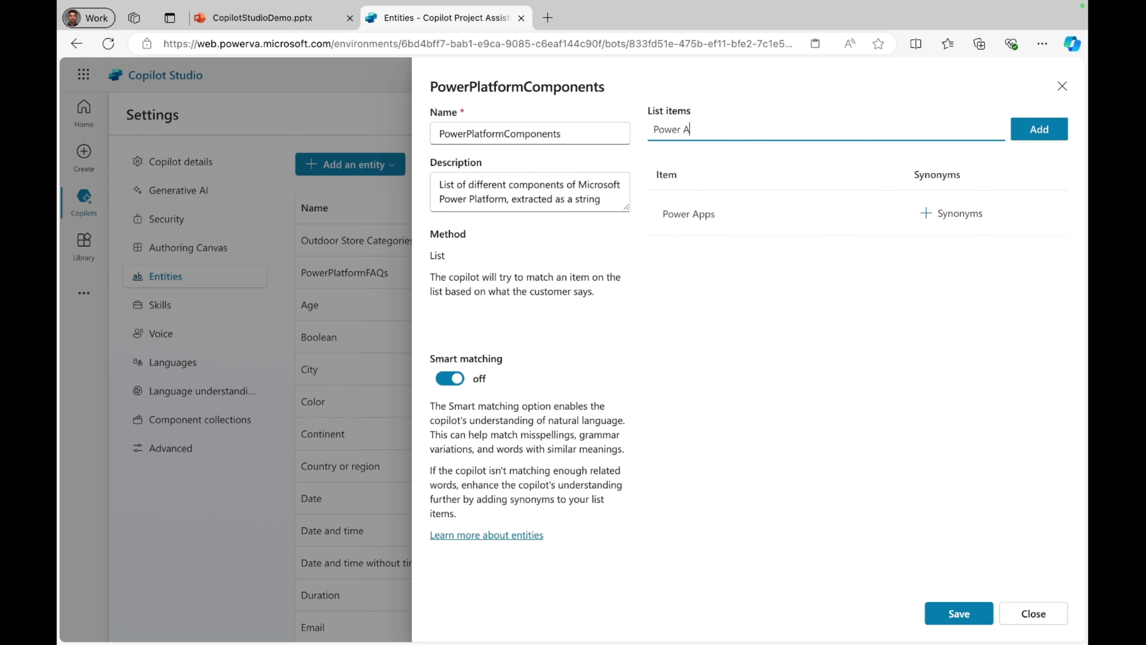
{"action": "type", "text": "utomate"}
{"action": "left_click", "coordinate": [1028, 136]}
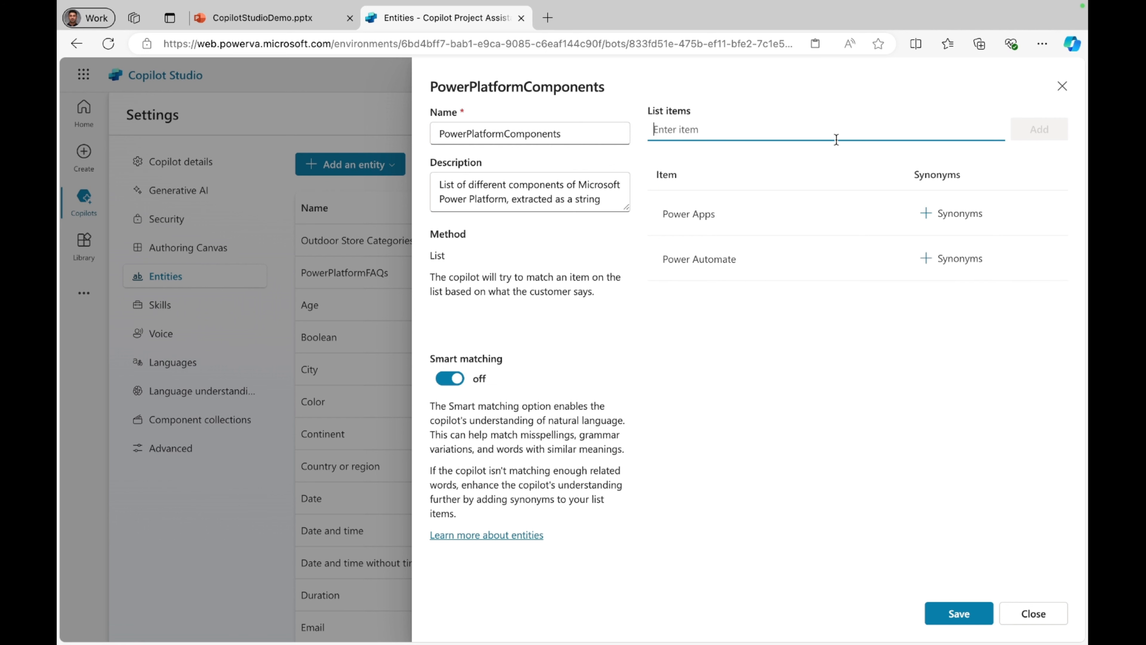
Step: Add Power Pages and Power BI to the entity's list items
{"action": "type", "text": "Power Pages"}
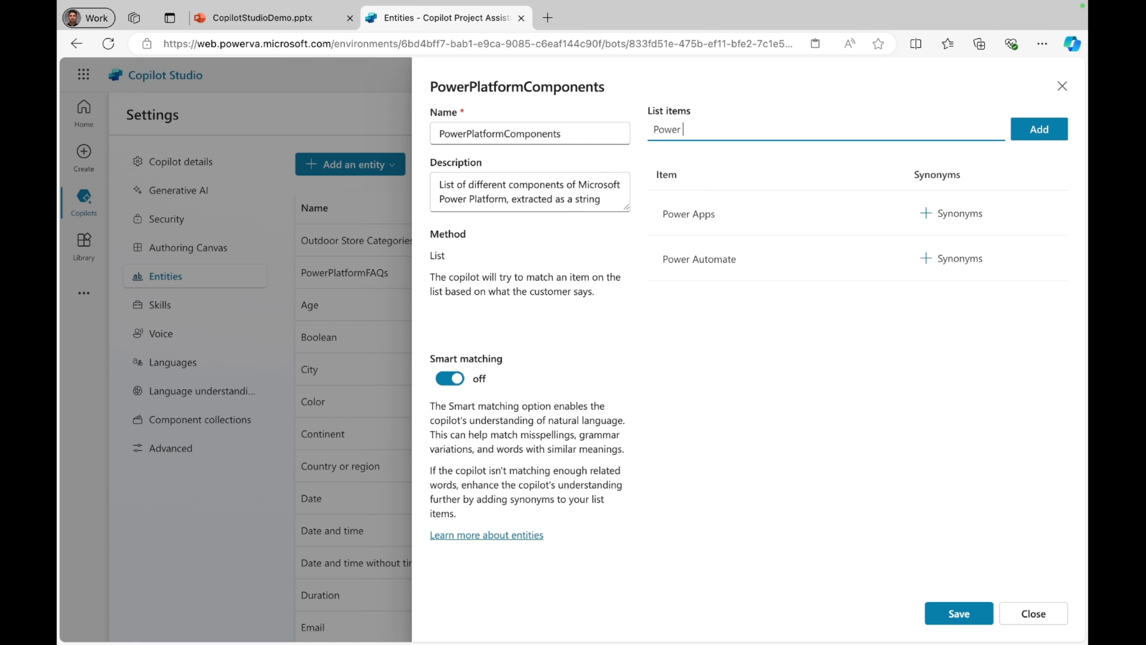
{"action": "left_click", "coordinate": [1056, 136]}
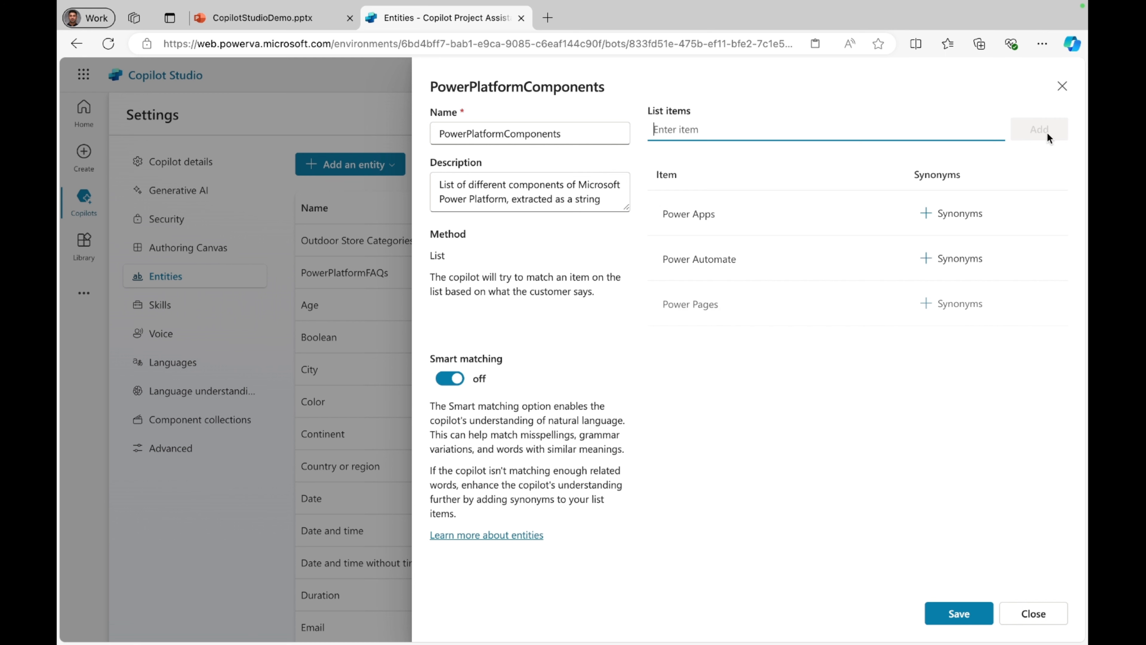
{"action": "type", "text": "P"}
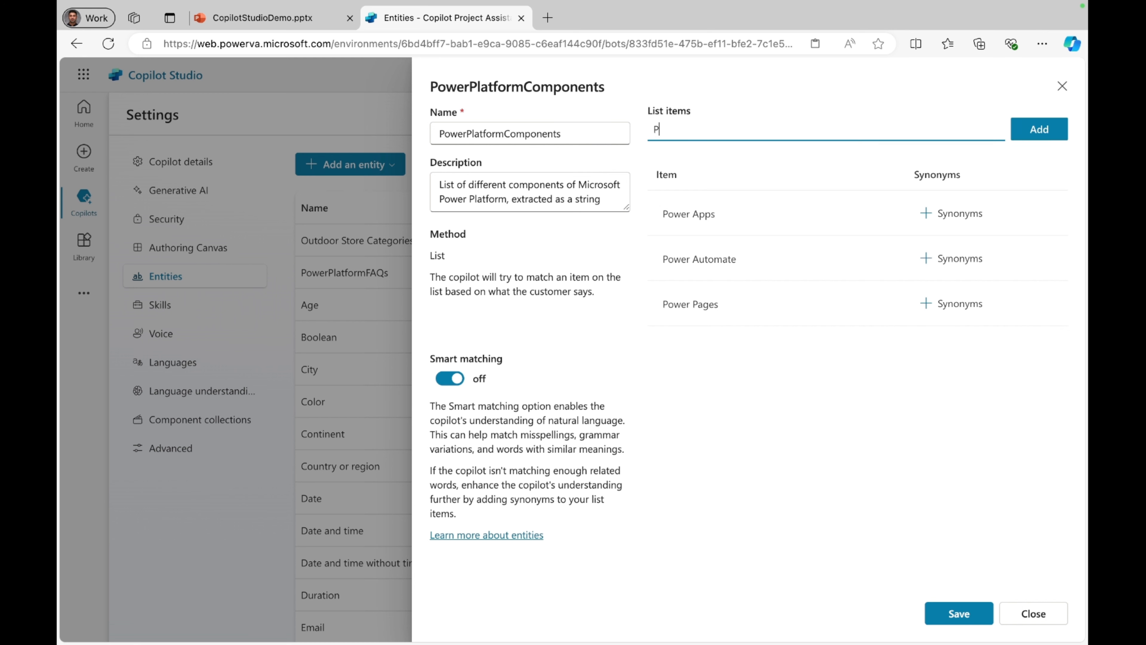
{"action": "type", "text": "ower BI"}
{"action": "left_click", "coordinate": [1055, 129]}
Step: Add Copilot Studio as another list item of the entity
{"action": "left_click", "coordinate": [816, 137]}
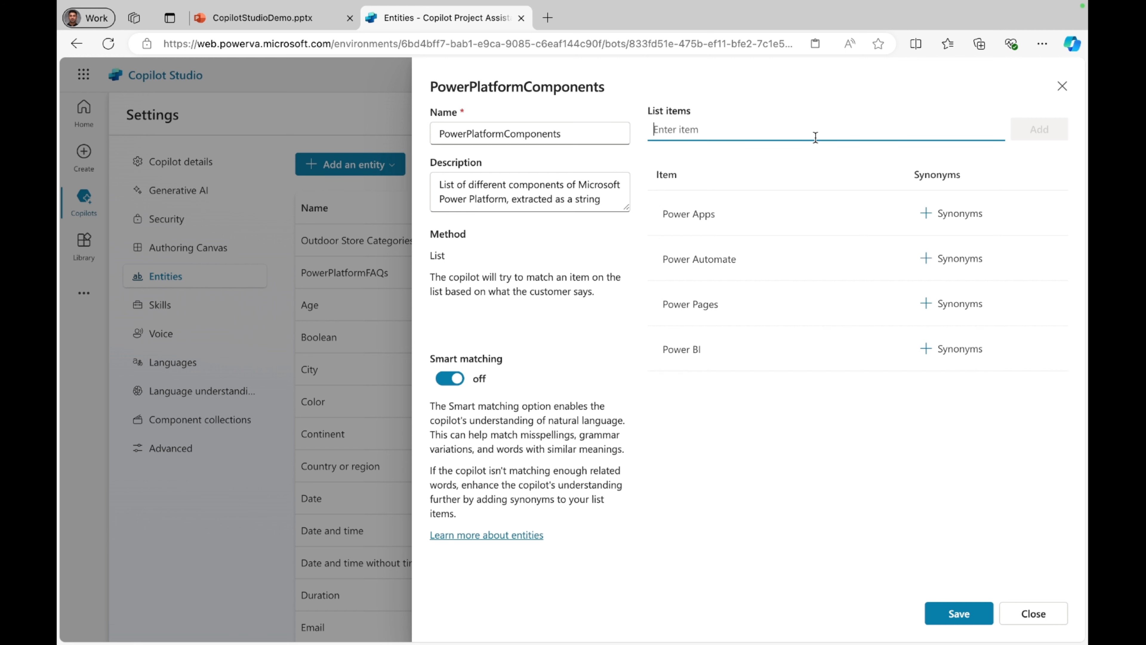
{"action": "type", "text": "Copiko"}
{"action": "key", "text": "BackSpace"}
{"action": "key", "text": "BackSpace"}
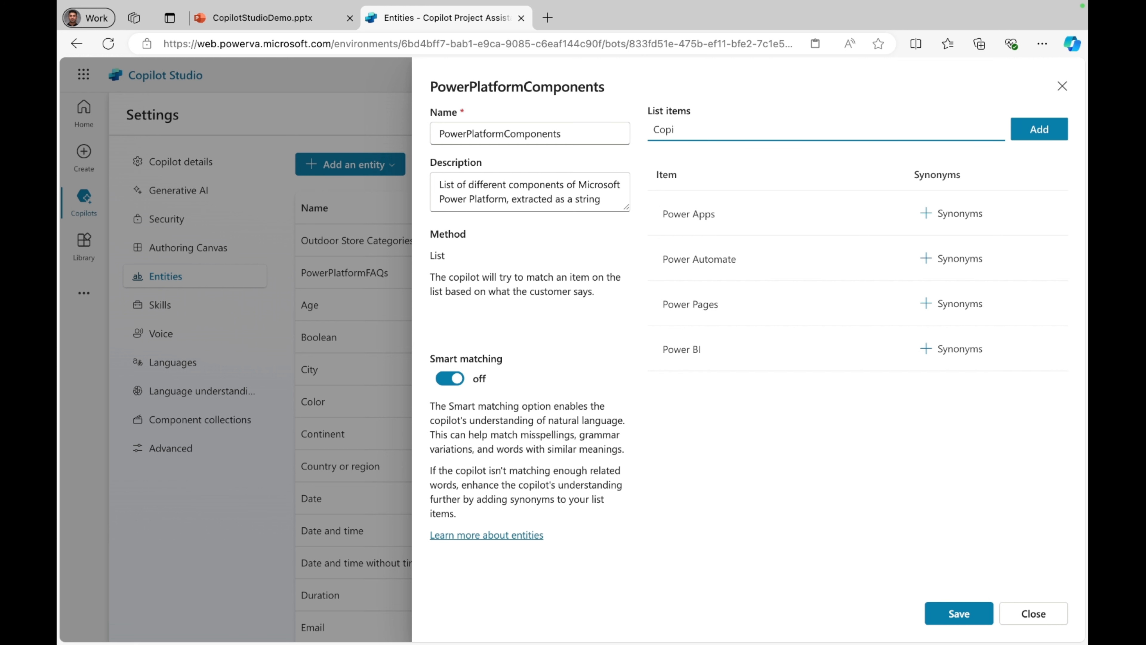
{"action": "type", "text": "lot Studio"}
{"action": "left_click", "coordinate": [1034, 134]}
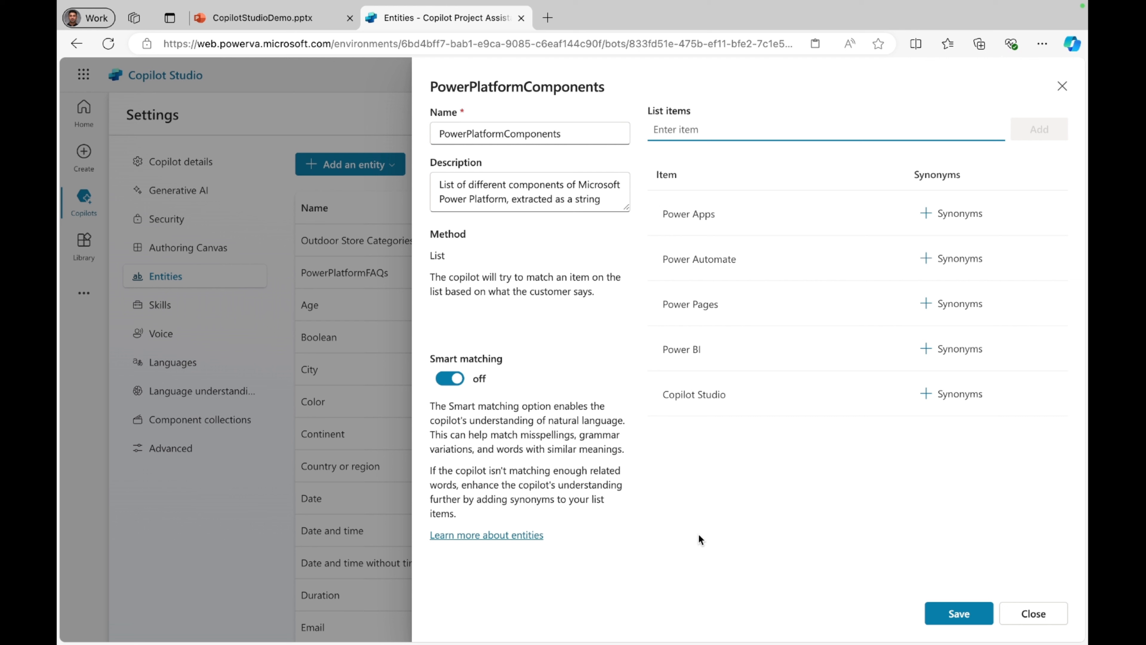
{"action": "left_click", "coordinate": [821, 450]}
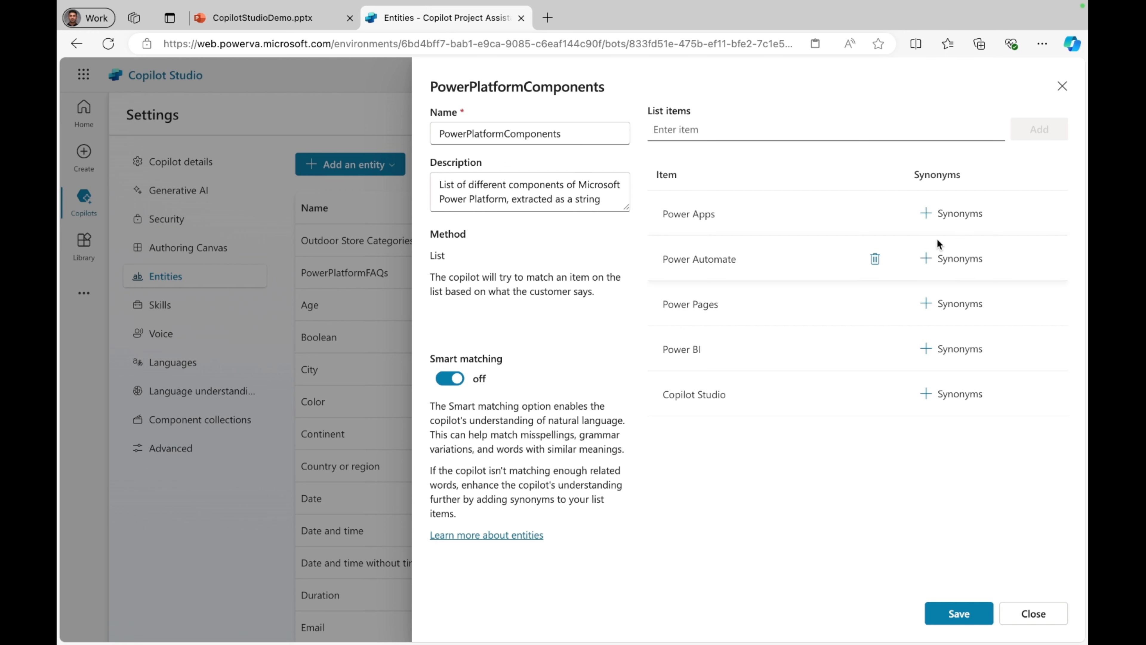
Step: Add "canvas app" and "module-driven app" as synonyms for the Power Apps item
{"action": "left_click", "coordinate": [950, 214]}
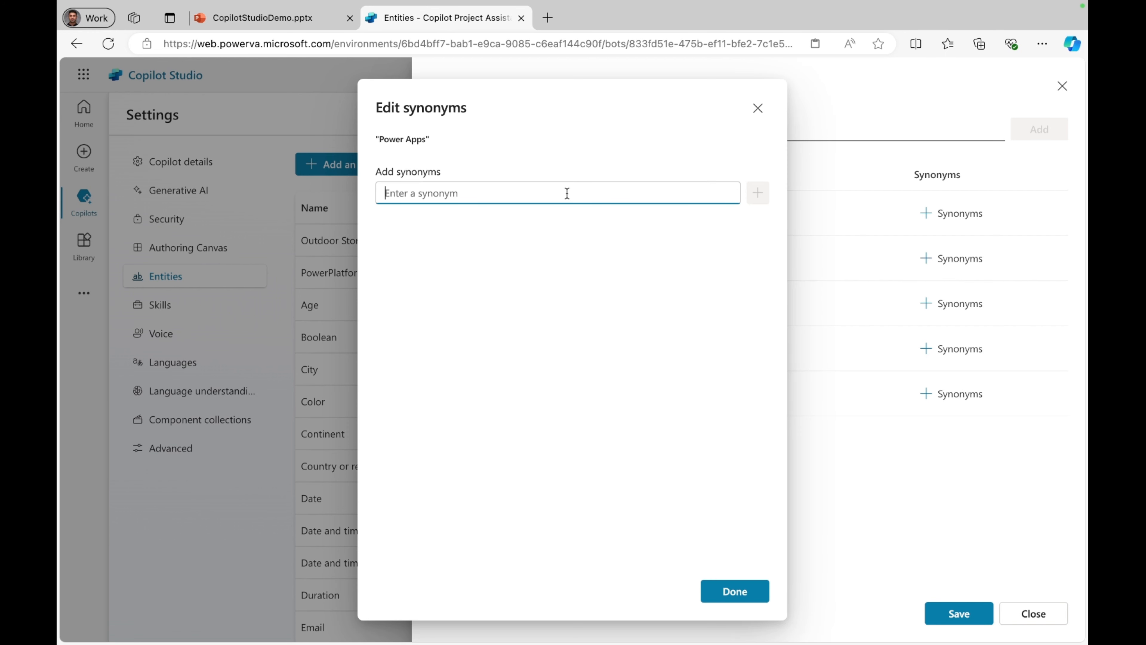
{"action": "type", "text": "canvas app"}
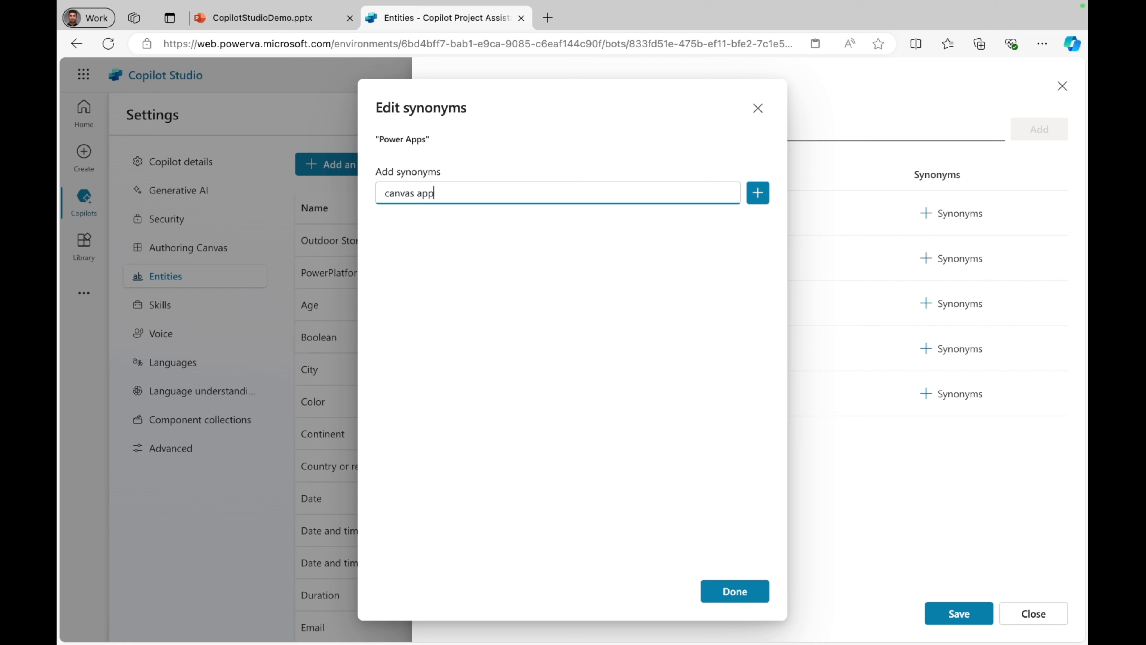
{"action": "left_click", "coordinate": [756, 189]}
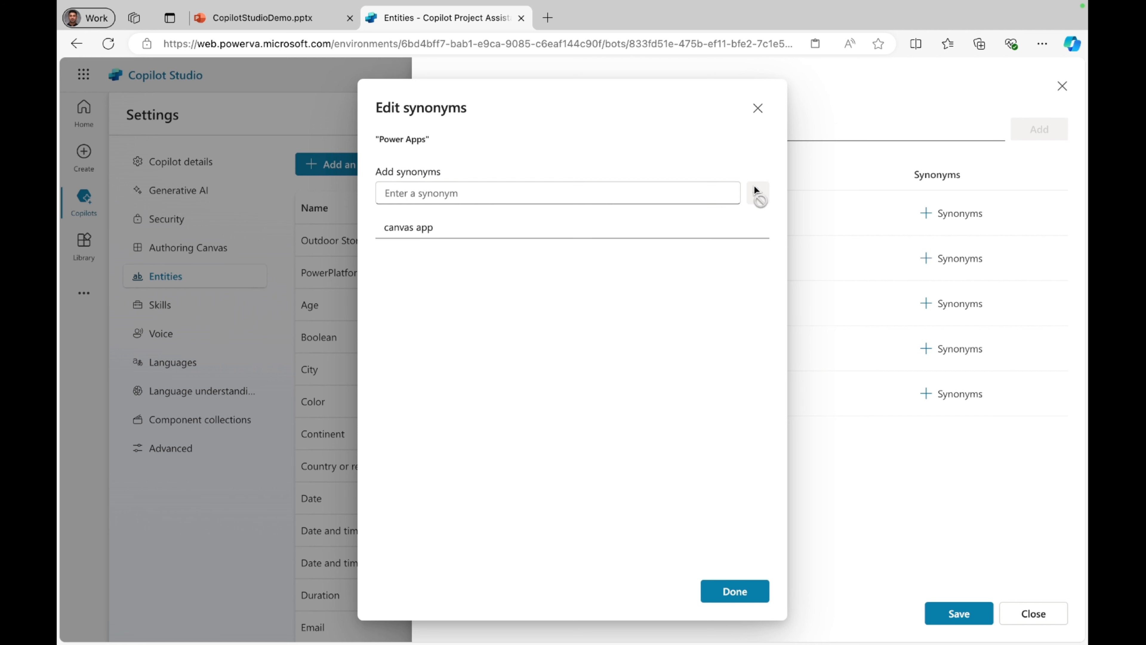
{"action": "left_click", "coordinate": [578, 198]}
{"action": "type", "text": "module"}
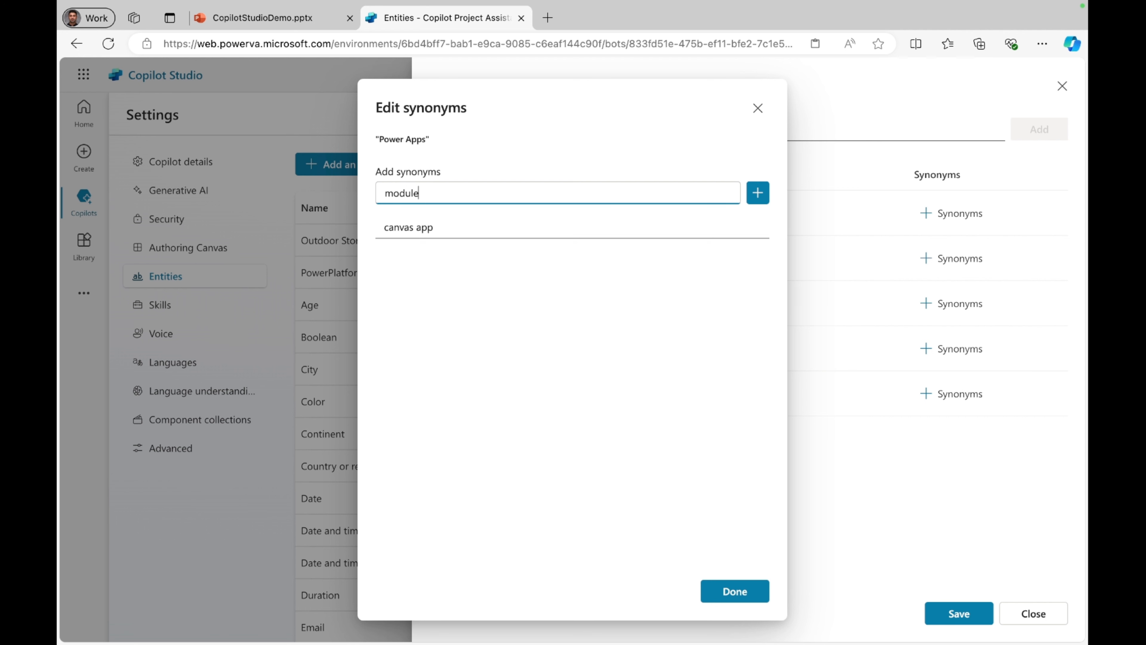
{"action": "type", "text": "-driven app"}
{"action": "left_click", "coordinate": [758, 195]}
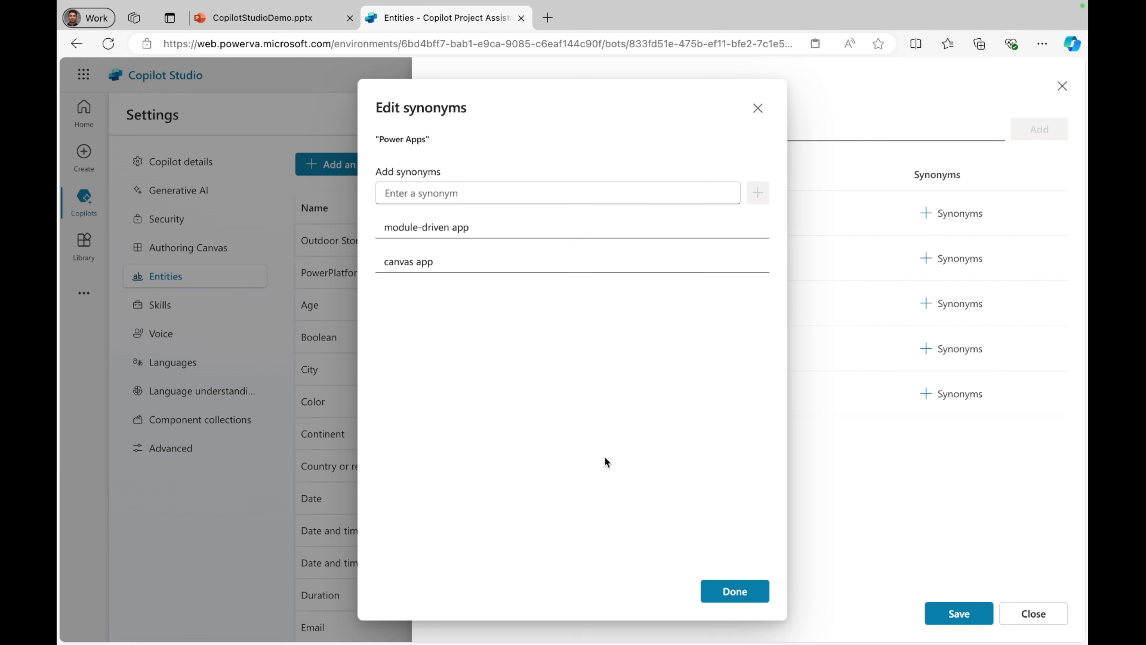
{"action": "left_click", "coordinate": [709, 588]}
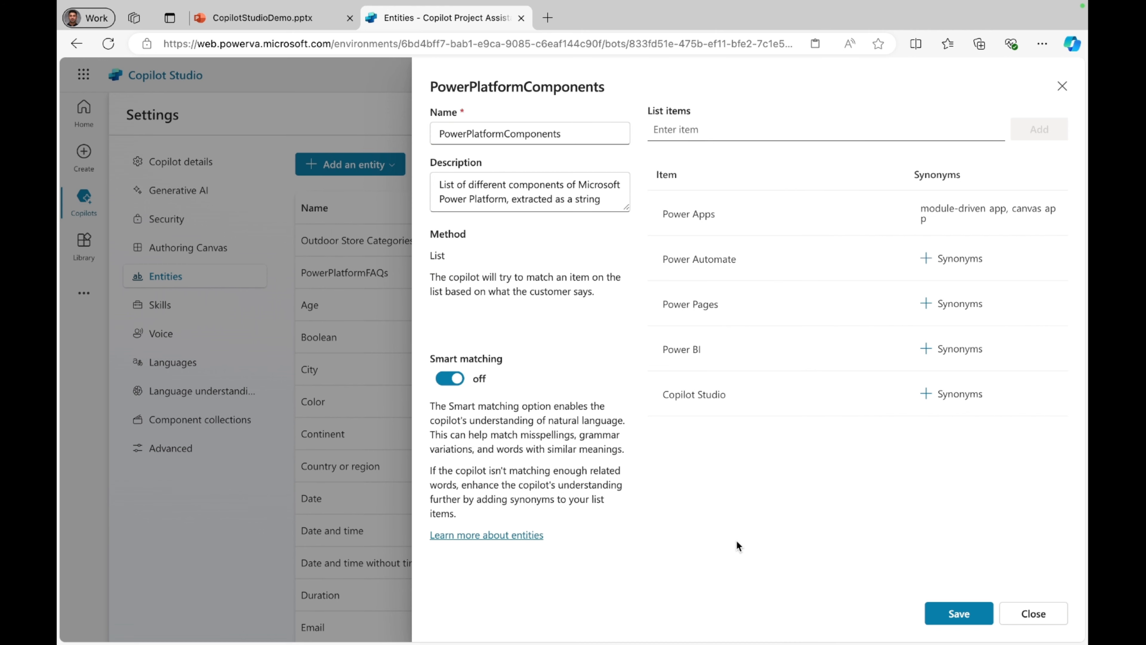
Step: Add "cloud flows" and "desktop flows" as synonyms for the Power Automate item
{"action": "left_click", "coordinate": [942, 258]}
{"action": "left_click", "coordinate": [614, 185]}
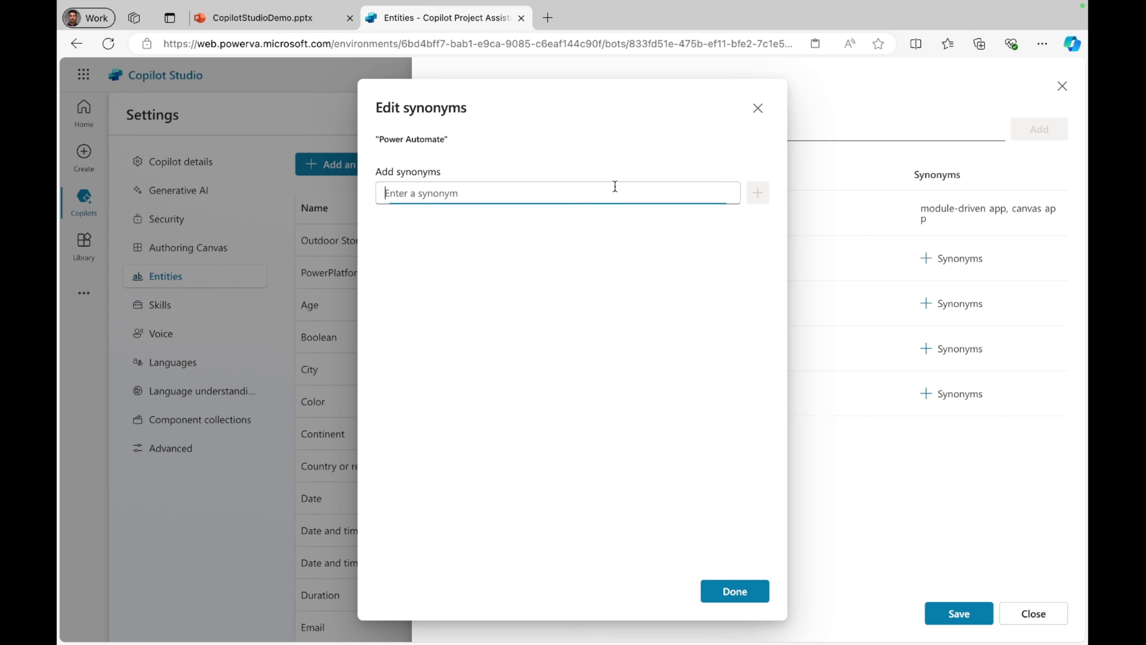
{"action": "type", "text": "cloud flows"}
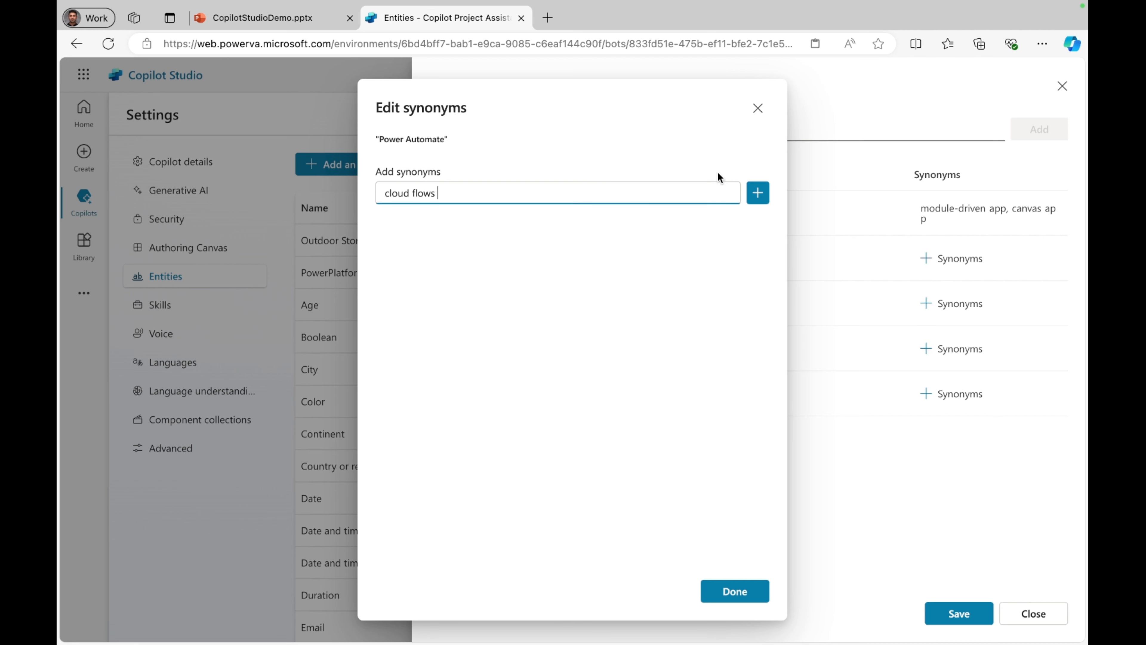
{"action": "left_click", "coordinate": [757, 193]}
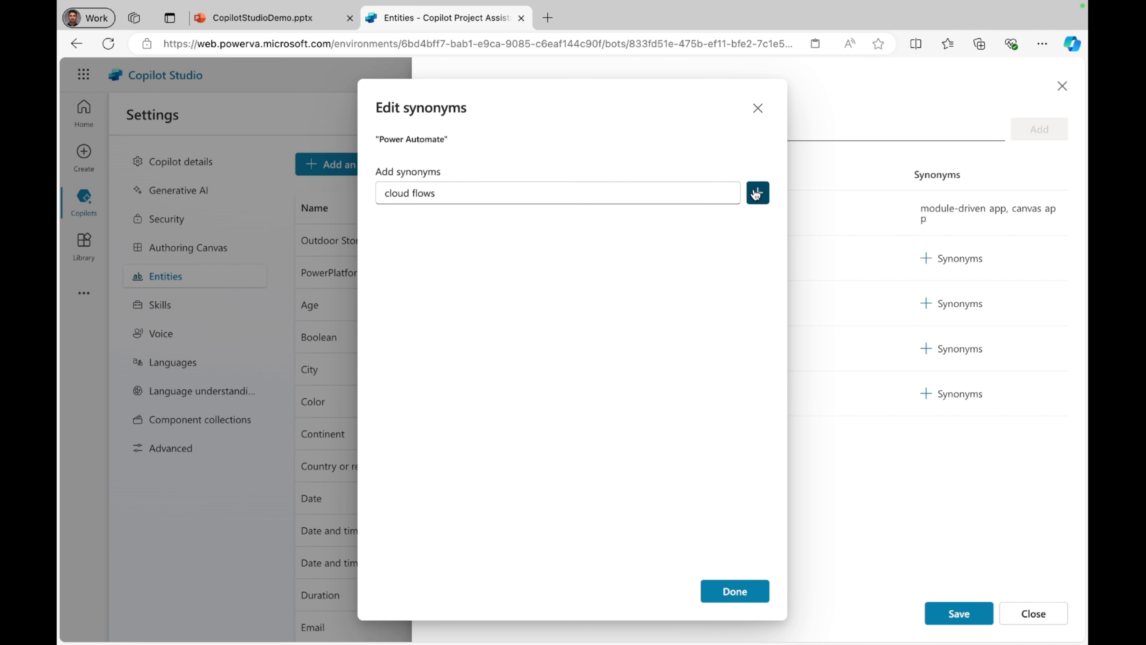
{"action": "left_click", "coordinate": [604, 190]}
{"action": "type", "text": "deskt"}
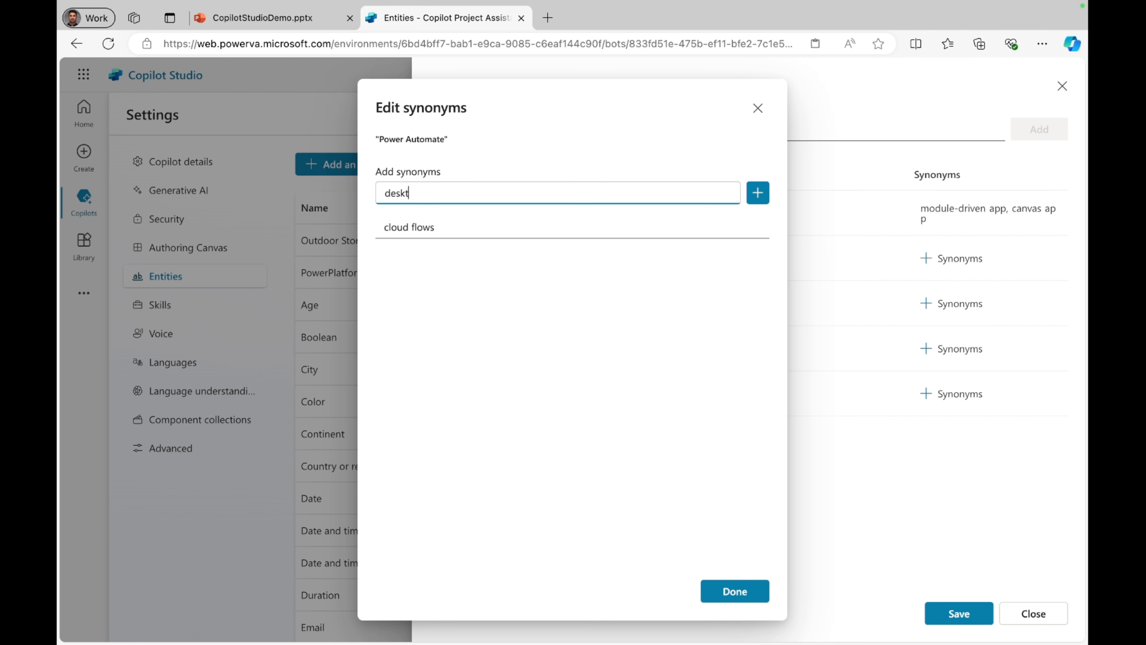
{"action": "type", "text": "op flows"}
{"action": "left_click", "coordinate": [757, 193]}
{"action": "left_click", "coordinate": [736, 605]}
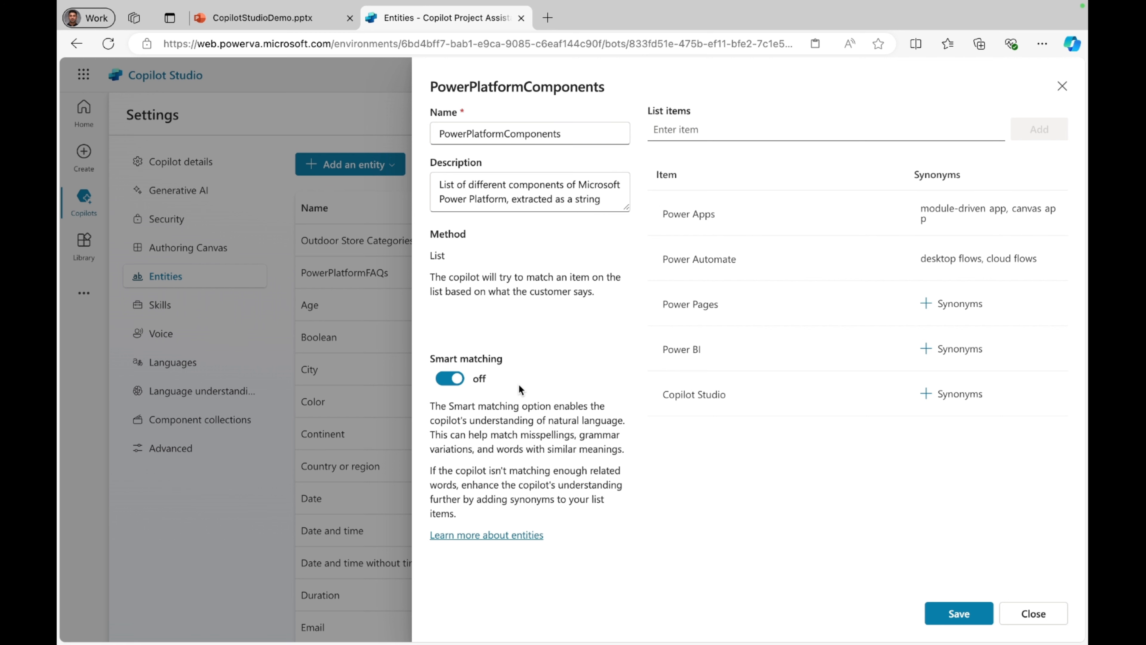
Step: Save the PowerPlatformComponents entity and reopen it briefly to review its list items and synonyms
{"action": "left_click", "coordinate": [970, 623]}
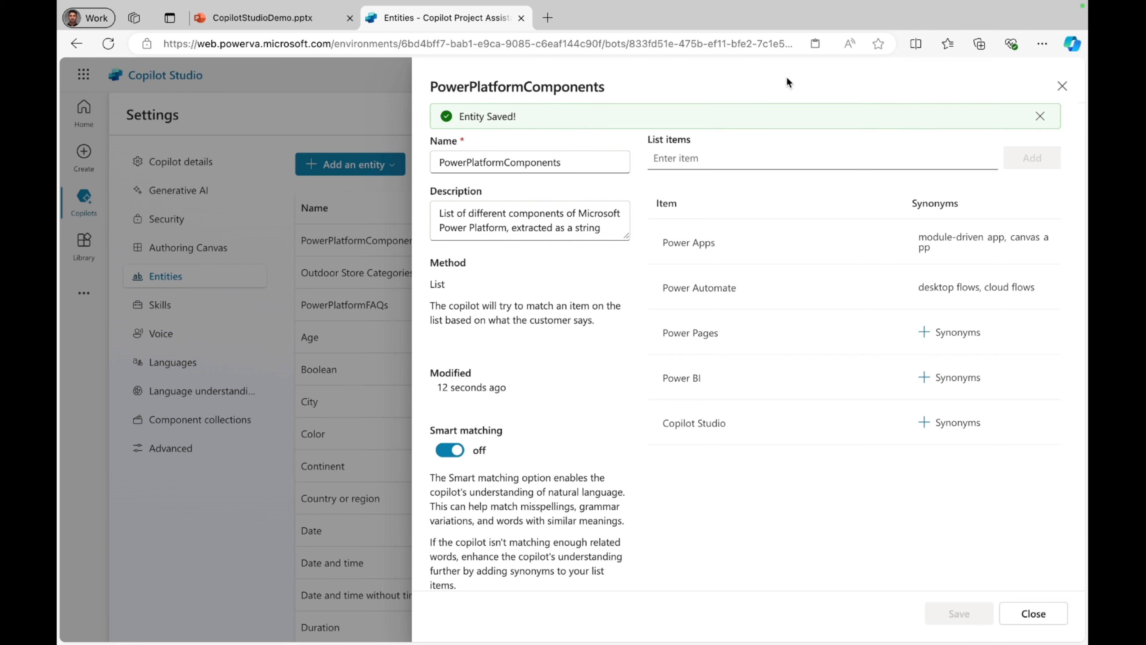
{"action": "left_click", "coordinate": [1060, 87]}
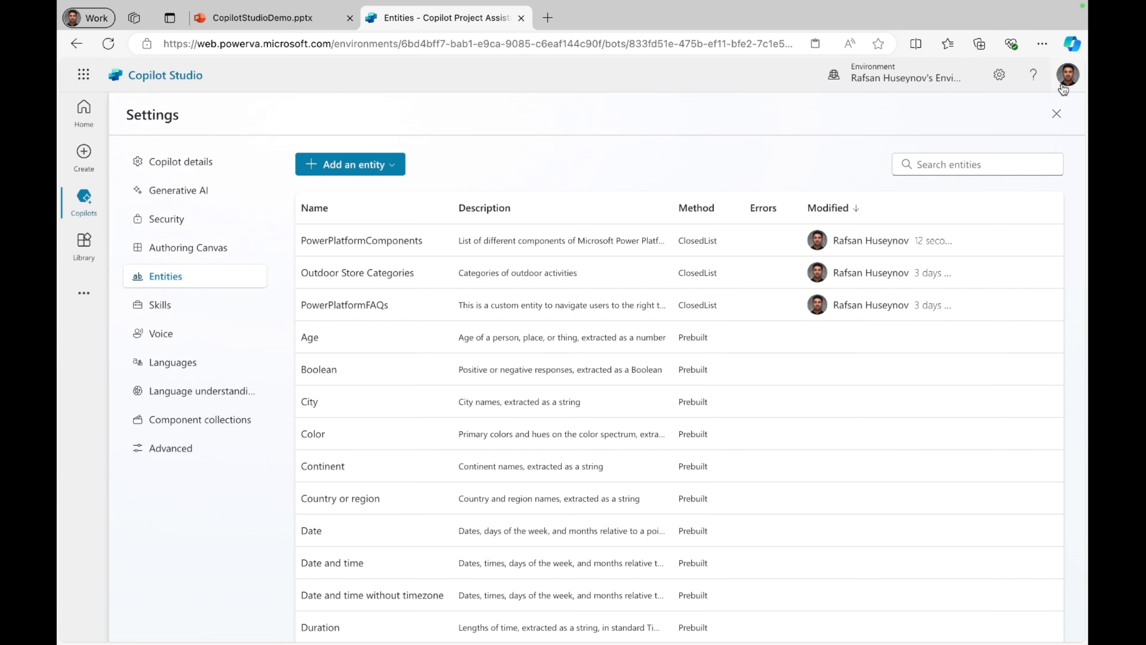
{"action": "left_click", "coordinate": [364, 241]}
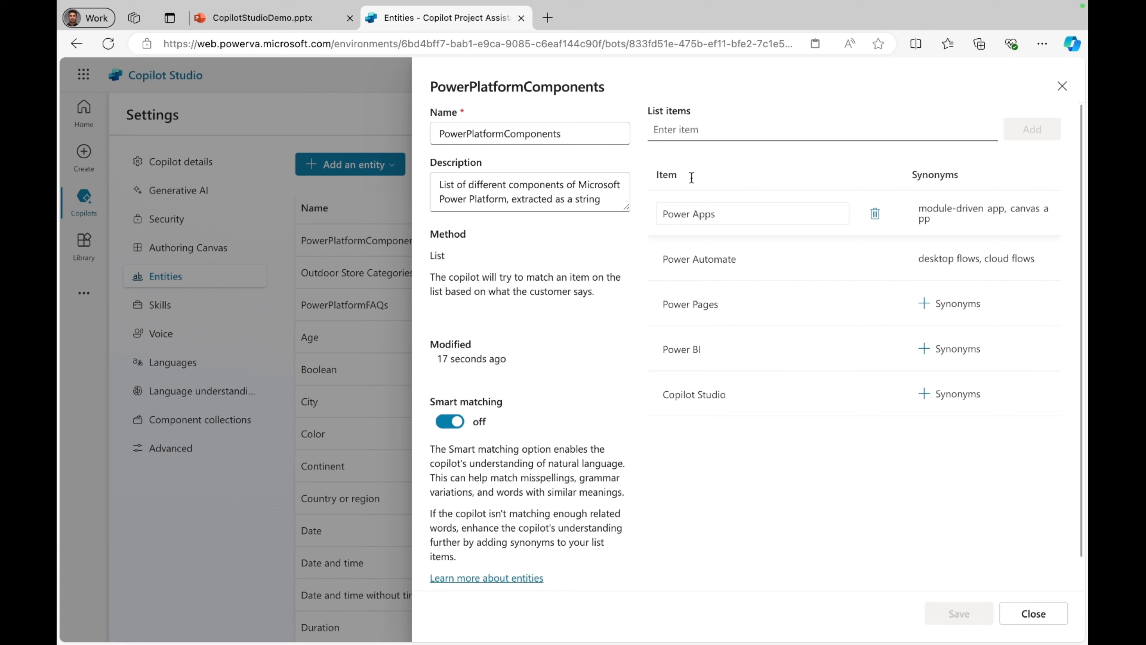
{"action": "left_click", "coordinate": [1029, 613]}
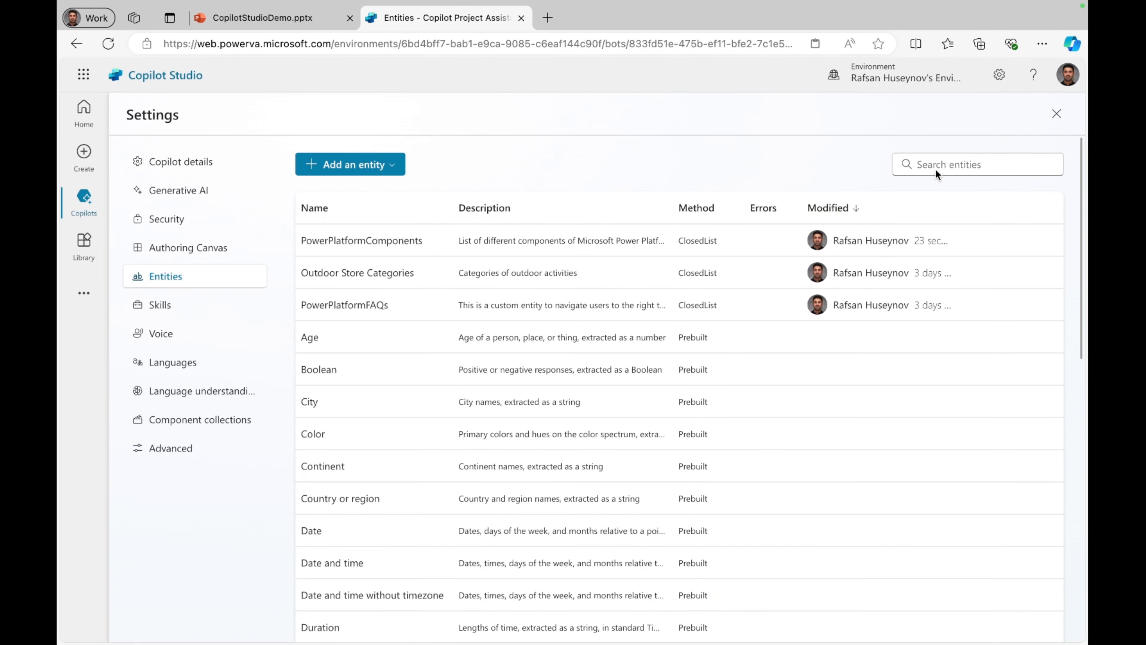
Step: Leave the copilot settings and start a topic created from a description with Copilot, named "Power Platform Questions"
{"action": "left_click", "coordinate": [1058, 120]}
{"action": "type", "text": "Power"}
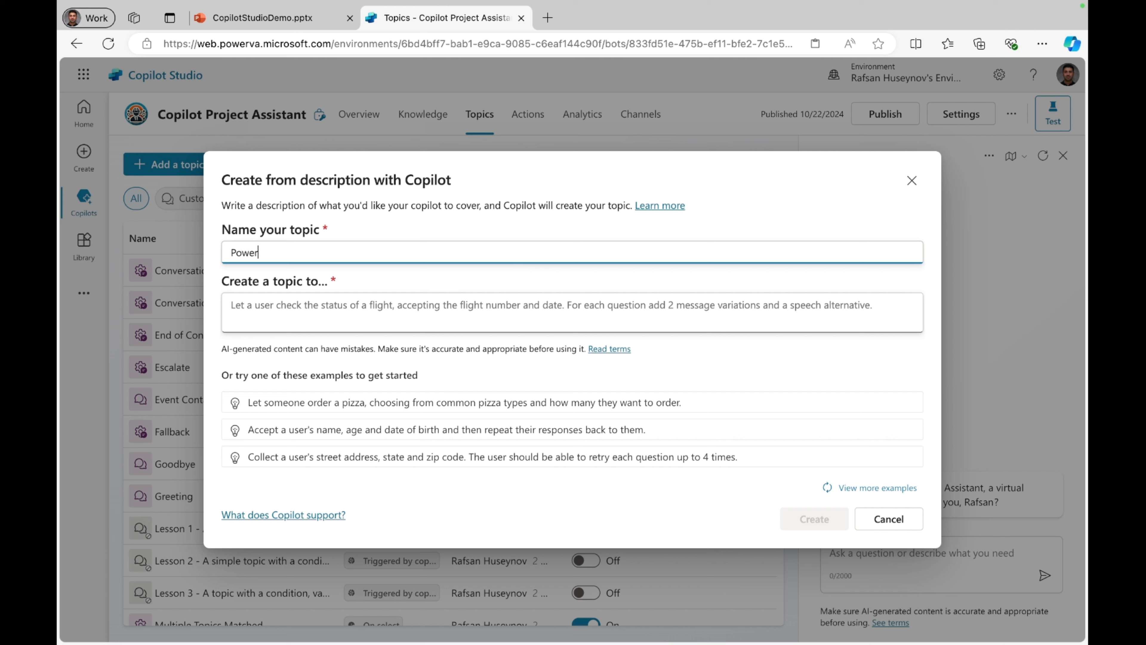
{"action": "type", "text": " Platform Questions"}
Step: Describe the topic as "let a user asks questions about Microsoft Power Platform Components and give them options from the closed entity called PowerPlatformComponents" and create it
{"action": "left_click", "coordinate": [514, 316]}
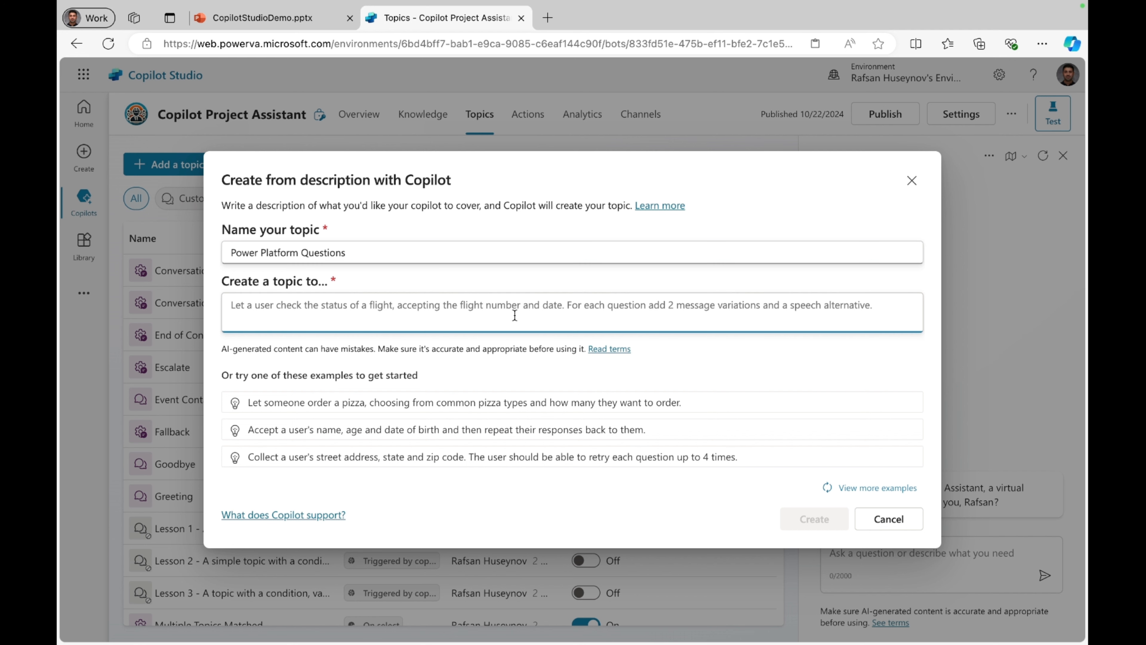
{"action": "type", "text": "let "}
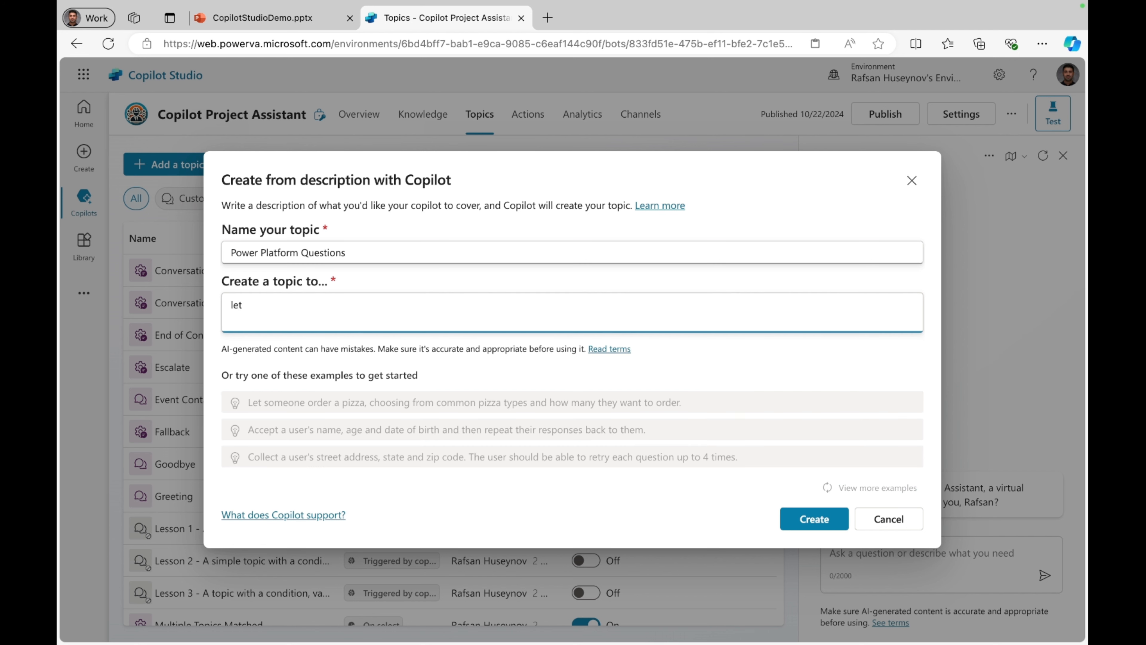
{"action": "type", "text": "a user asks qu"}
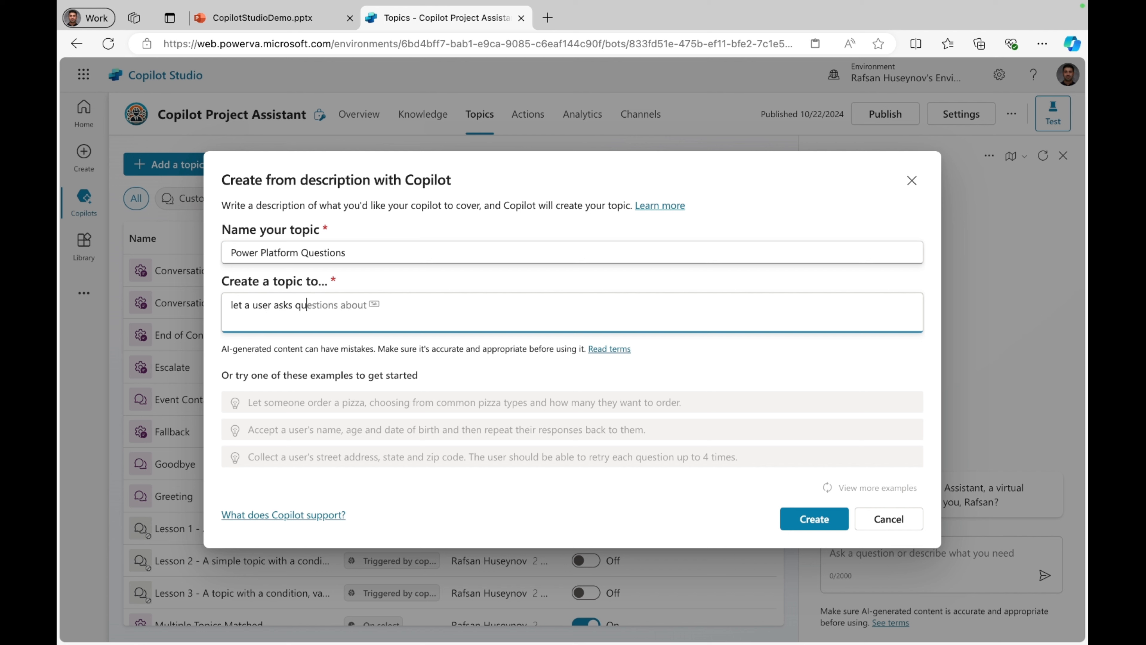
{"action": "type", "text": "estions about Microsoft Powerr="}
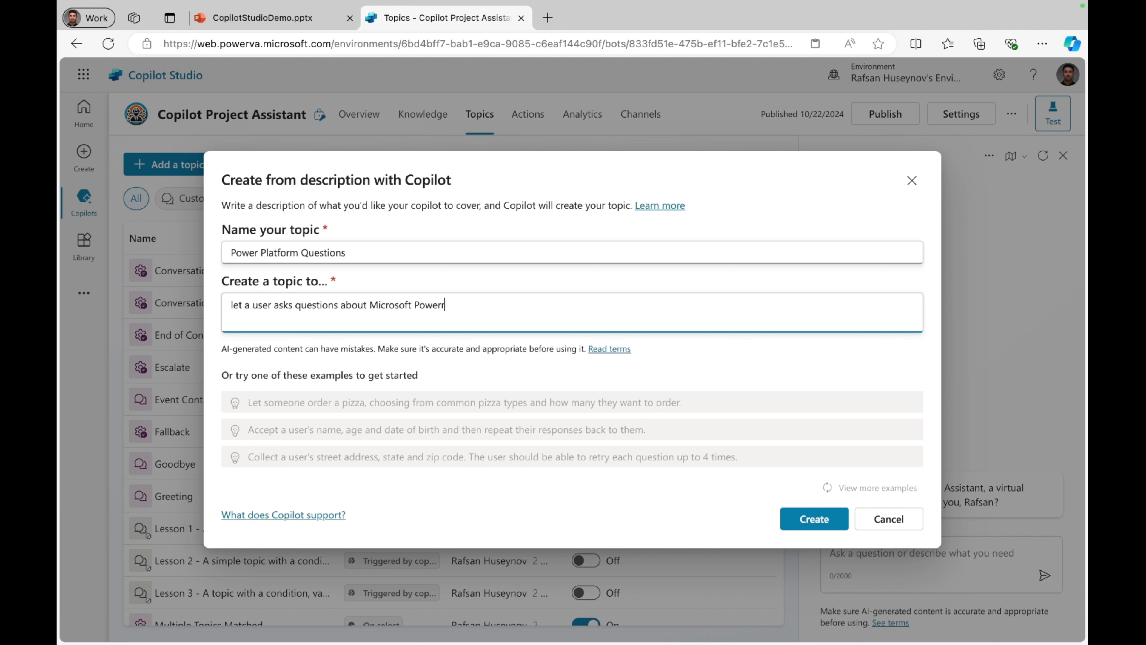
{"action": "key", "text": "BackSpace"}
{"action": "key", "text": "BackSpace"}
{"action": "type", "text": "Platform Components an"}
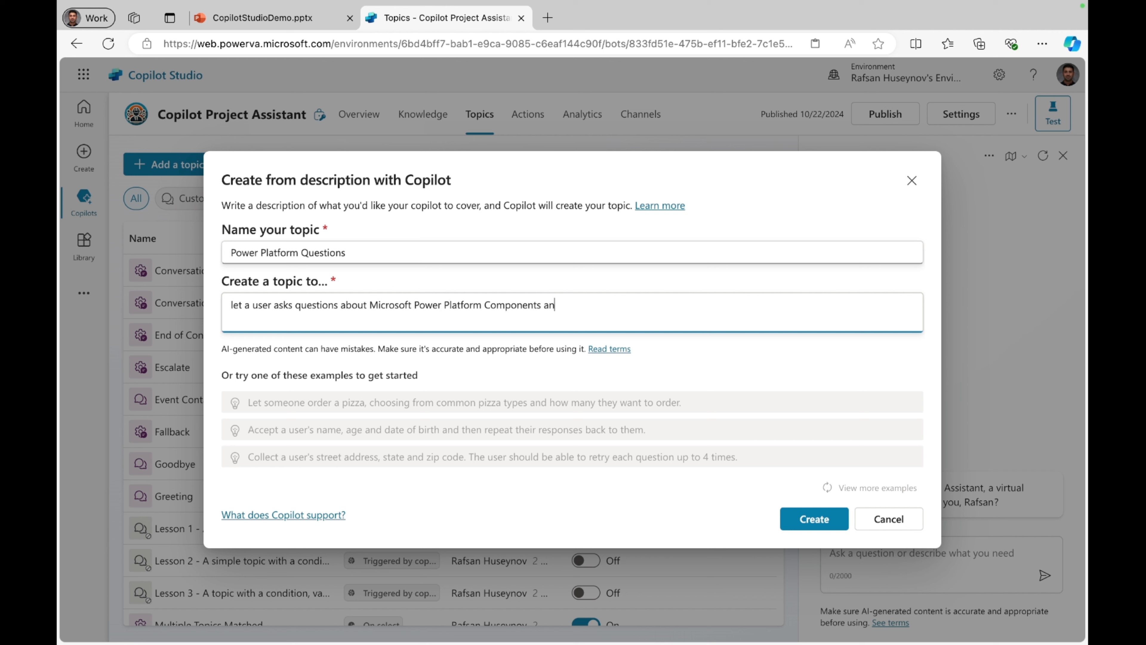
{"action": "type", "text": "d give them options from"}
{"action": "type", "text": "the "}
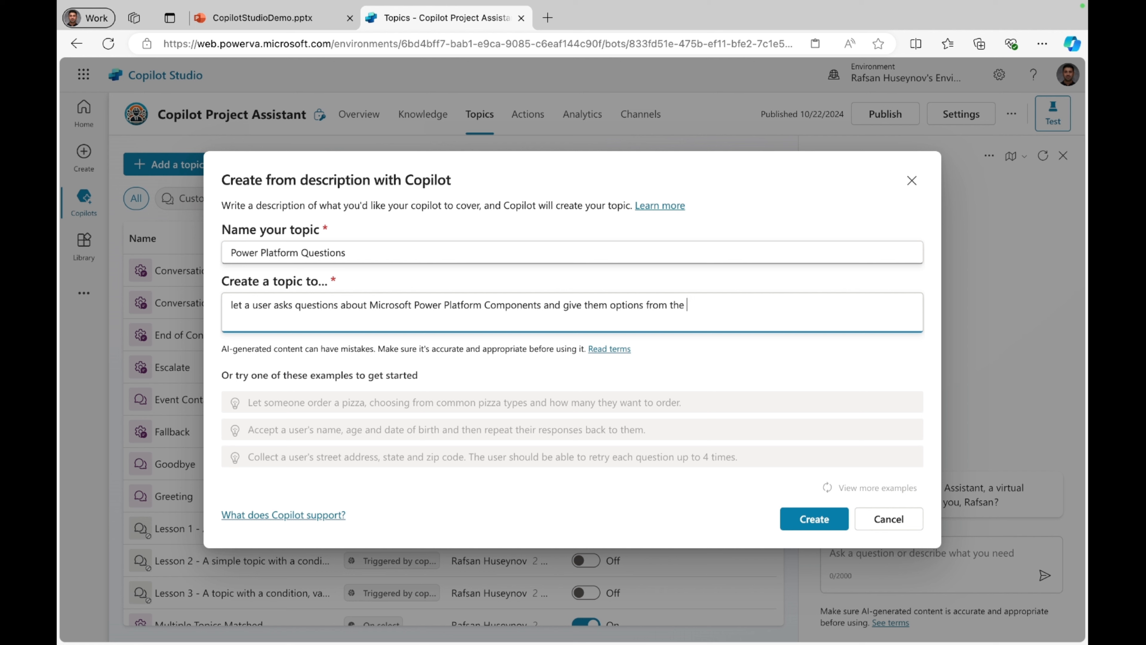
{"action": "type", "text": "closed entity called Power Platform"}
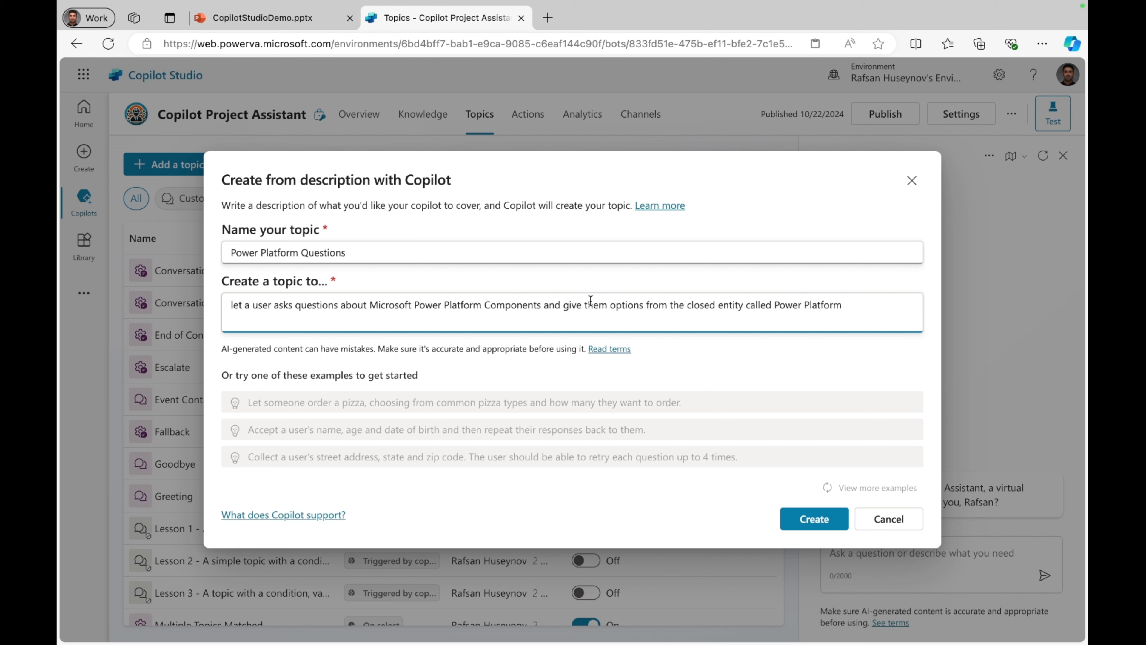
{"action": "left_click", "coordinate": [804, 305]}
{"action": "key", "text": "BackSpace"}
{"action": "type", "text": "Components"}
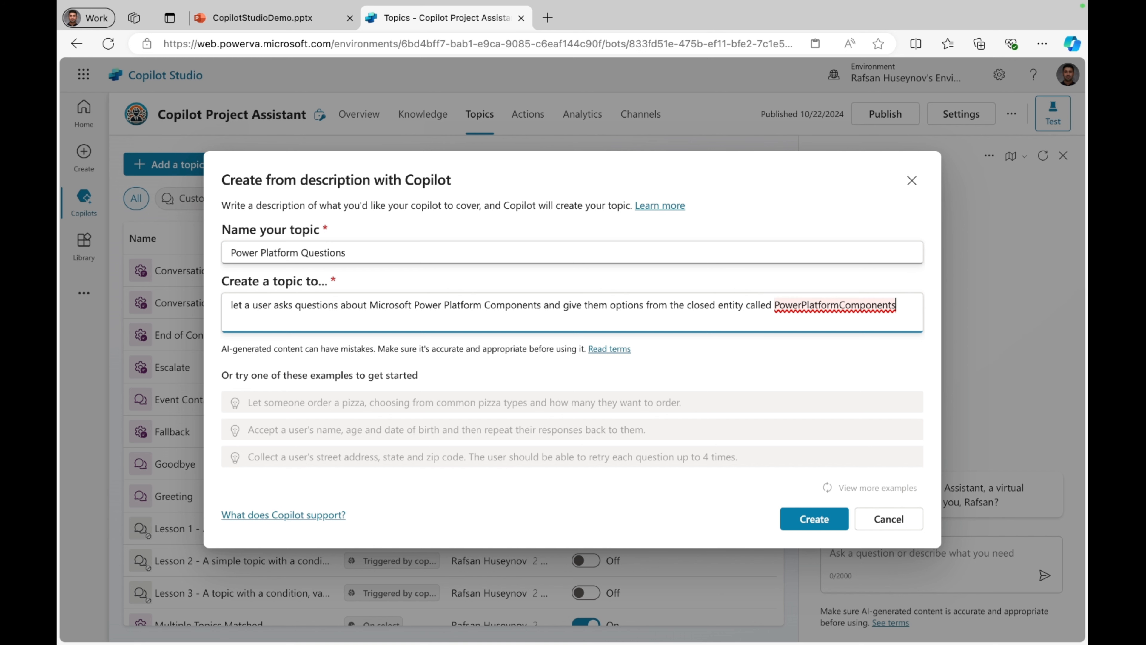
{"action": "left_click", "coordinate": [818, 522]}
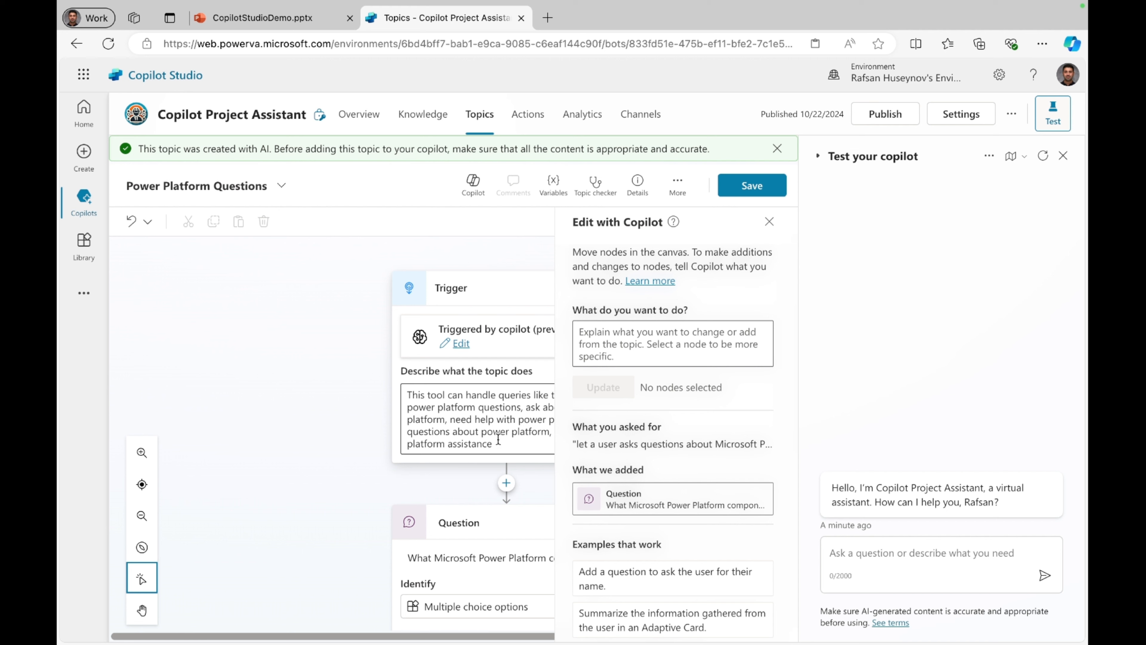
Step: Close the Edit with Copilot pane and review the trigger's description of what the topic does
{"action": "left_click_drag", "start_coordinate": [499, 440], "coordinate": [406, 398]}
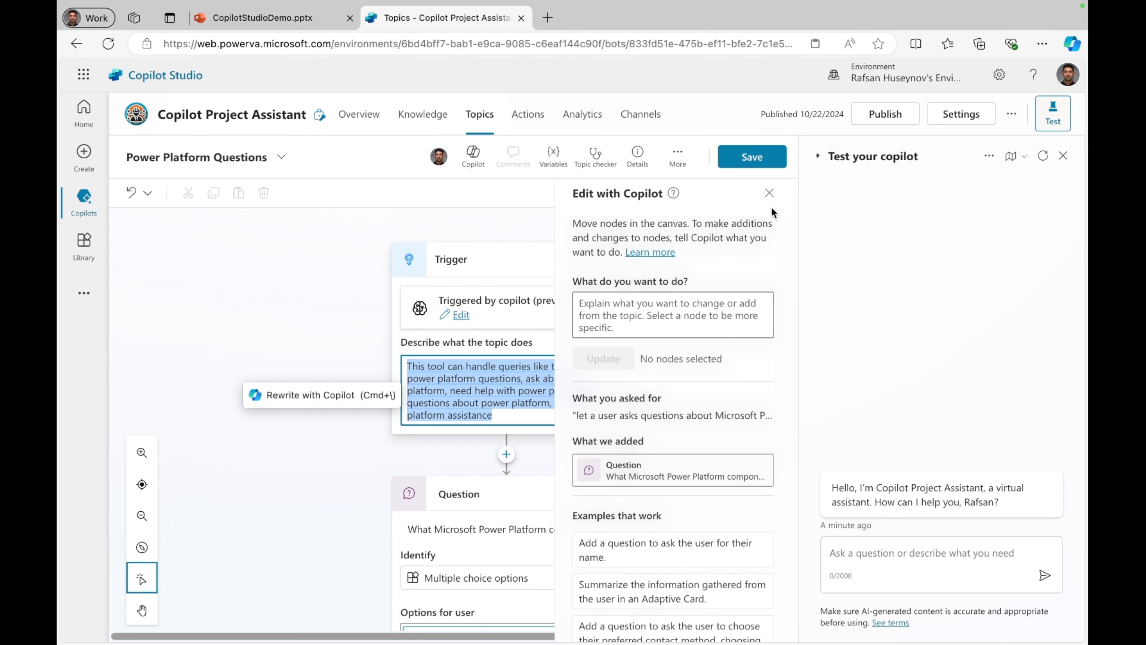
{"action": "left_click", "coordinate": [770, 194]}
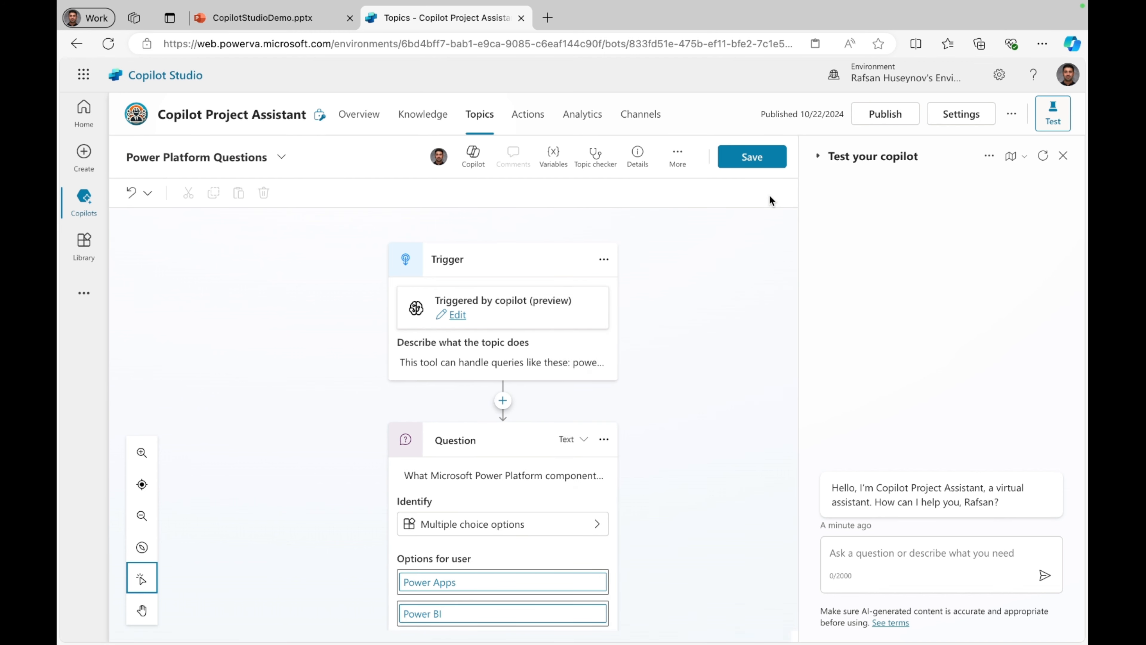
{"action": "left_click", "coordinate": [496, 363]}
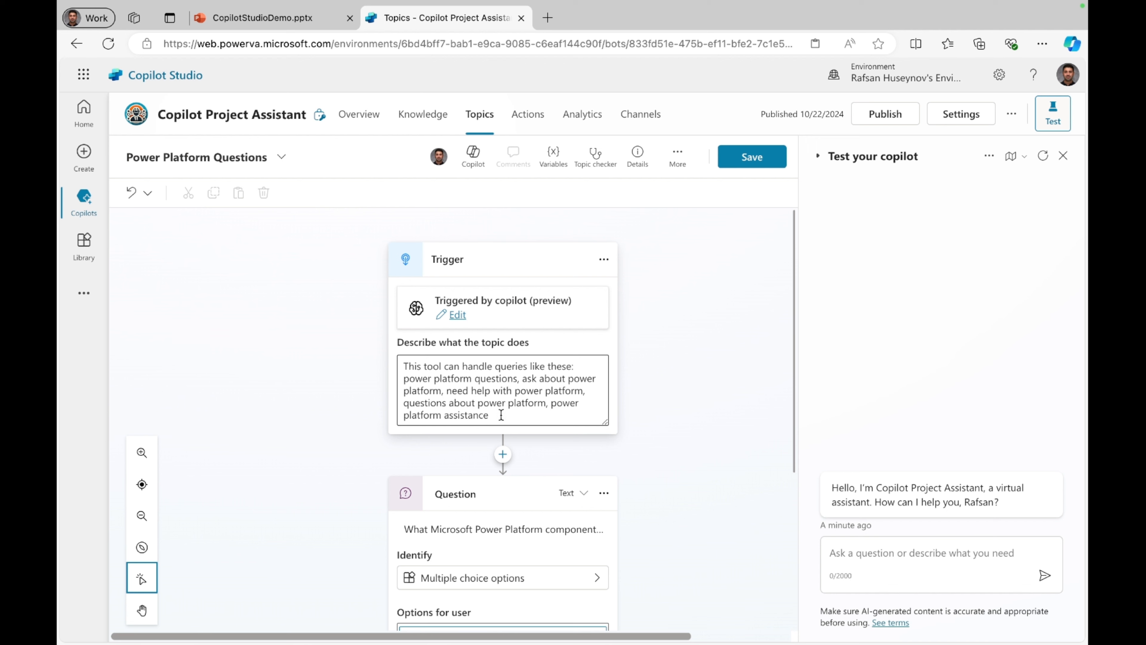
{"action": "left_click_drag", "start_coordinate": [502, 415], "coordinate": [403, 364]}
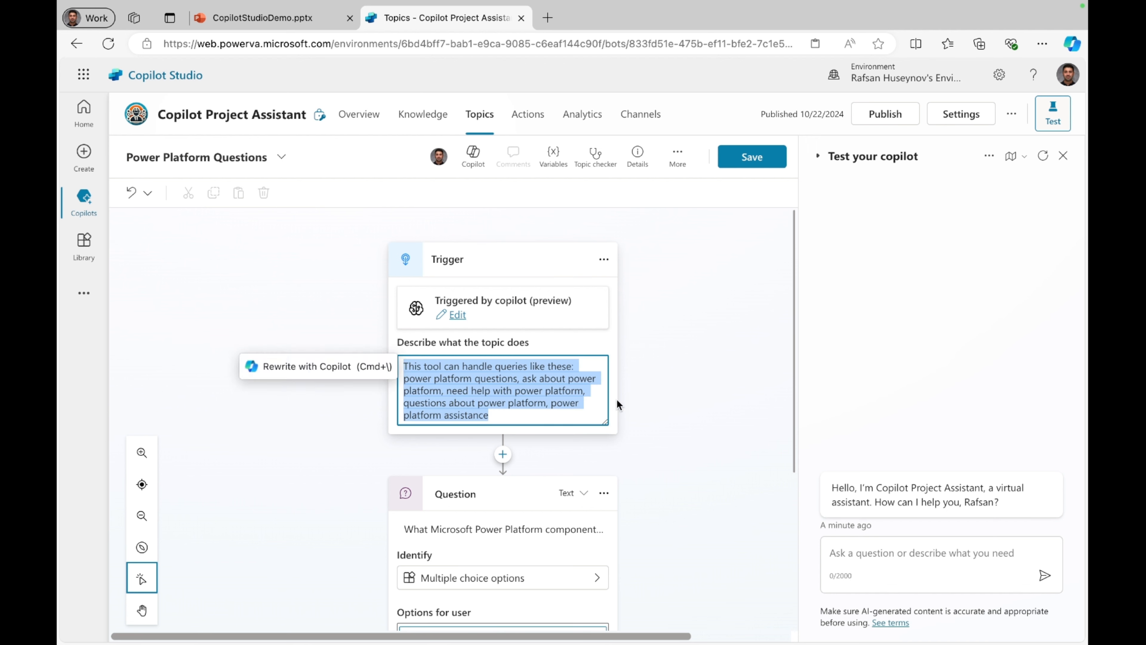
Step: Review the generated multiple choice question's options and delete that question node from the topic
{"action": "scroll", "coordinate": [608, 438], "scroll_direction": "down", "scroll_amount": 5}
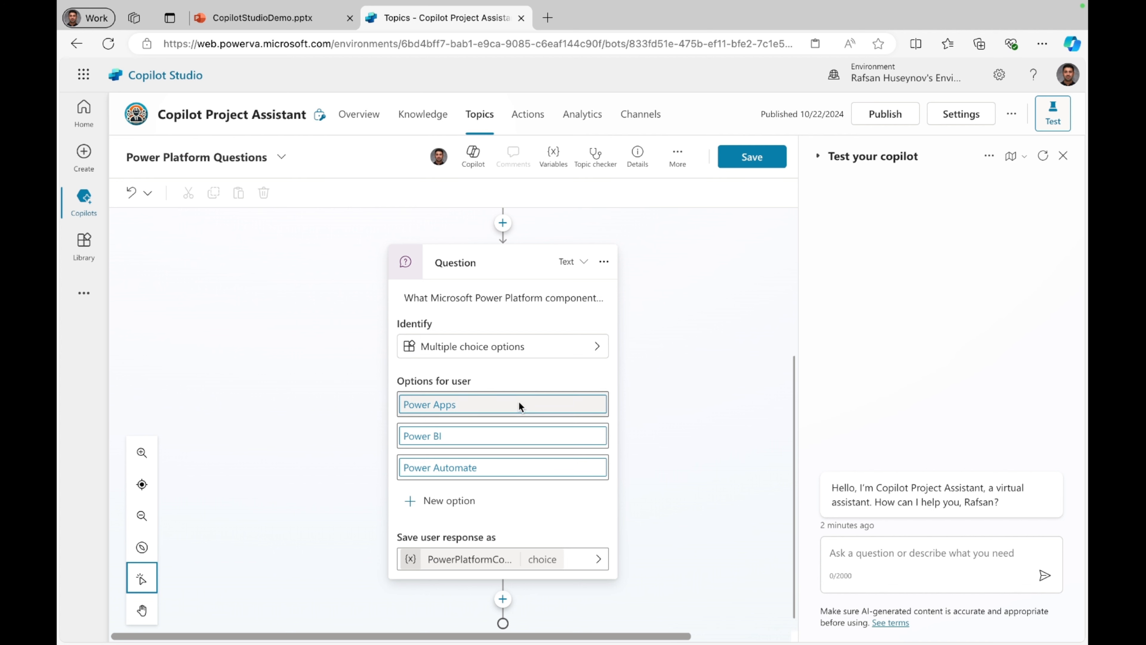
{"action": "scroll", "coordinate": [519, 405], "scroll_direction": "up", "scroll_amount": 2}
{"action": "left_click", "coordinate": [607, 358]}
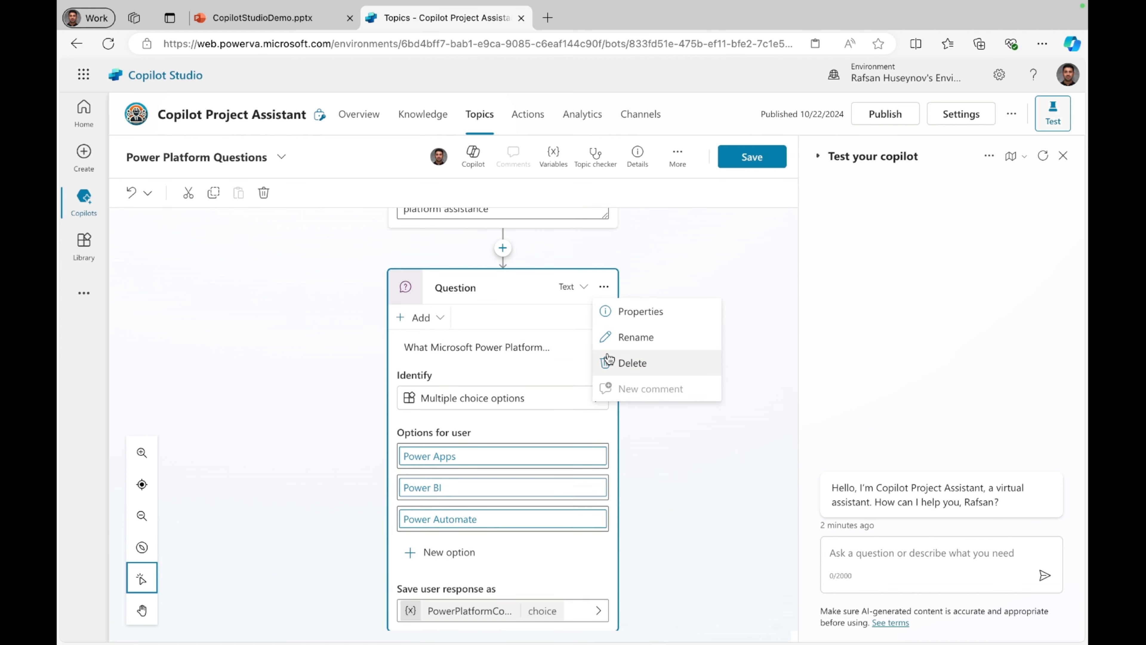
{"action": "left_click", "coordinate": [626, 364]}
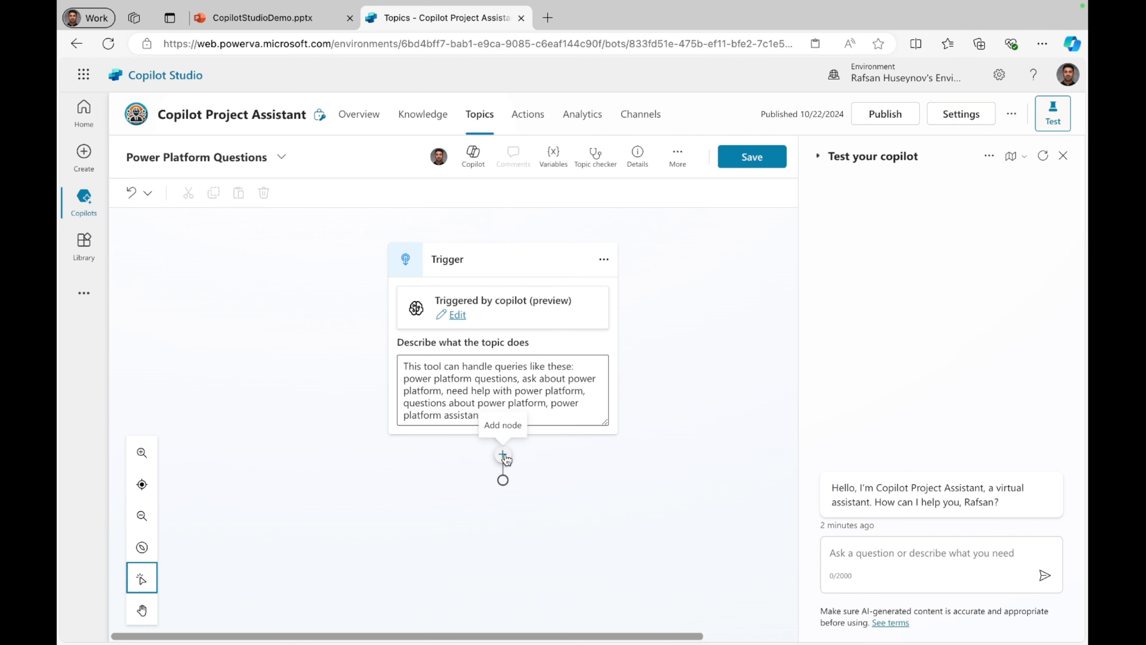
Step: Add a message node directly below the trigger
{"action": "left_click", "coordinate": [502, 454]}
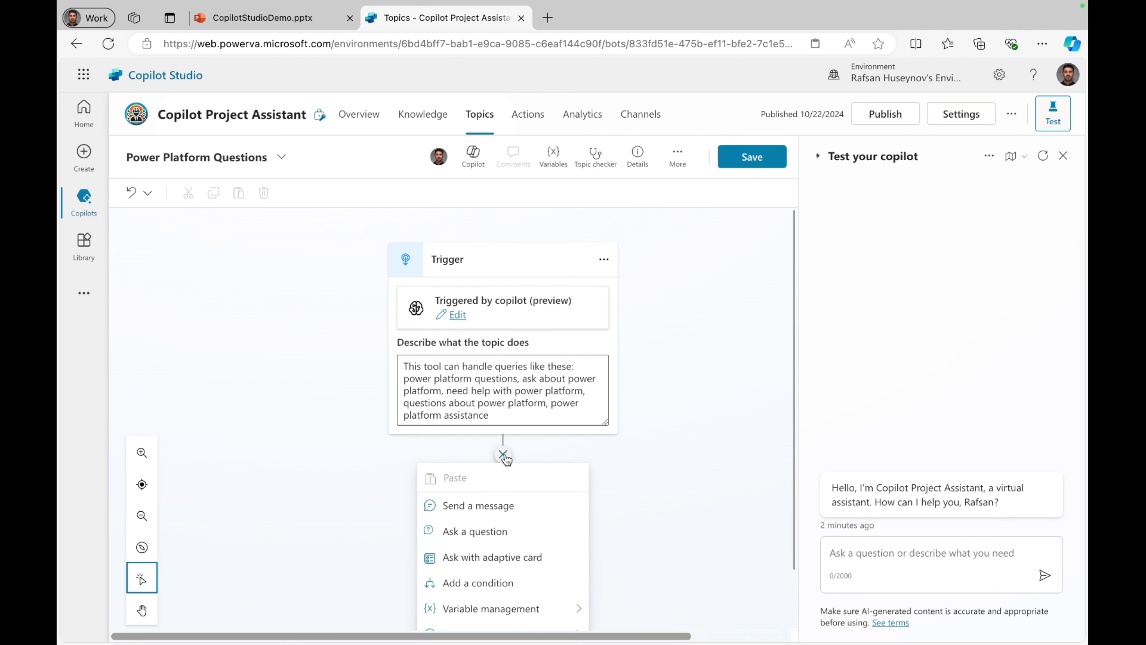
{"action": "left_click", "coordinate": [513, 504]}
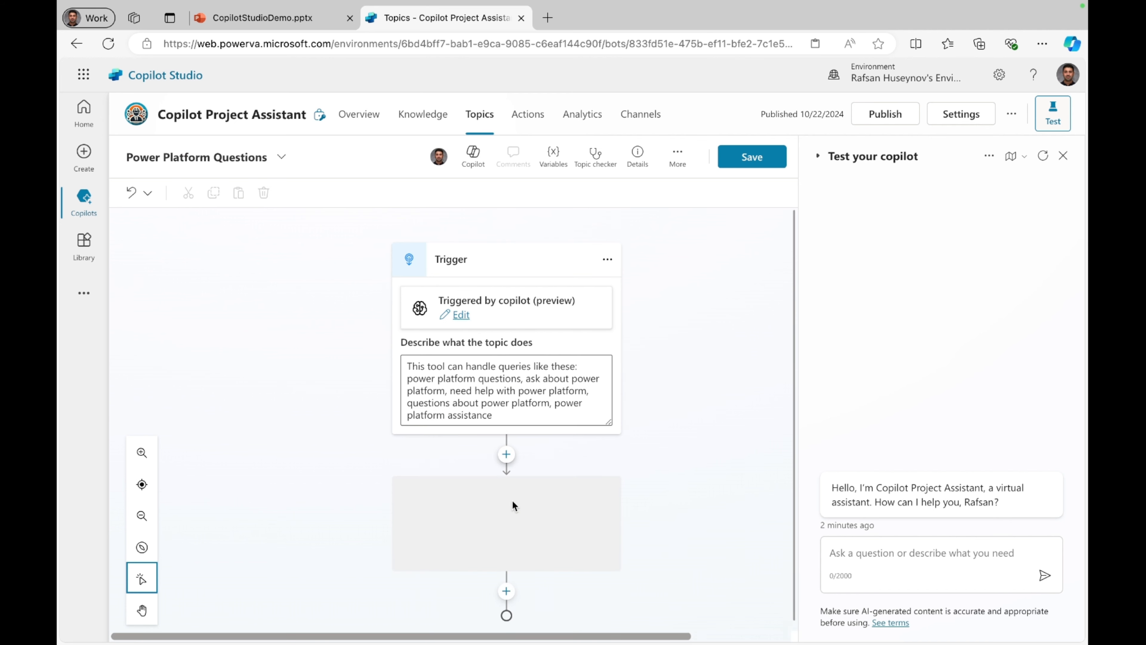
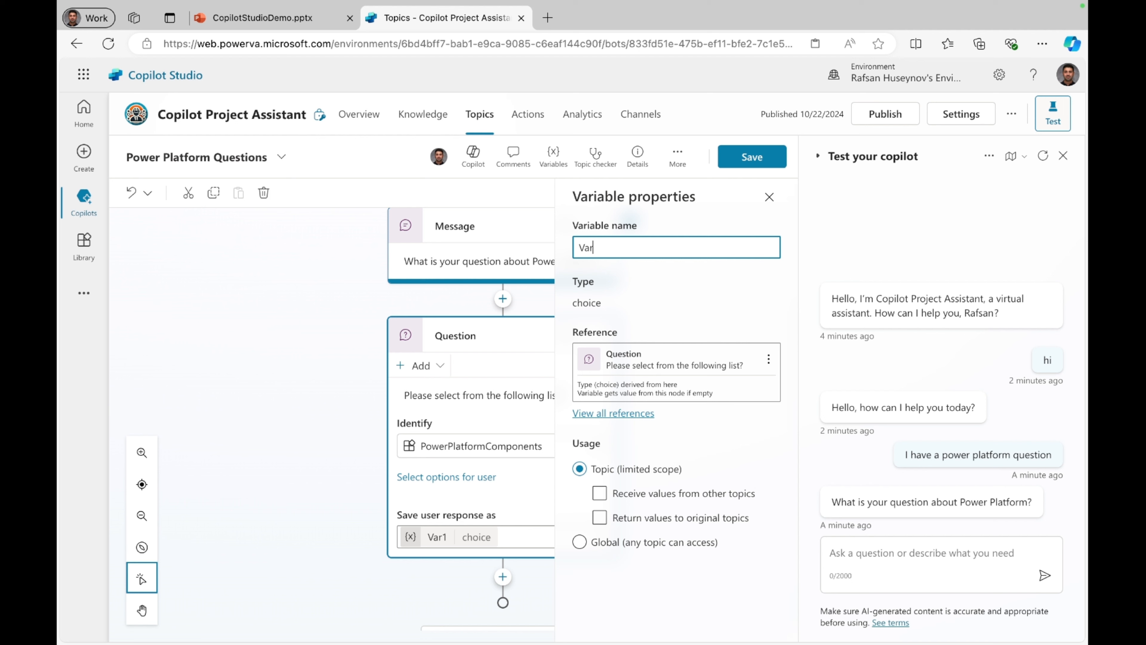
Step: Rename the variable that stores the question's response to VarPPComp
{"action": "type", "text": "PPComp"}
{"action": "left_click", "coordinate": [635, 449]}
Step: Allow the VarPPComp variable to receive values from other topics and save the topic
{"action": "left_click", "coordinate": [599, 495]}
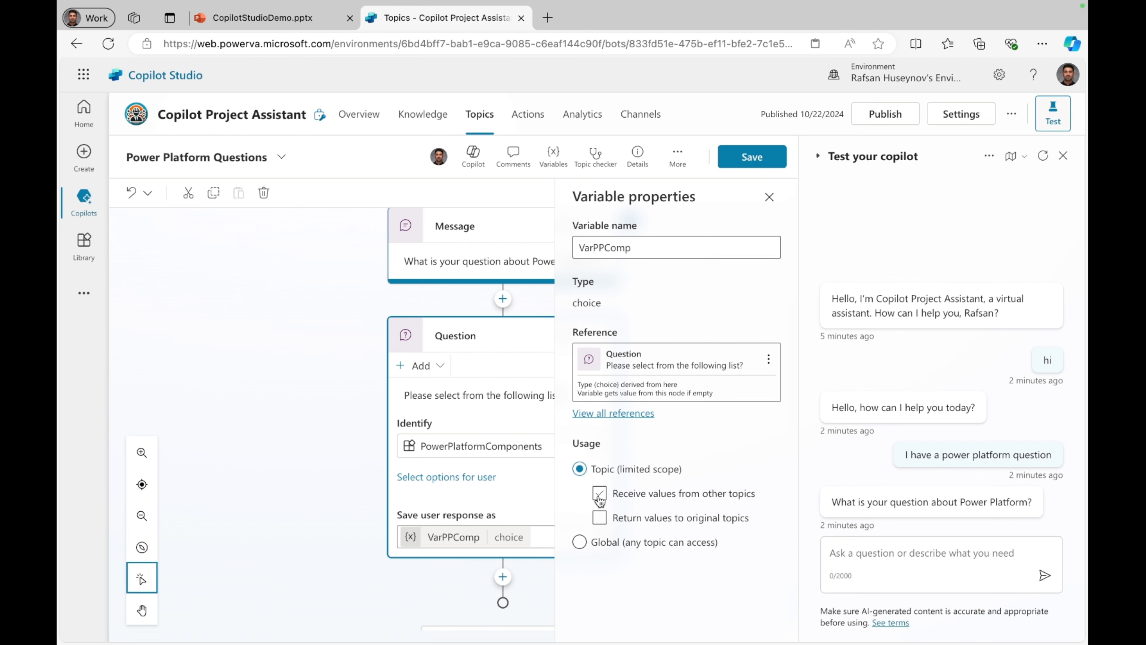
{"action": "left_click", "coordinate": [599, 495]}
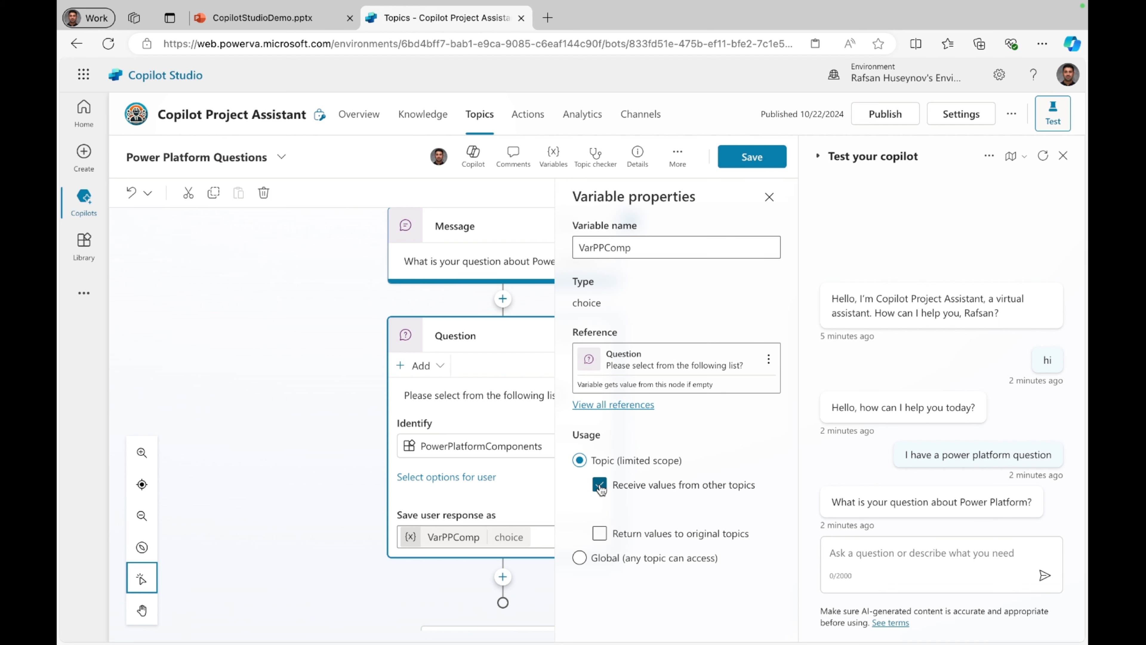
{"action": "left_click", "coordinate": [752, 158]}
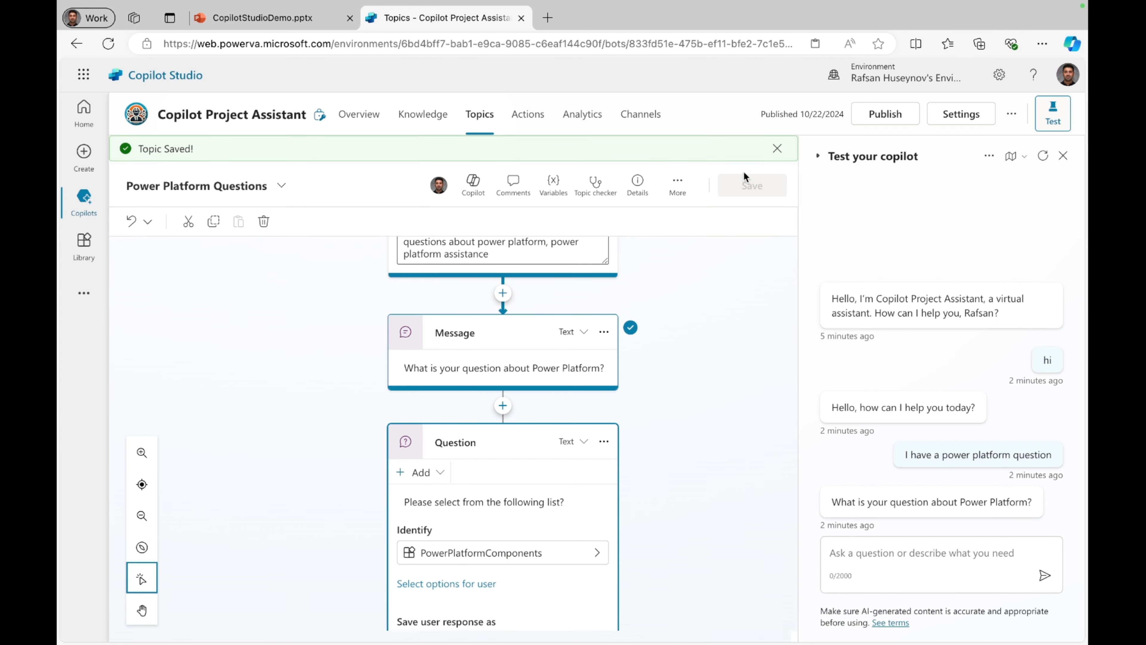
Step: Display Power Apps, Power Automate, Power Pages, Power BI and Copilot Studio as the question's user options and save the topic
{"action": "scroll", "coordinate": [718, 378], "scroll_direction": "down", "scroll_amount": 3}
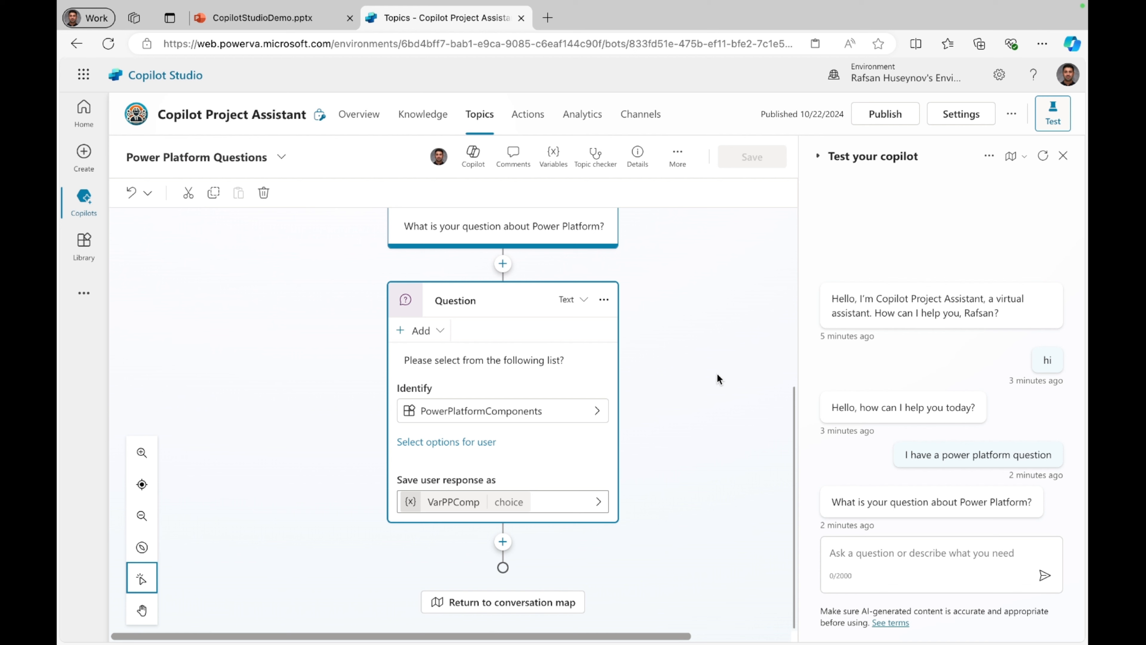
{"action": "left_click", "coordinate": [454, 444]}
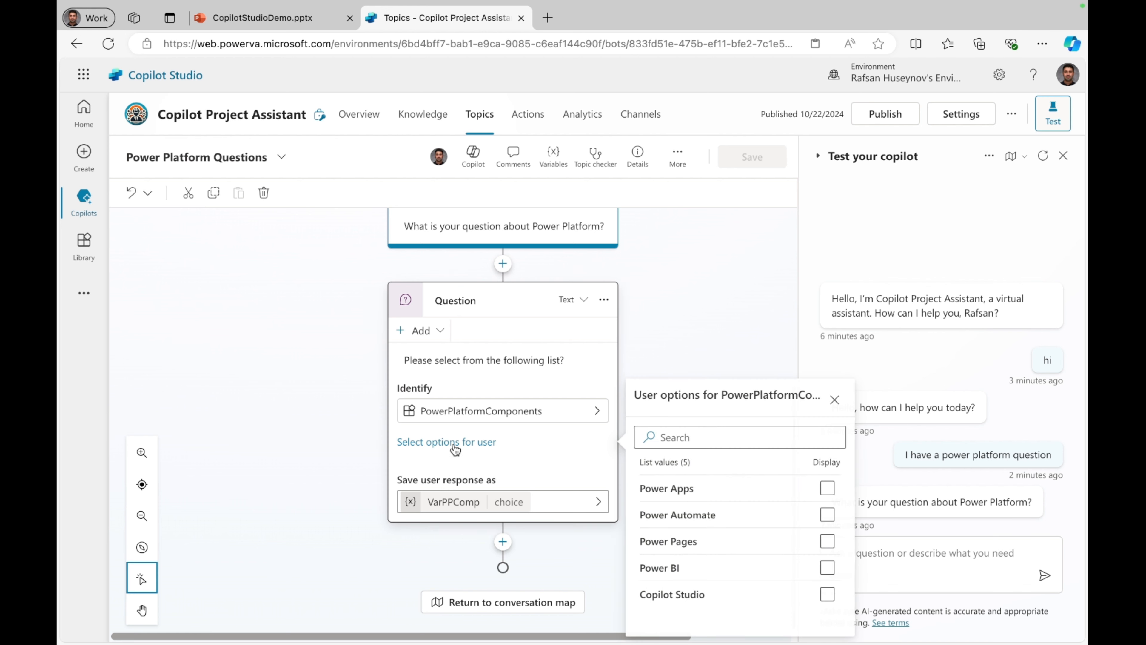
{"action": "left_click", "coordinate": [827, 492]}
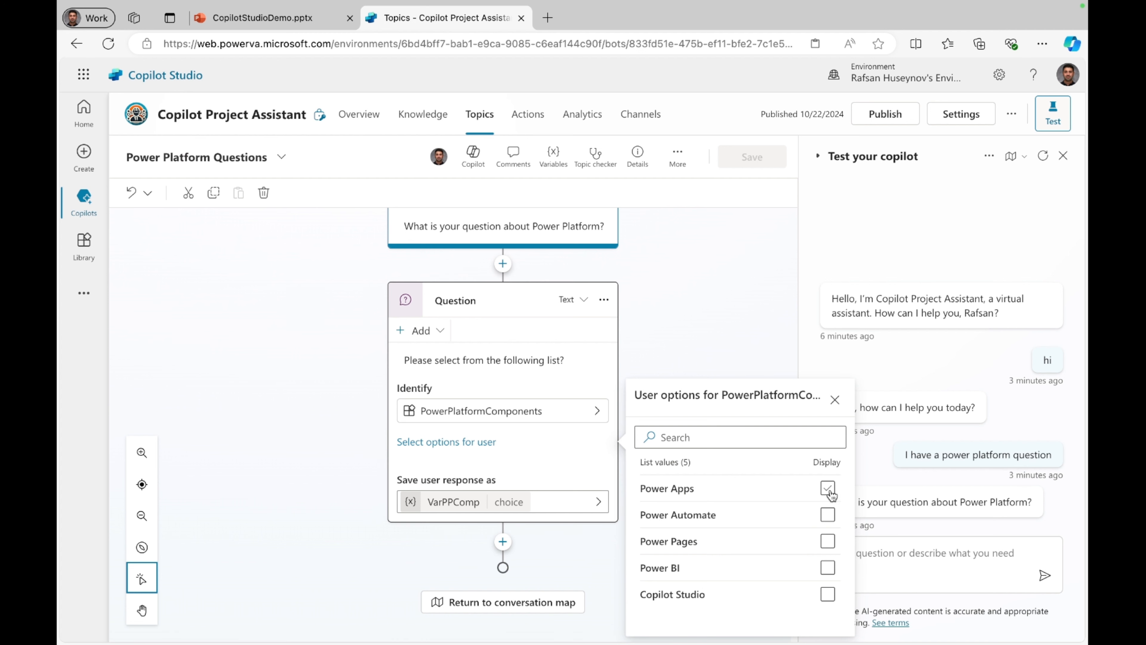
{"action": "left_click", "coordinate": [829, 490]}
{"action": "left_click", "coordinate": [828, 516]}
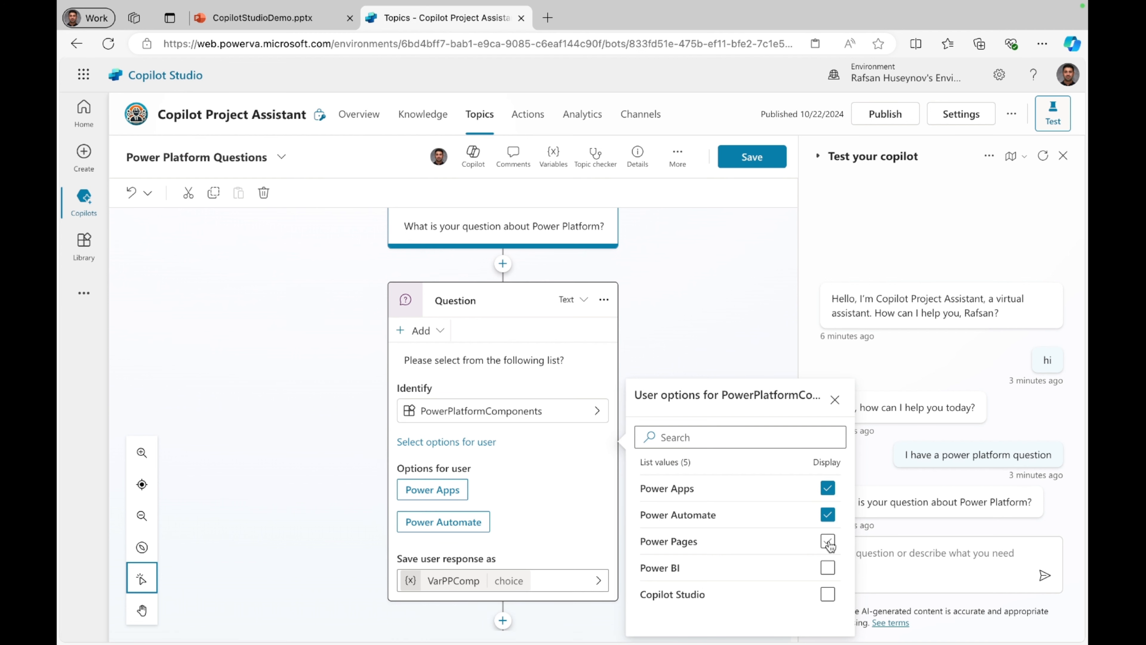
{"action": "left_click", "coordinate": [829, 542]}
{"action": "left_click", "coordinate": [827, 567]}
{"action": "left_click", "coordinate": [828, 593]}
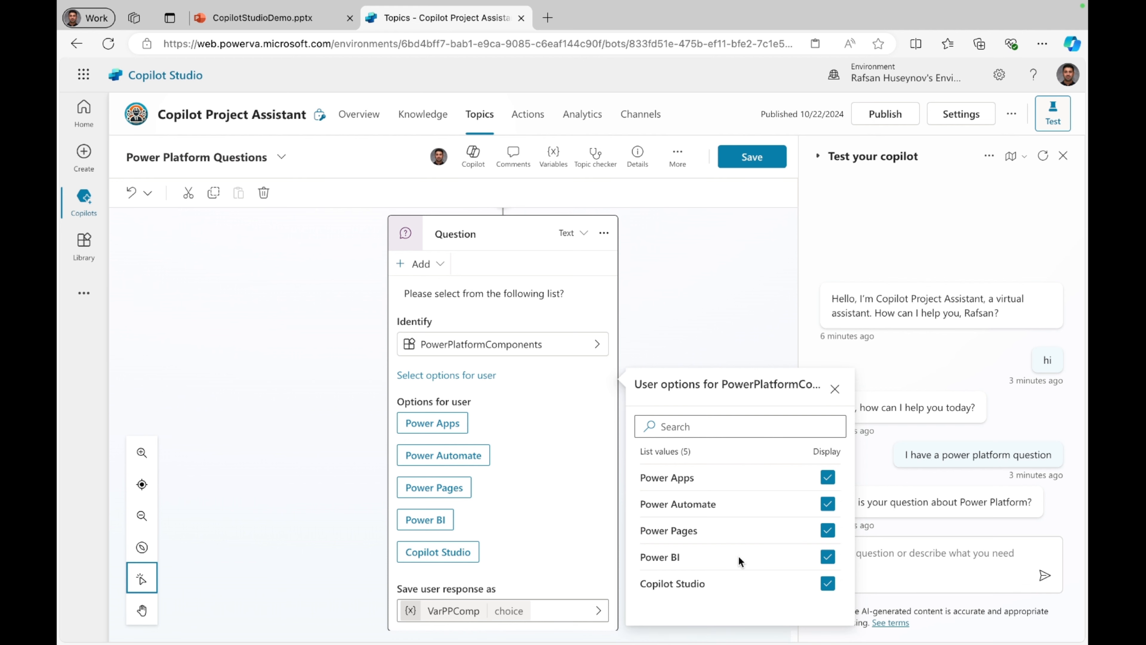
{"action": "left_click", "coordinate": [770, 158]}
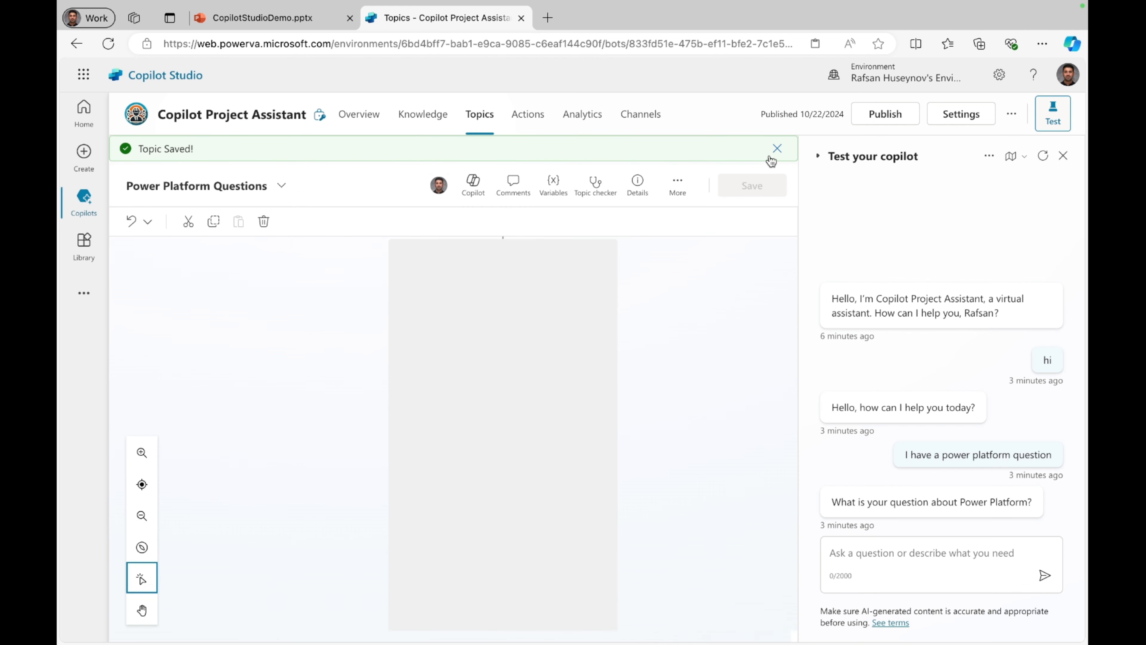
Step: Restart the test conversation with the copilot and send the greeting "hi"
{"action": "scroll", "coordinate": [671, 349], "scroll_direction": "up", "scroll_amount": 4}
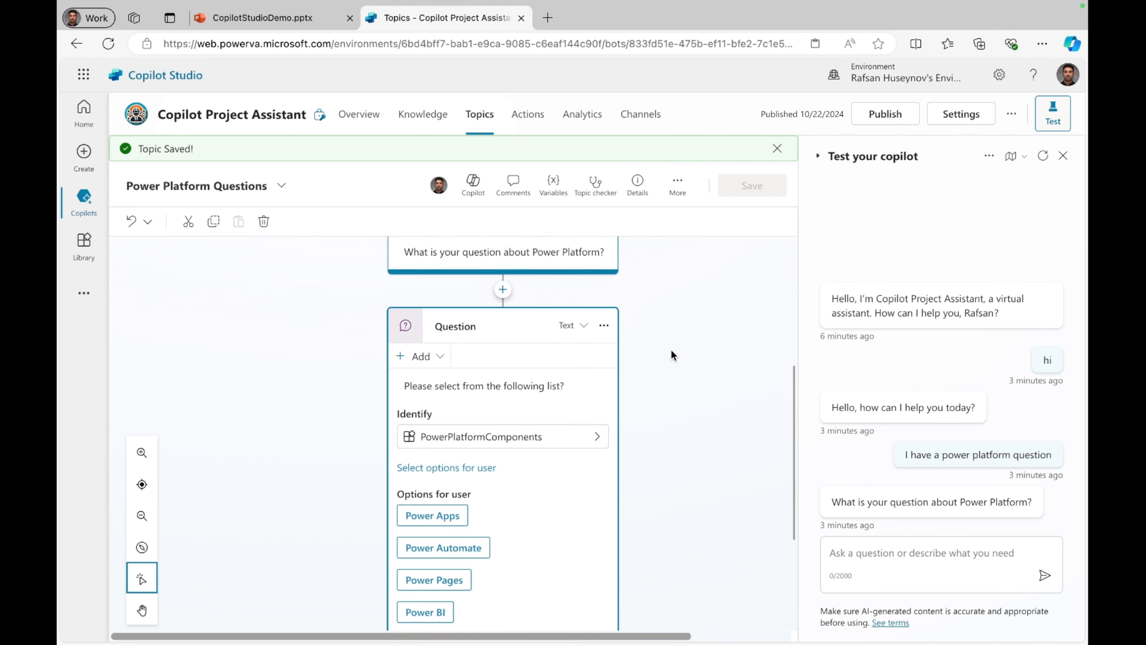
{"action": "left_click", "coordinate": [1044, 155]}
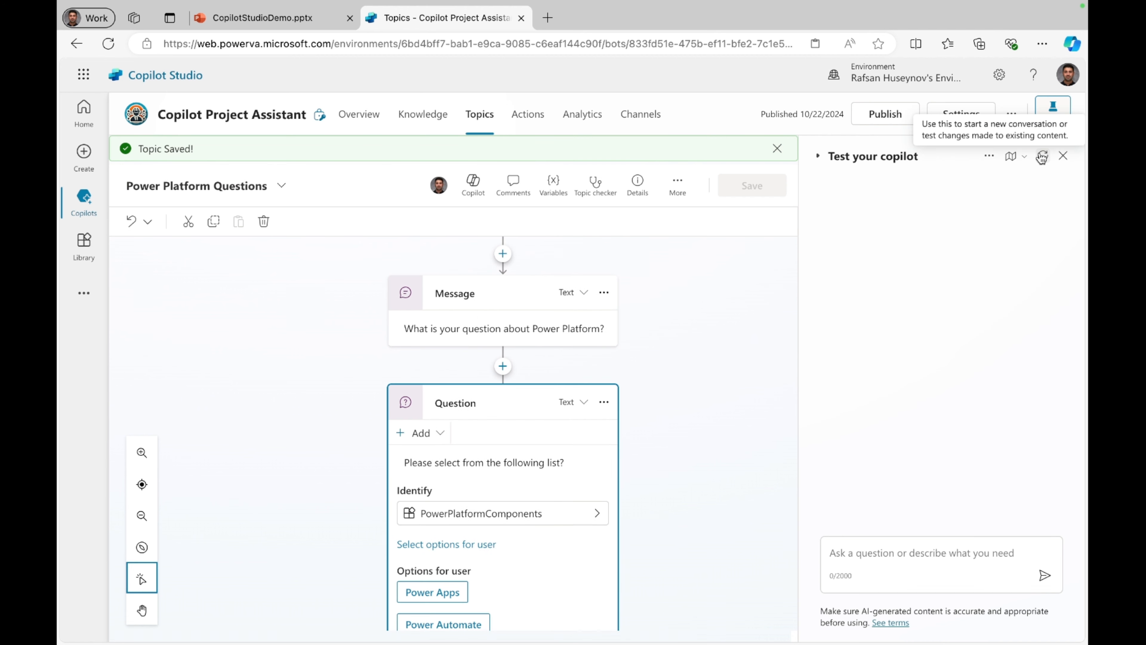
{"action": "left_click", "coordinate": [871, 556]}
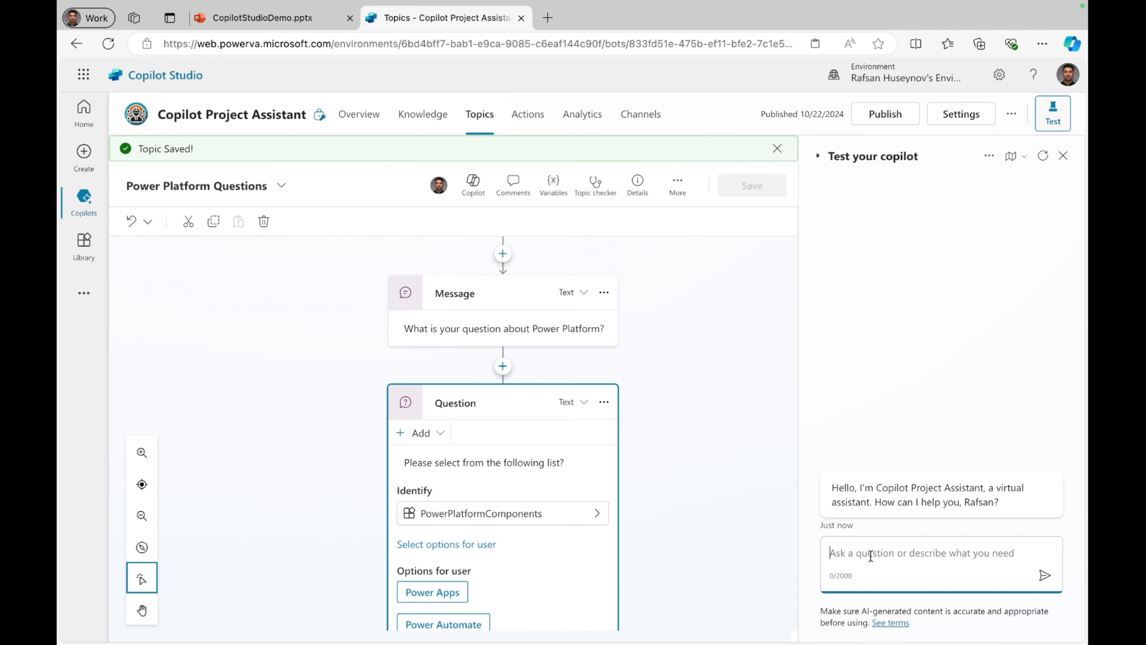
{"action": "type", "text": "hi"}
{"action": "key", "text": "Return"}
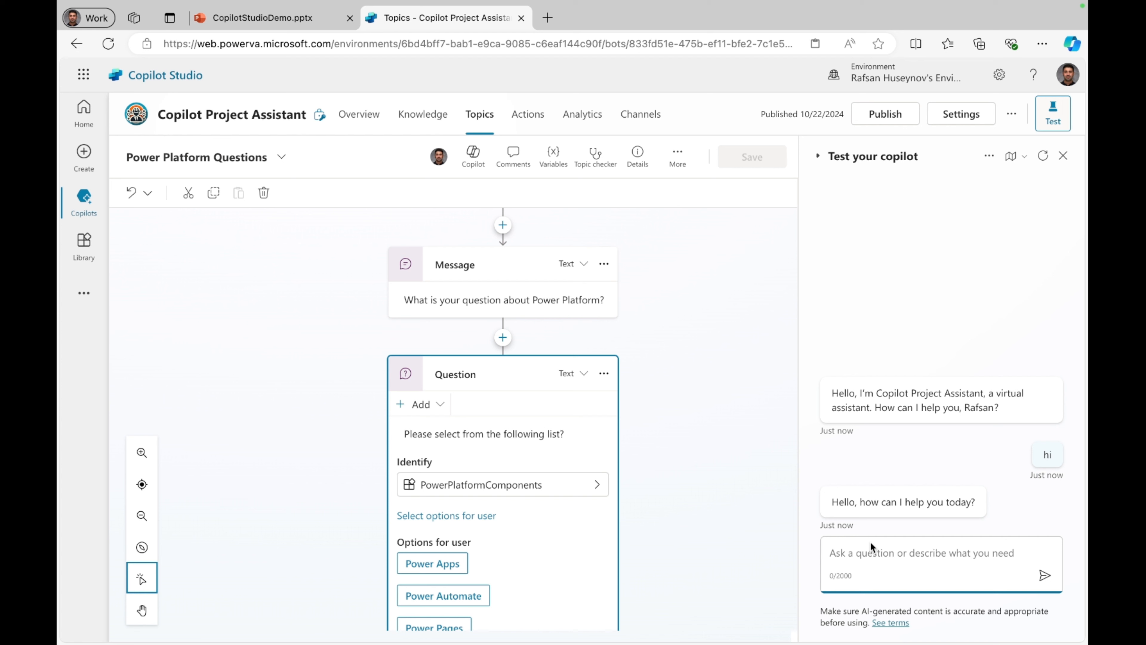
Step: Send the test message "I have a power platform question" to the copilot
{"action": "type", "text": "I have a poermp"}
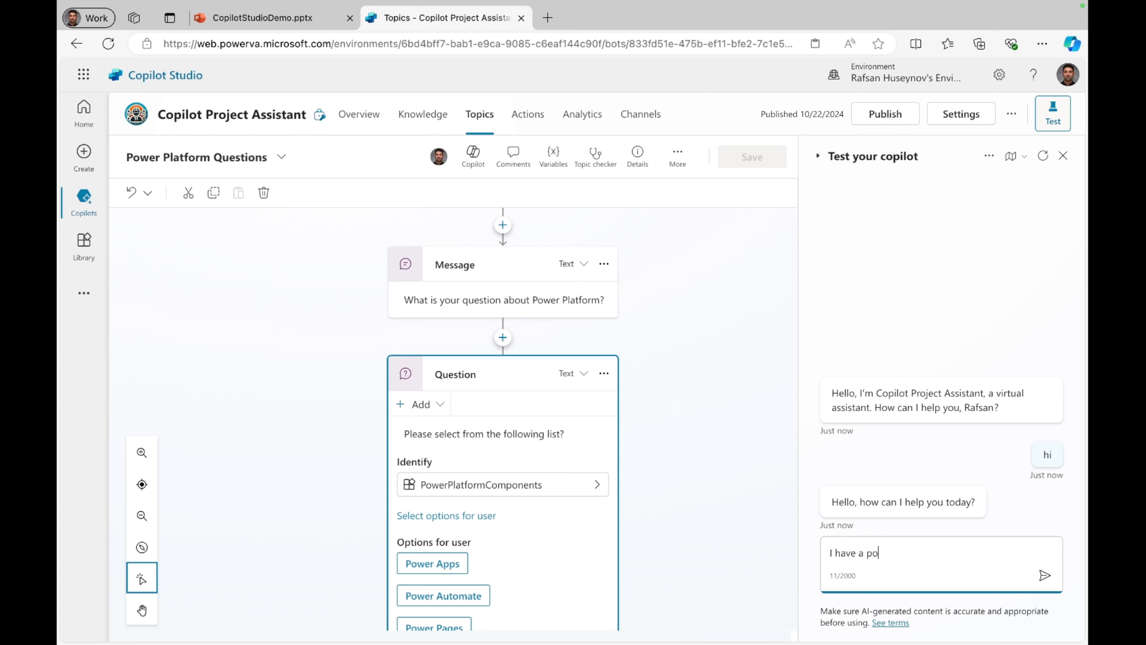
{"action": "key", "text": "BackSpace"}
{"action": "key", "text": "BackSpace"}
{"action": "key", "text": "BackSpace"}
{"action": "key", "text": "BackSpace"}
{"action": "type", "text": "we"}
{"action": "key", "text": "BackSpace"}
{"action": "type", "text": "r platform question"}
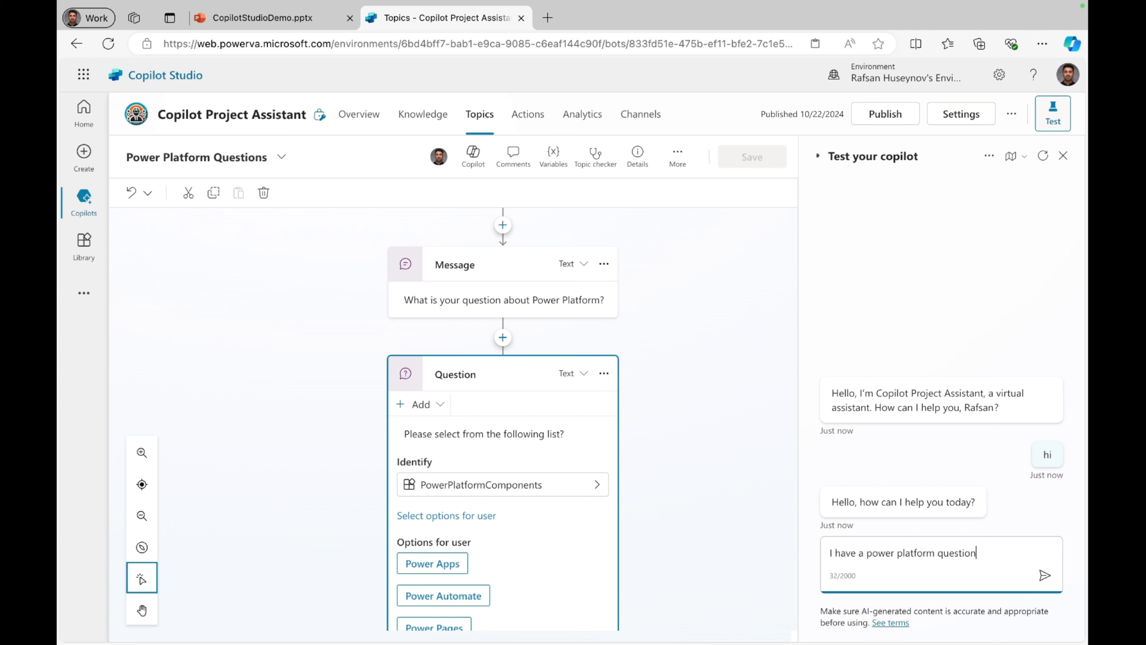
{"action": "key", "text": "Return"}
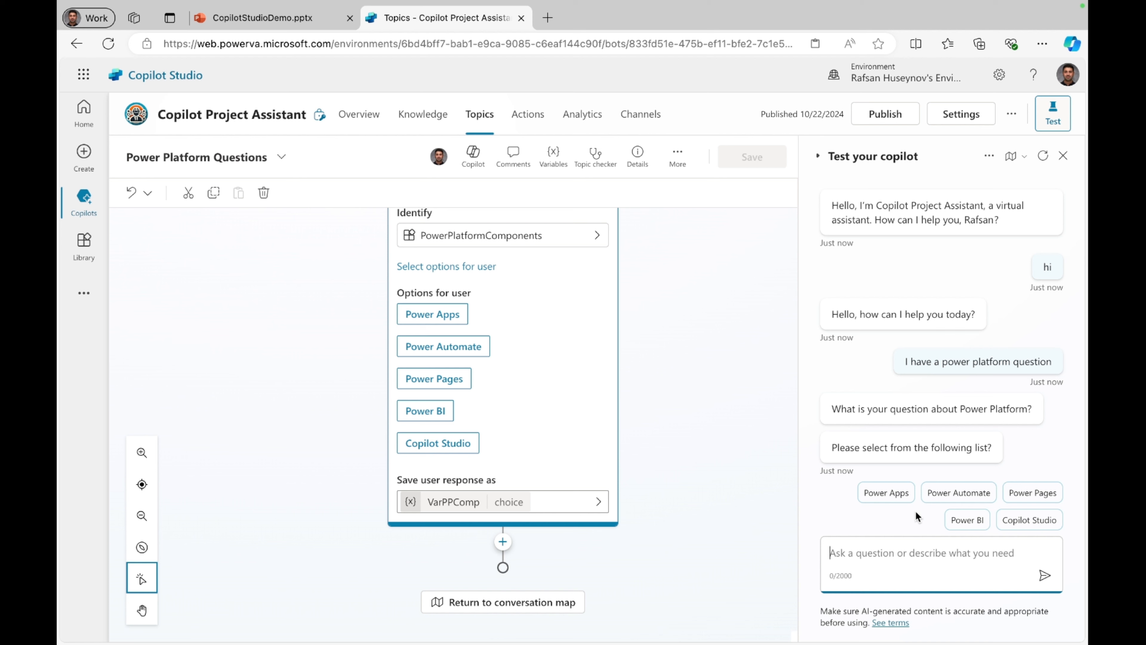
Step: Add a condition below the question node that checks whether VarPPComp is equal to Power Apps
{"action": "left_click", "coordinate": [503, 542]}
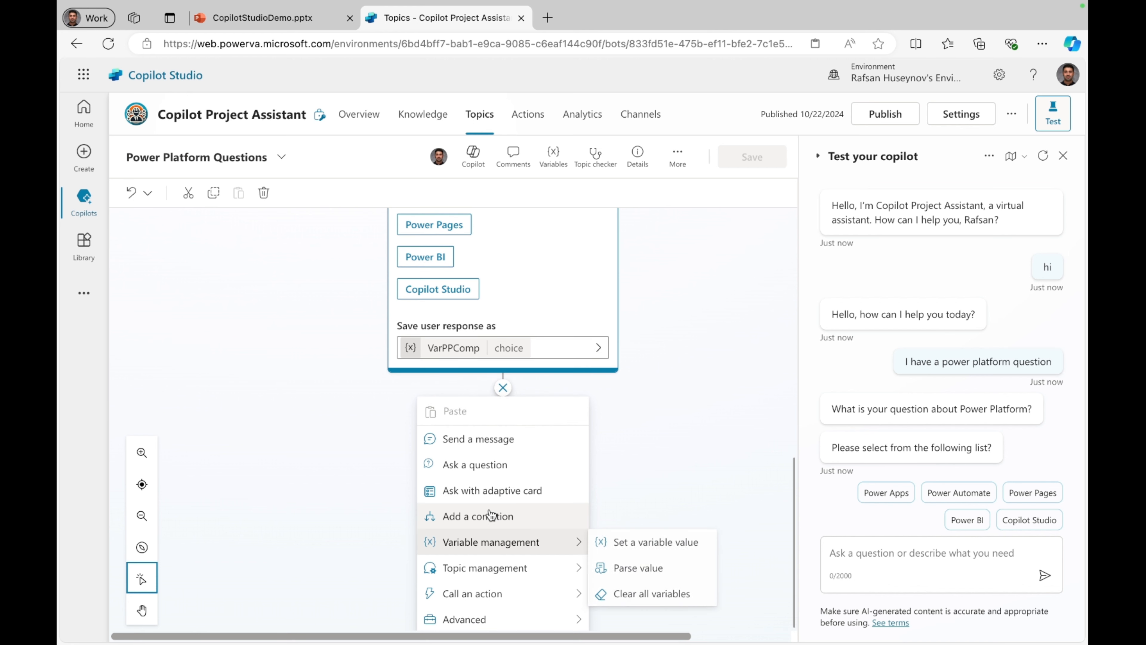
{"action": "left_click", "coordinate": [491, 516]}
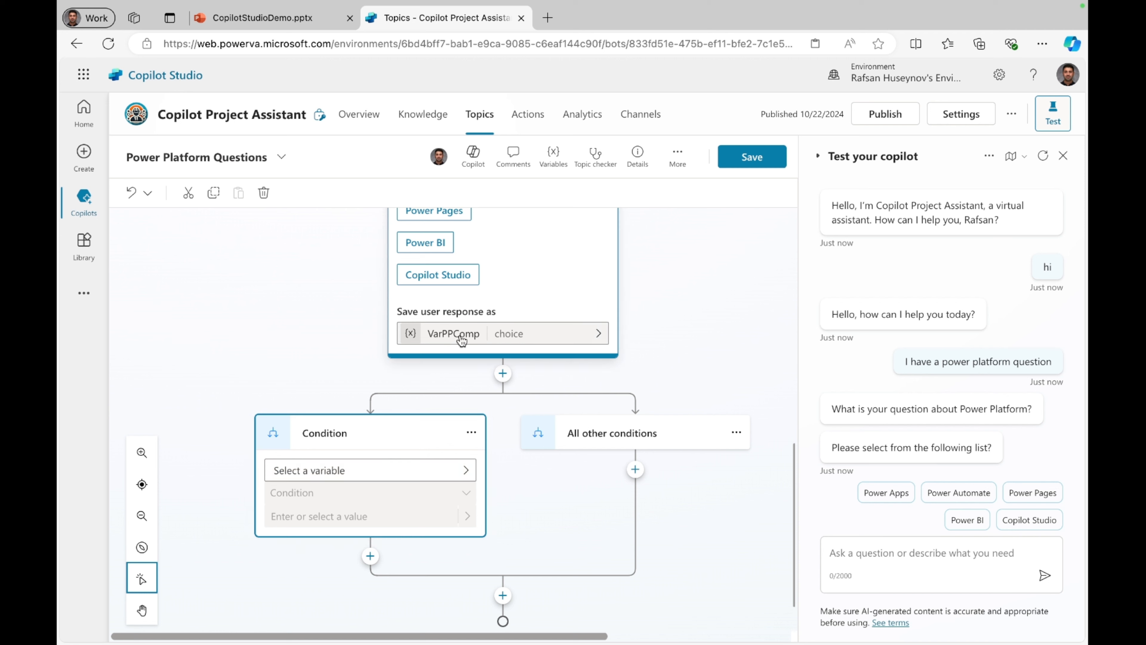
{"action": "left_click", "coordinate": [340, 472]}
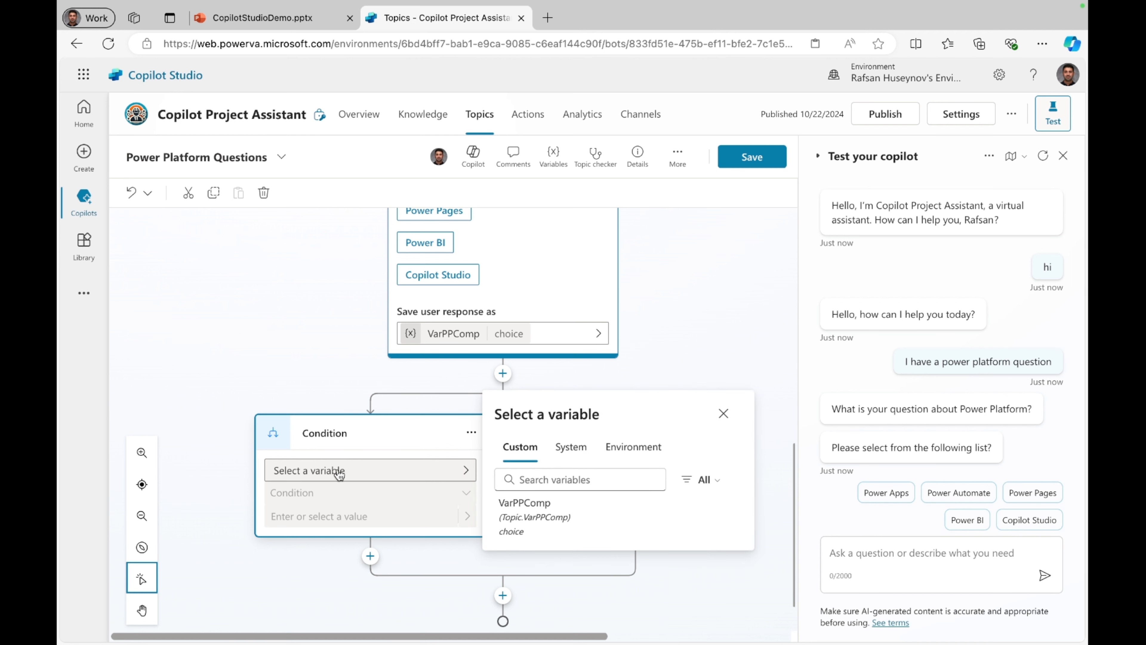
{"action": "left_click", "coordinate": [515, 507]}
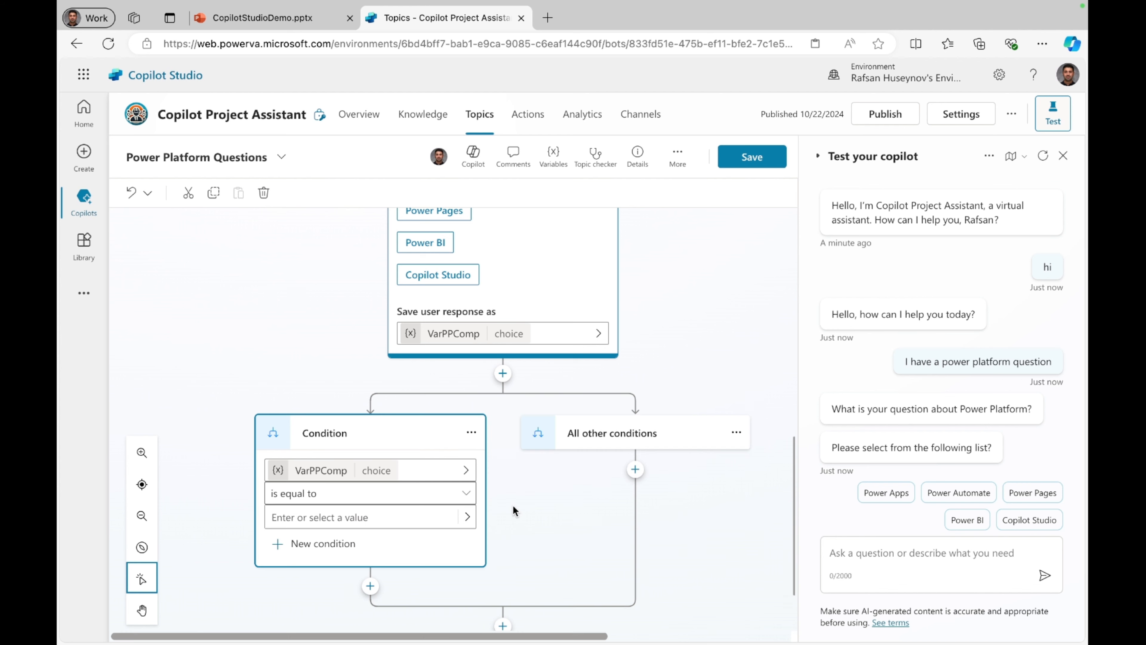
{"action": "left_click", "coordinate": [299, 517]}
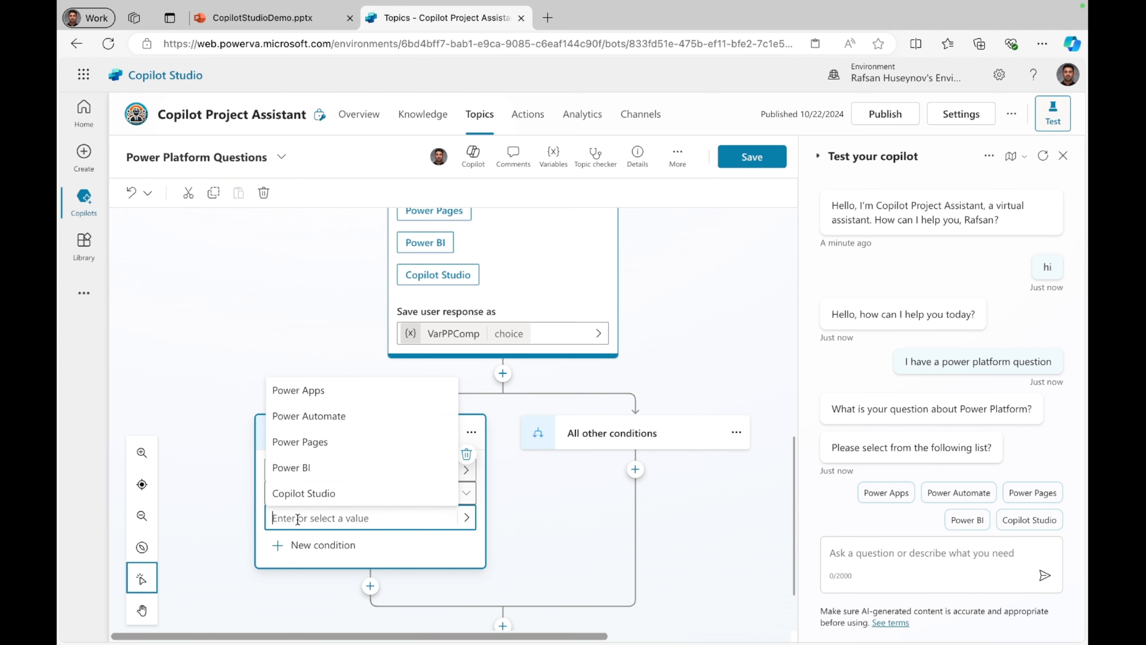
{"action": "left_click", "coordinate": [317, 394]}
{"action": "left_click", "coordinate": [315, 385]}
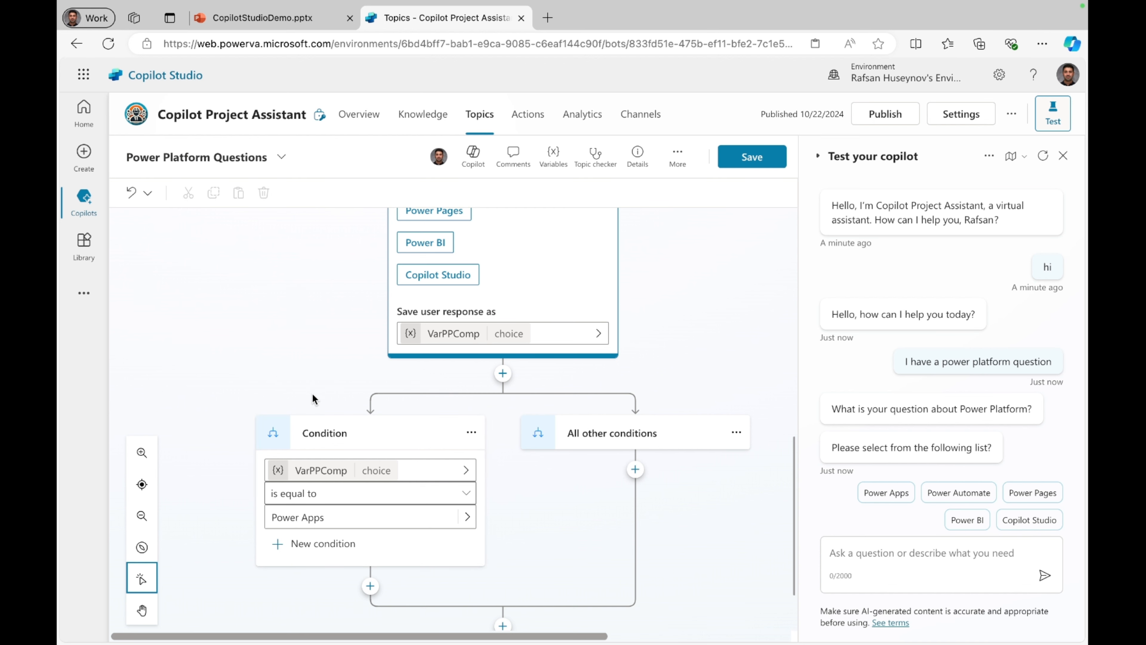
Step: Add a message node under the Power Apps condition with the text "You have sleceted"
{"action": "left_click", "coordinate": [370, 585]}
{"action": "scroll", "coordinate": [368, 589], "scroll_direction": "down", "scroll_amount": 2}
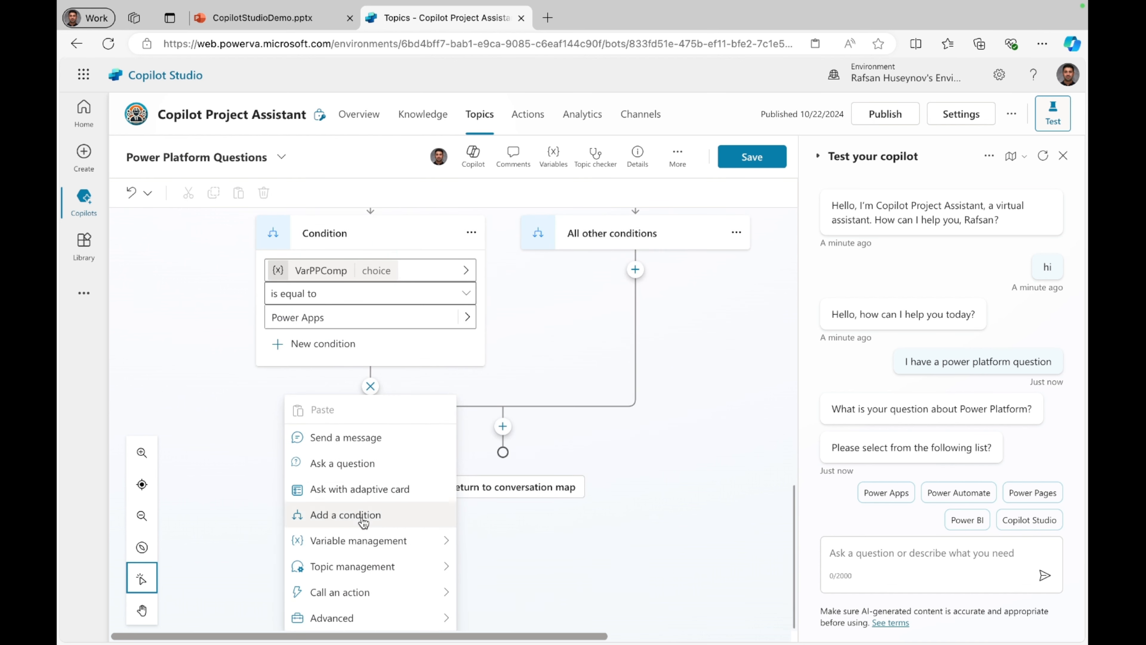
{"action": "left_click", "coordinate": [363, 438]}
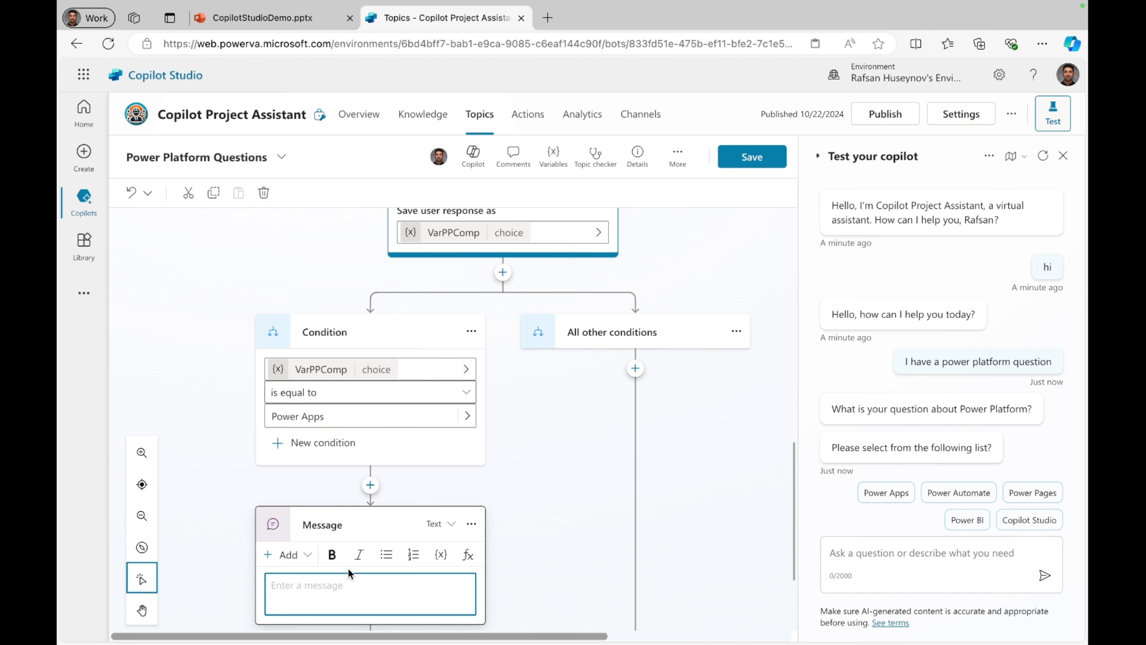
{"action": "type", "text": "You have sleceted"}
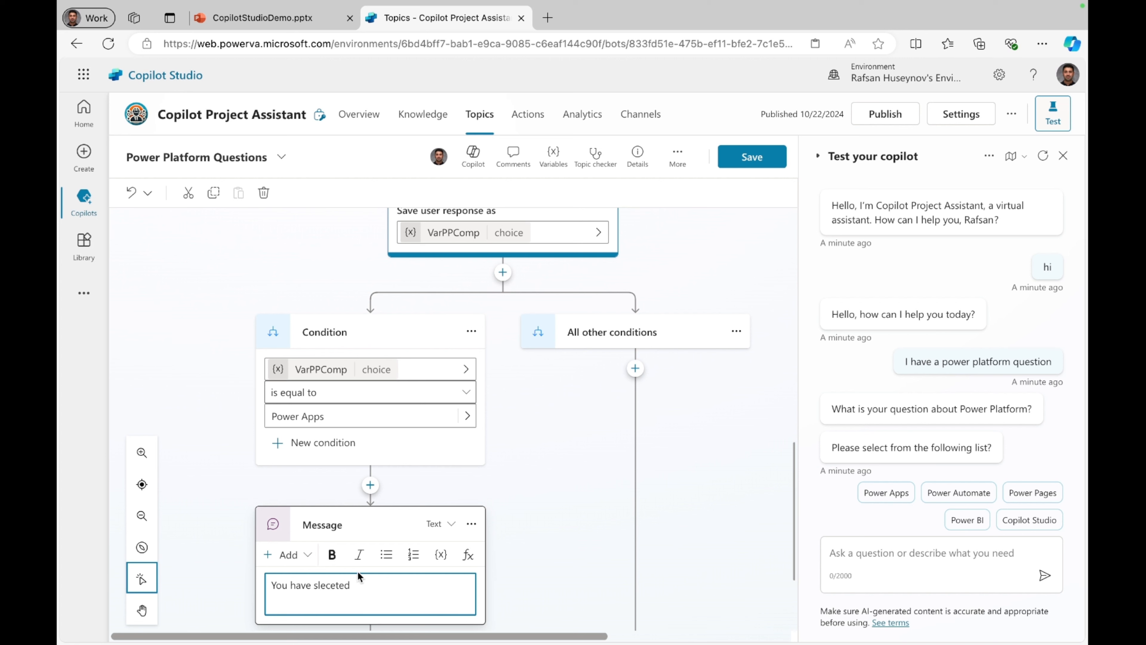
Step: Insert the VarPPComp variable followed by a period at the end of the new message and save the topic
{"action": "scroll", "coordinate": [392, 598], "scroll_direction": "down", "scroll_amount": 1}
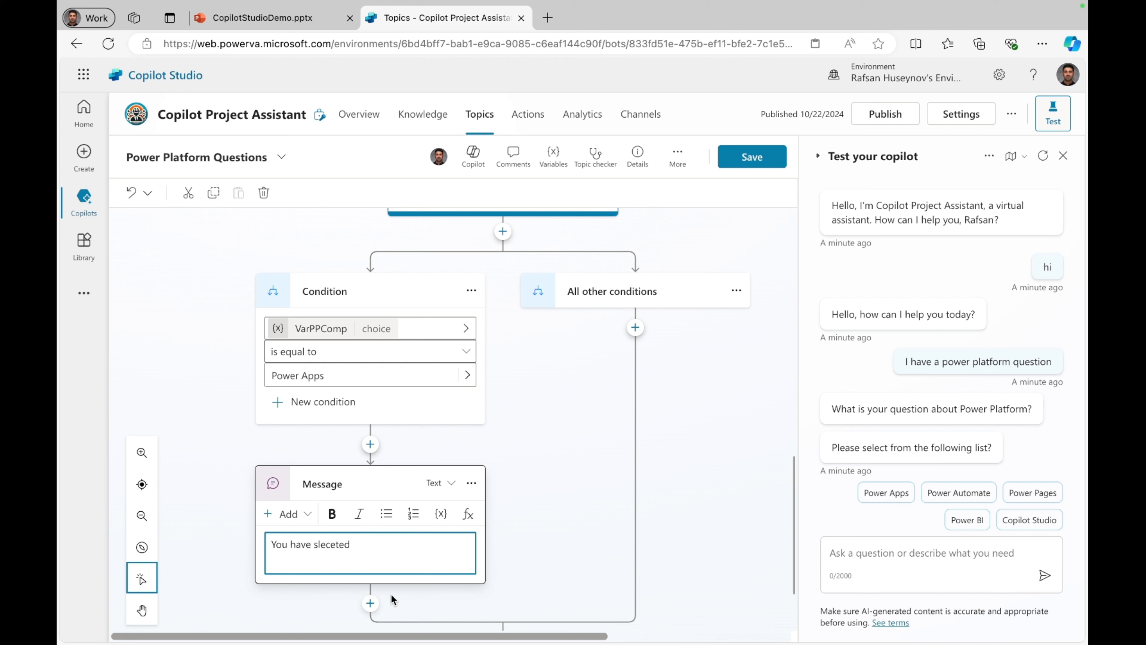
{"action": "left_click", "coordinate": [441, 521]}
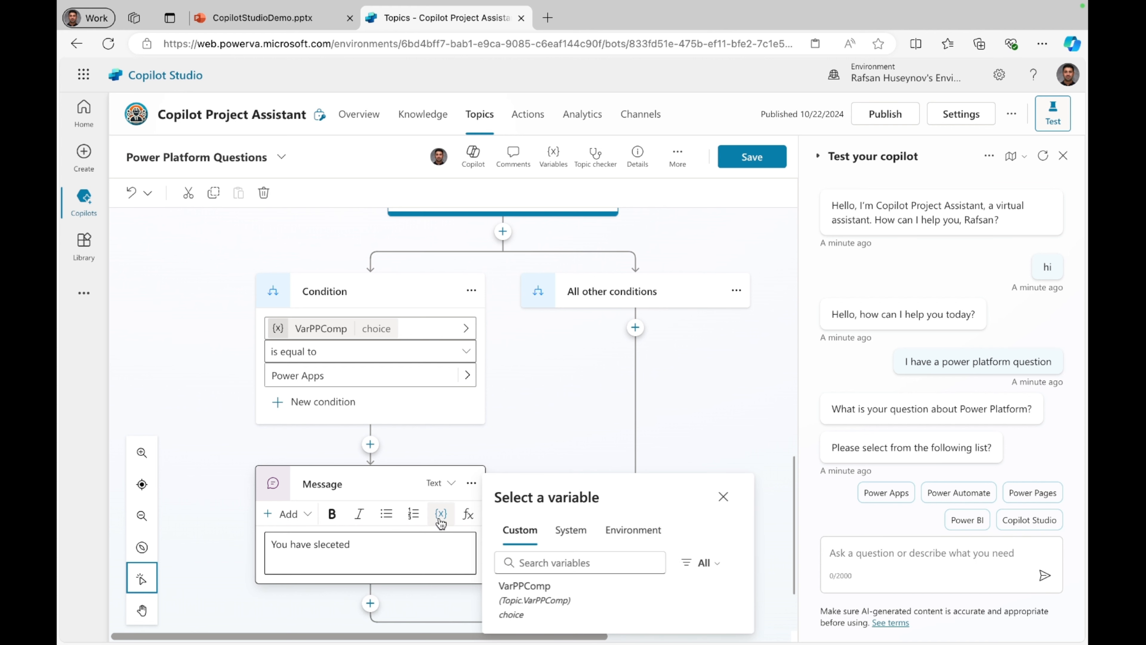
{"action": "left_click", "coordinate": [520, 601]}
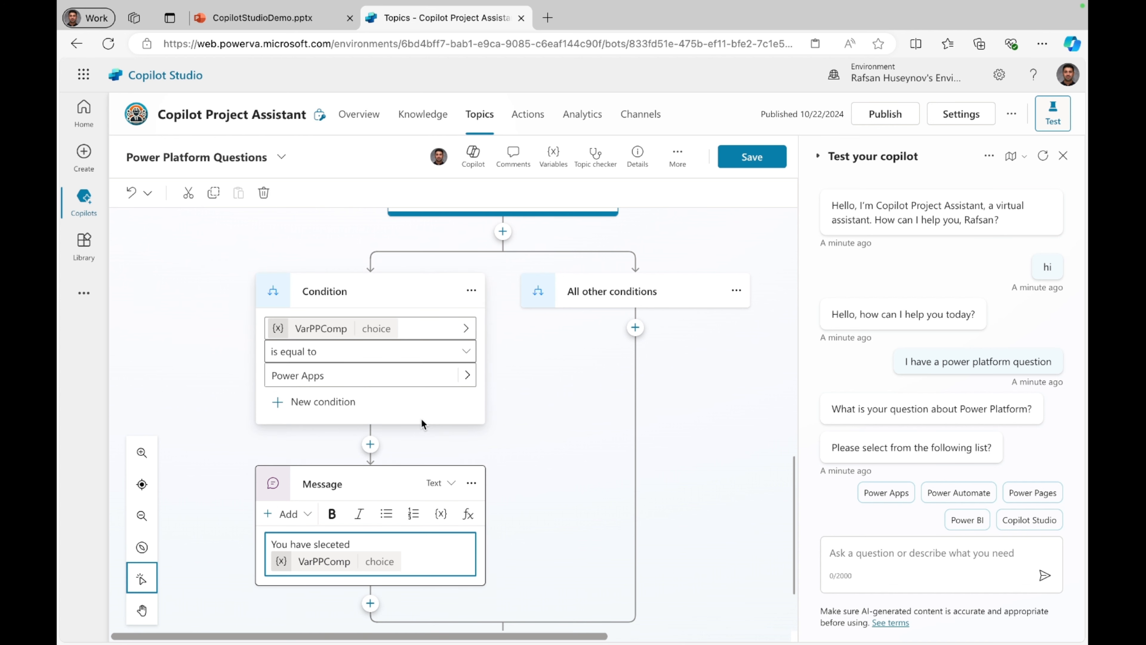
{"action": "type", "text": "."}
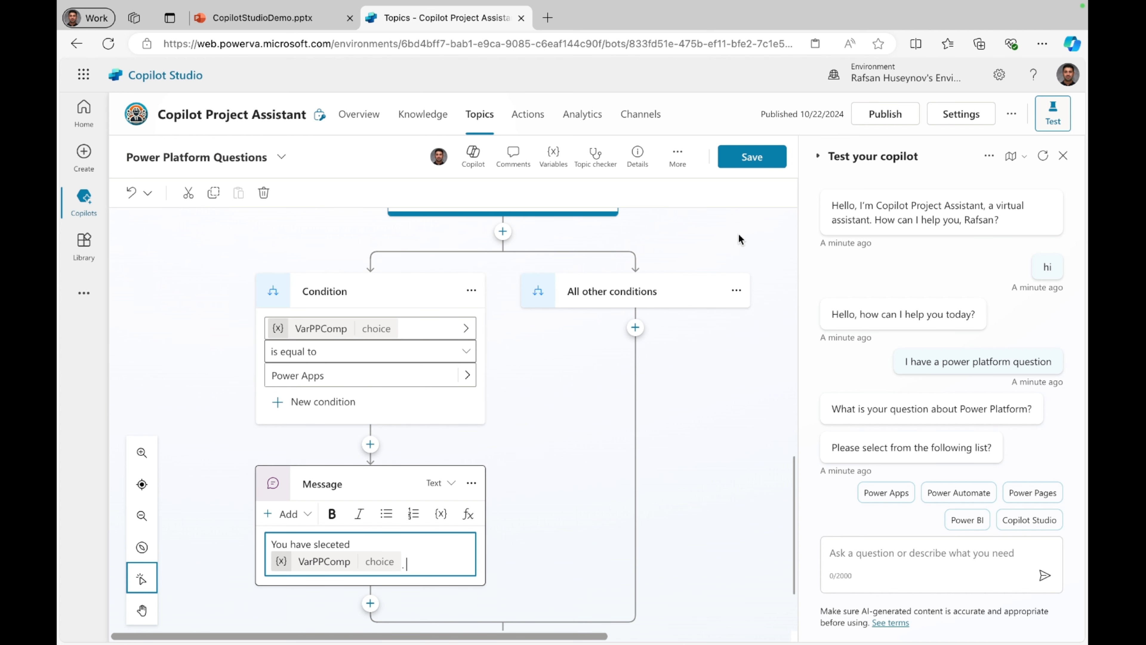
{"action": "left_click", "coordinate": [753, 164]}
Step: Start a fresh test conversation with the copilot and greet it with "hi"
{"action": "type", "text": "h"}
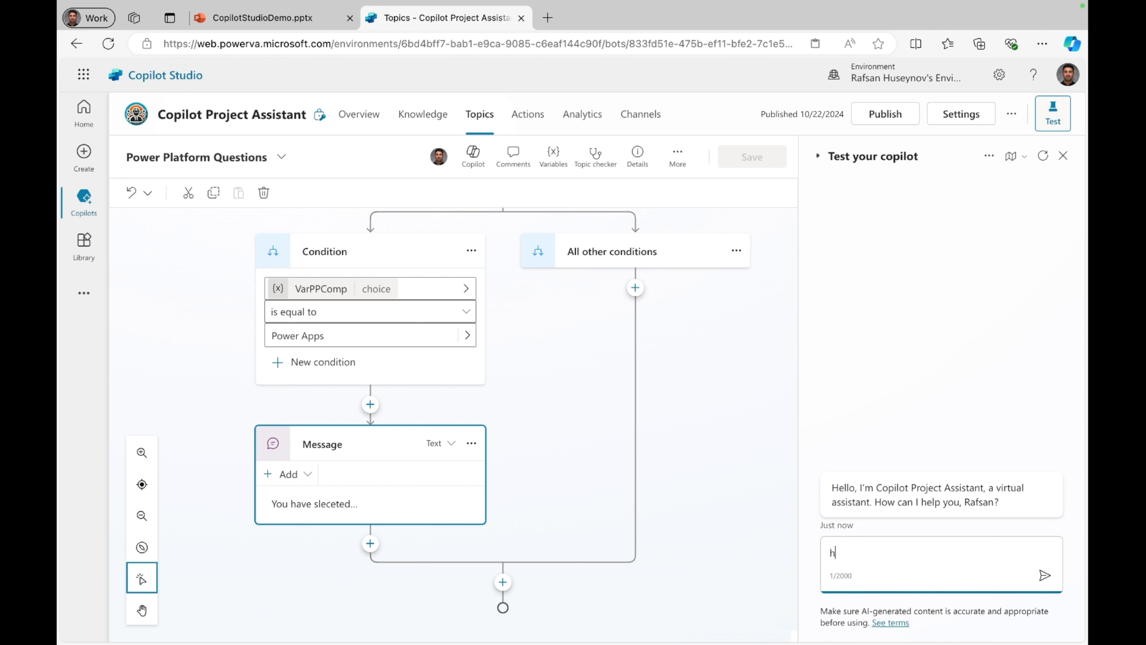
{"action": "type", "text": "i"}
{"action": "key", "text": "Return"}
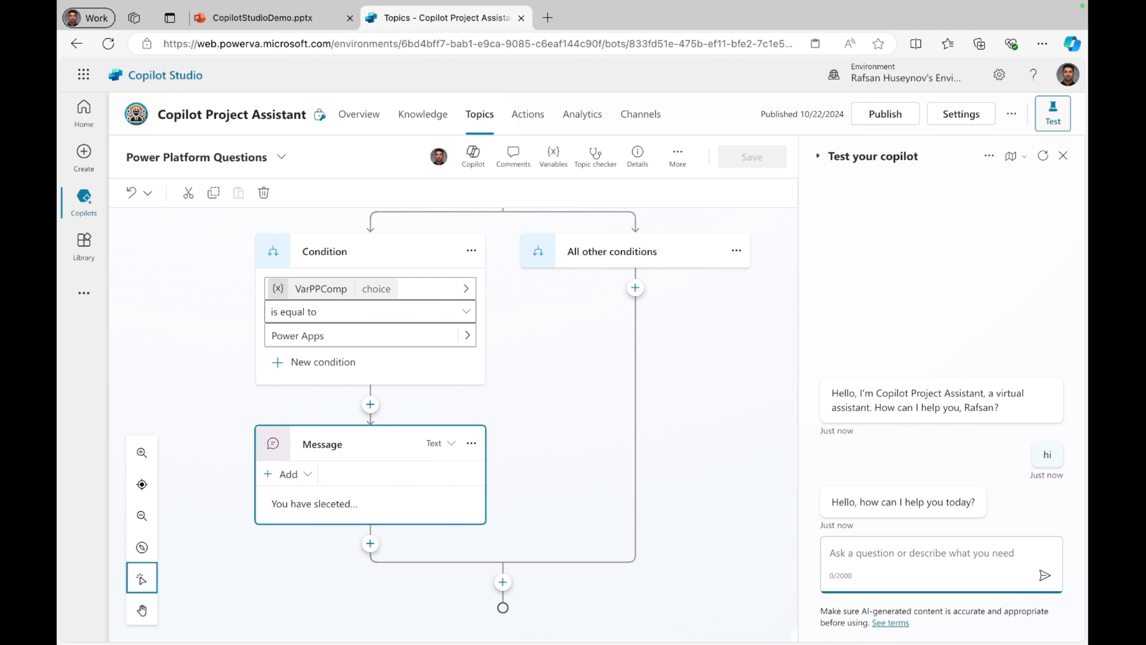
Step: Send the test message "I want know about powrer platform components" and locate the node behind the reply "What is your question about Power Platform?"
{"action": "type", "text": "I want "}
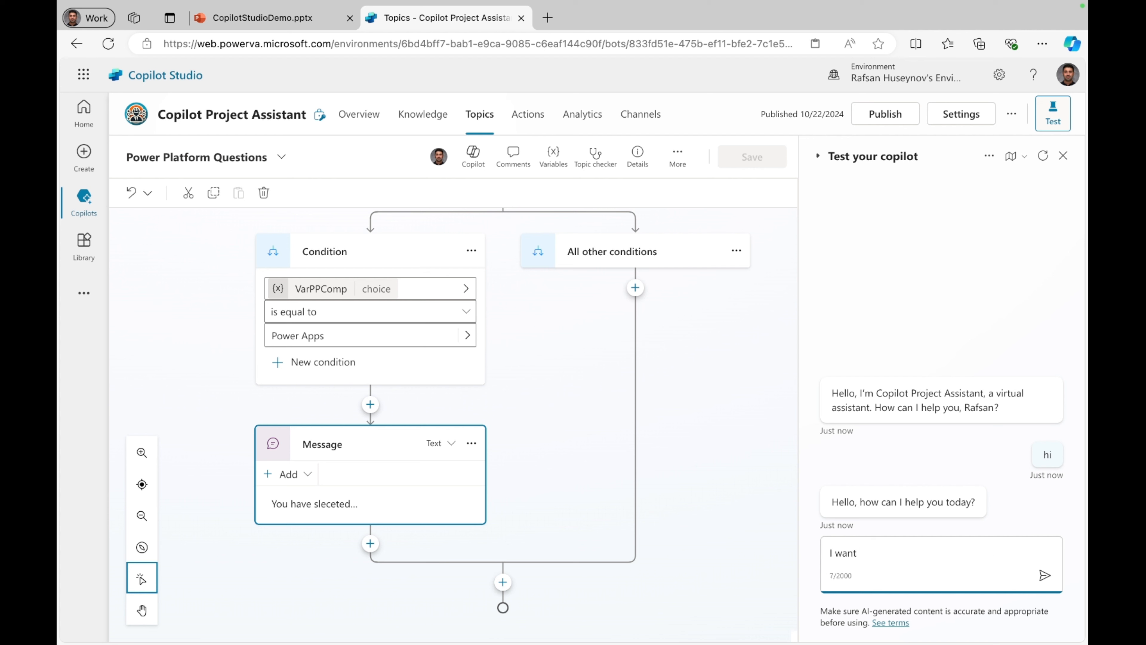
{"action": "type", "text": "know about powrer plat"}
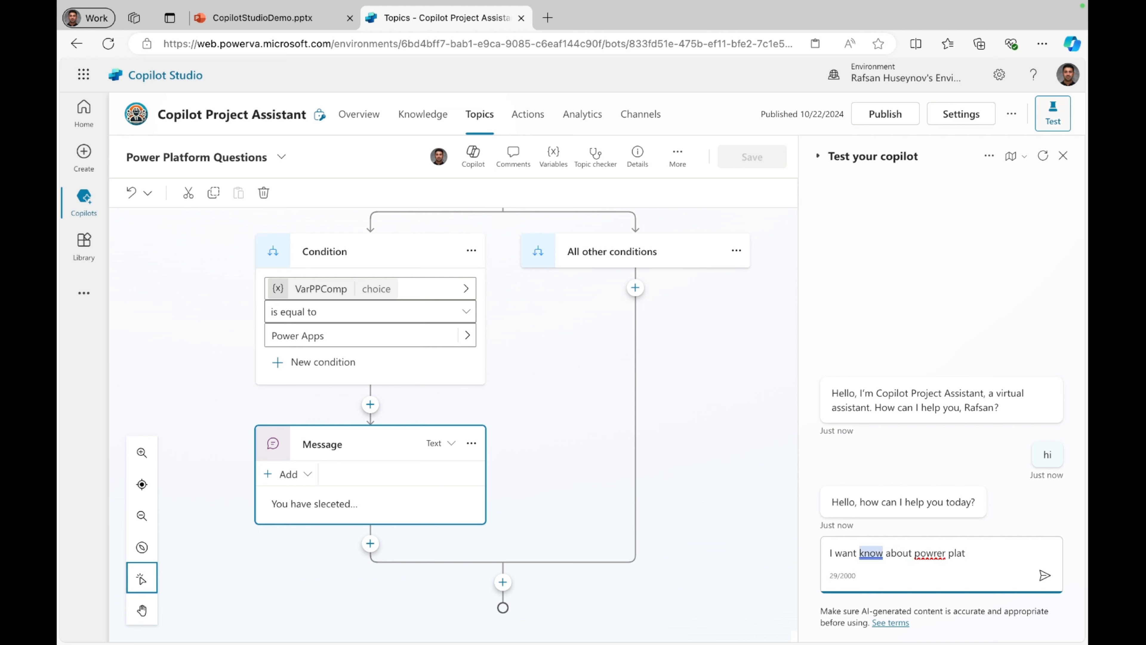
{"action": "type", "text": "form components"}
{"action": "key", "text": "Return"}
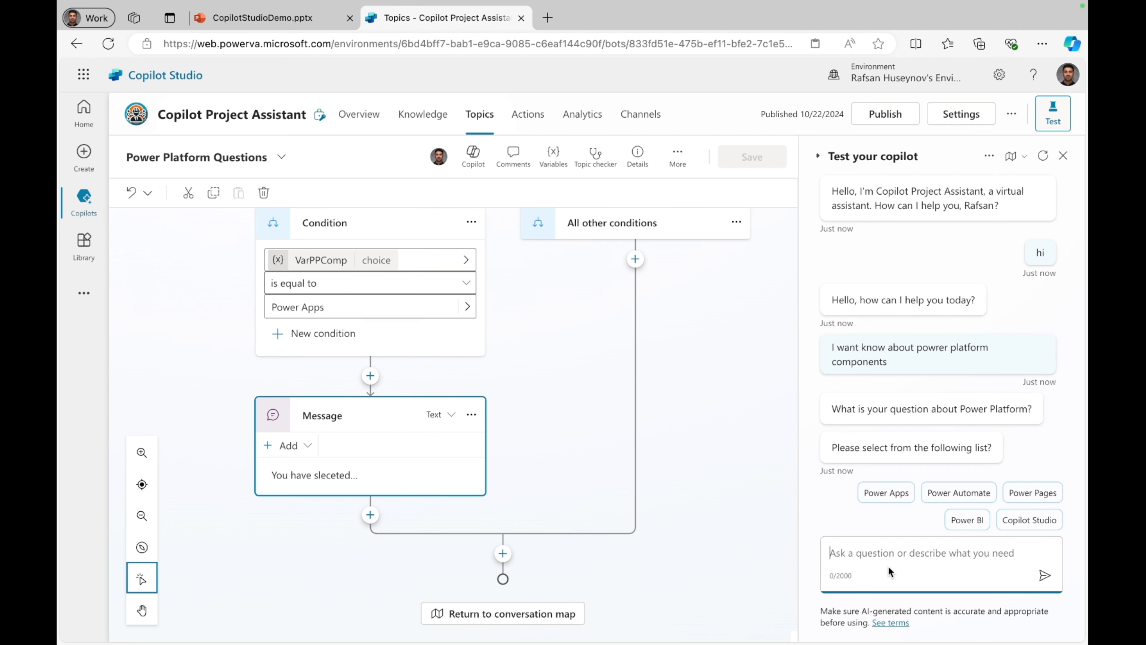
{"action": "left_click", "coordinate": [853, 409]}
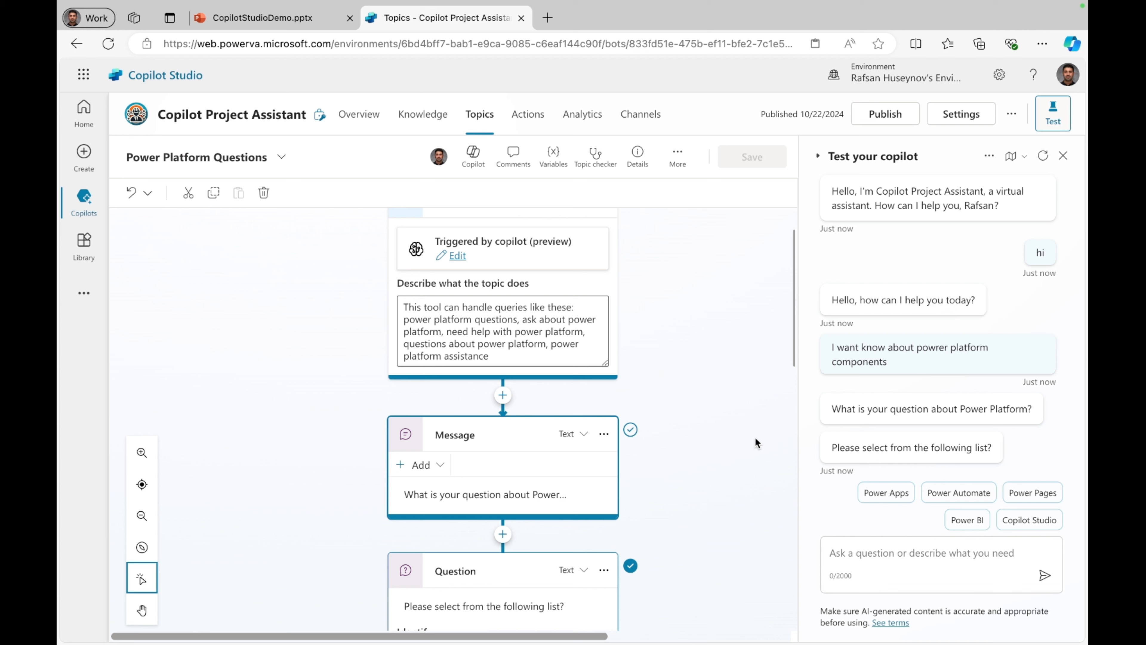
Step: Answer the test chat's component question with Power Apps and trace the reply through the condition and message nodes
{"action": "scroll", "coordinate": [536, 477], "scroll_direction": "down", "scroll_amount": 5}
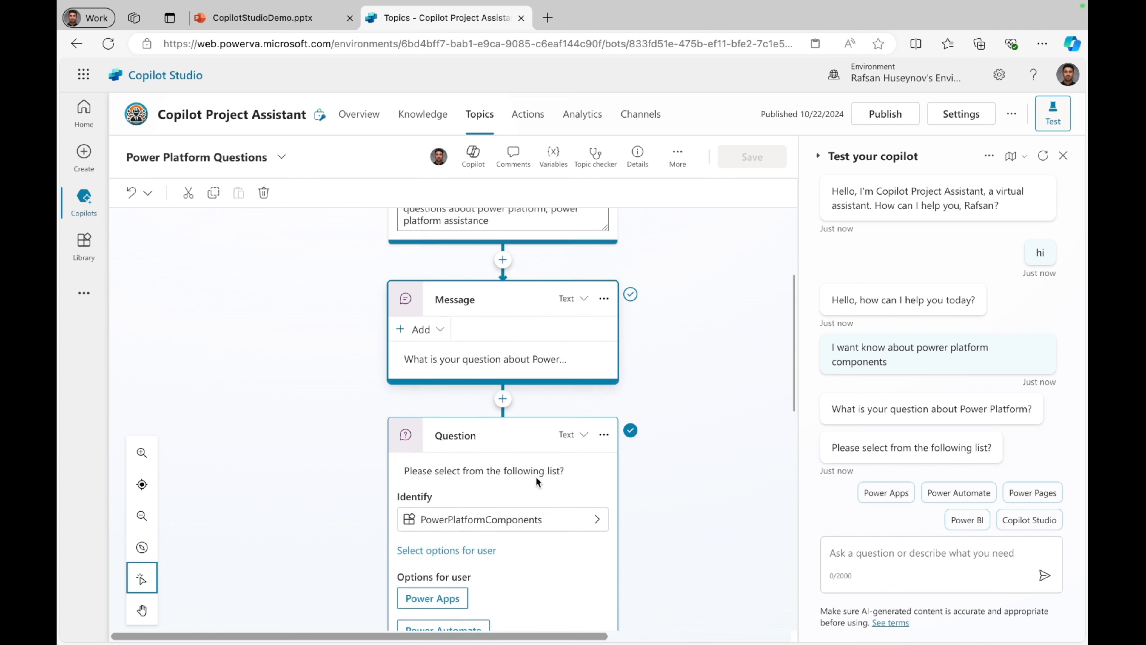
{"action": "scroll", "coordinate": [537, 482], "scroll_direction": "down", "scroll_amount": 7}
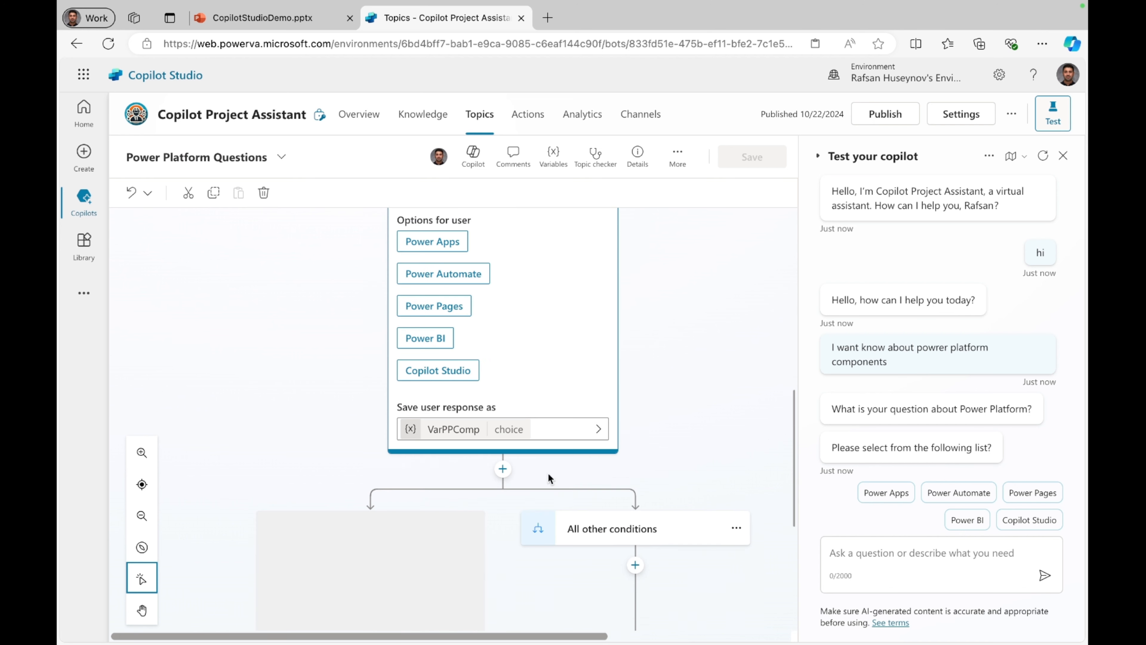
{"action": "left_click", "coordinate": [895, 494]}
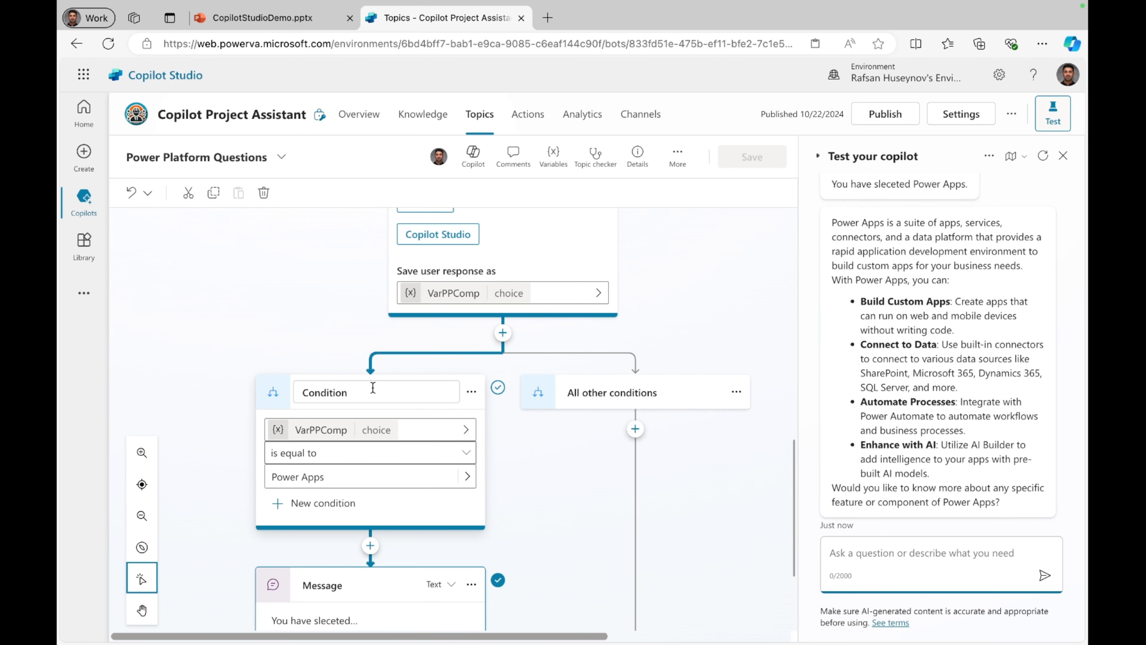
{"action": "scroll", "coordinate": [343, 560], "scroll_direction": "down", "scroll_amount": 3}
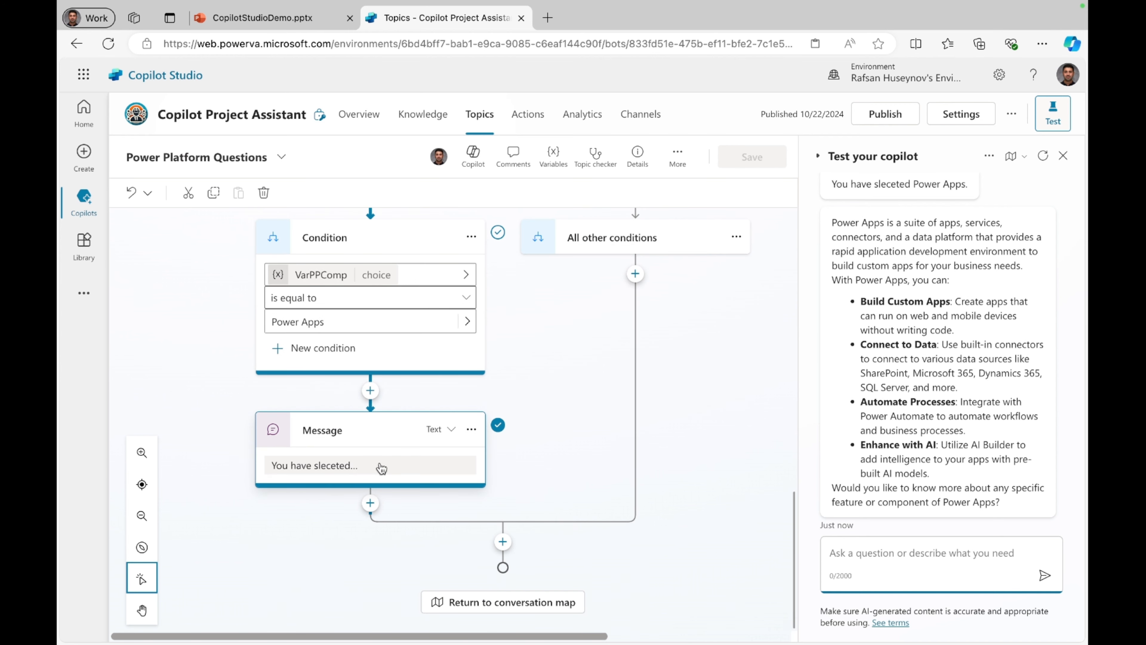
{"action": "left_click", "coordinate": [508, 411]}
{"action": "scroll", "coordinate": [508, 411], "scroll_direction": "up", "scroll_amount": 1}
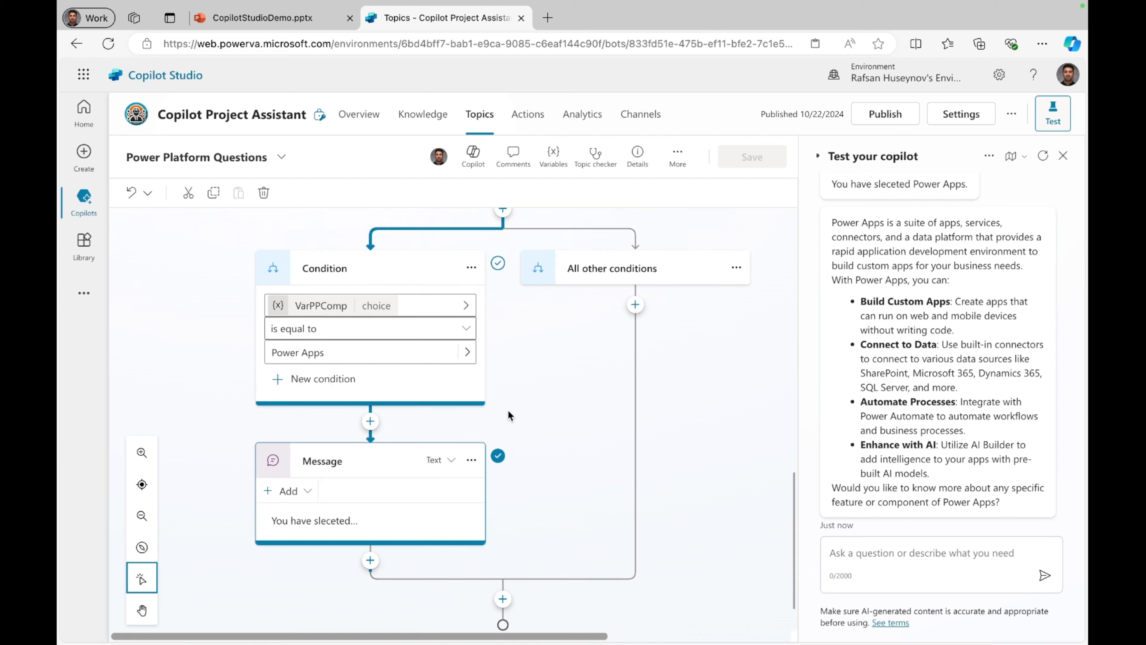
{"action": "scroll", "coordinate": [532, 483], "scroll_direction": "down", "scroll_amount": 1}
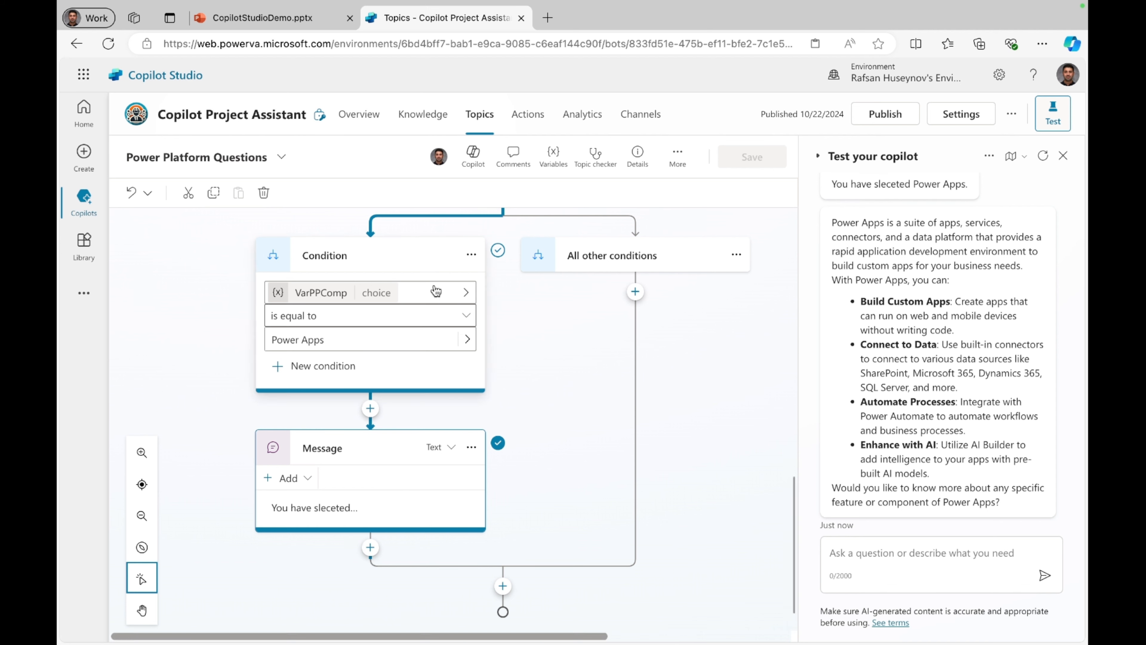
Step: Start a new topic created from a description with Copilot and name it "Power Apps Questions"
{"action": "left_click", "coordinate": [479, 116]}
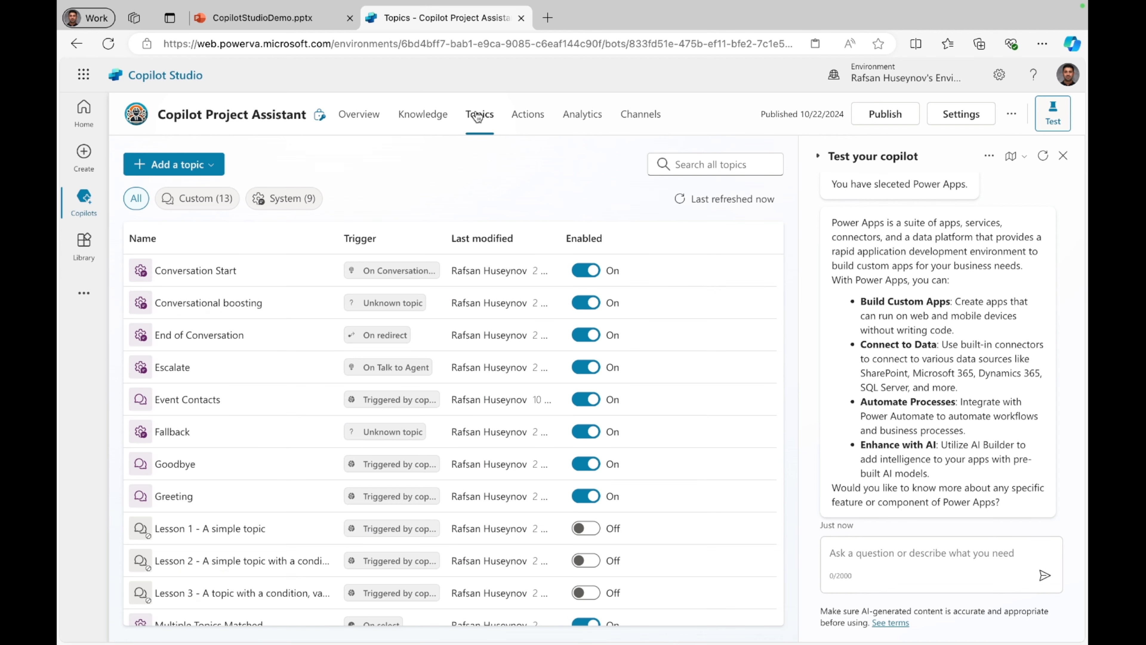
{"action": "left_click", "coordinate": [206, 168]}
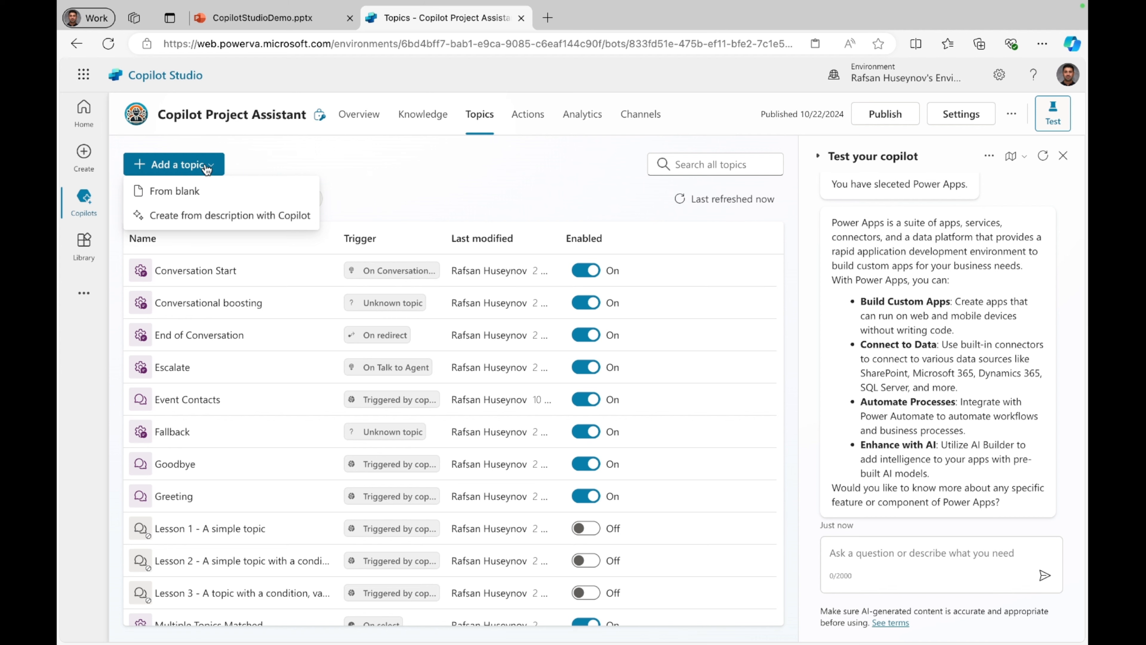
{"action": "left_click", "coordinate": [214, 219]}
{"action": "left_click", "coordinate": [313, 246]}
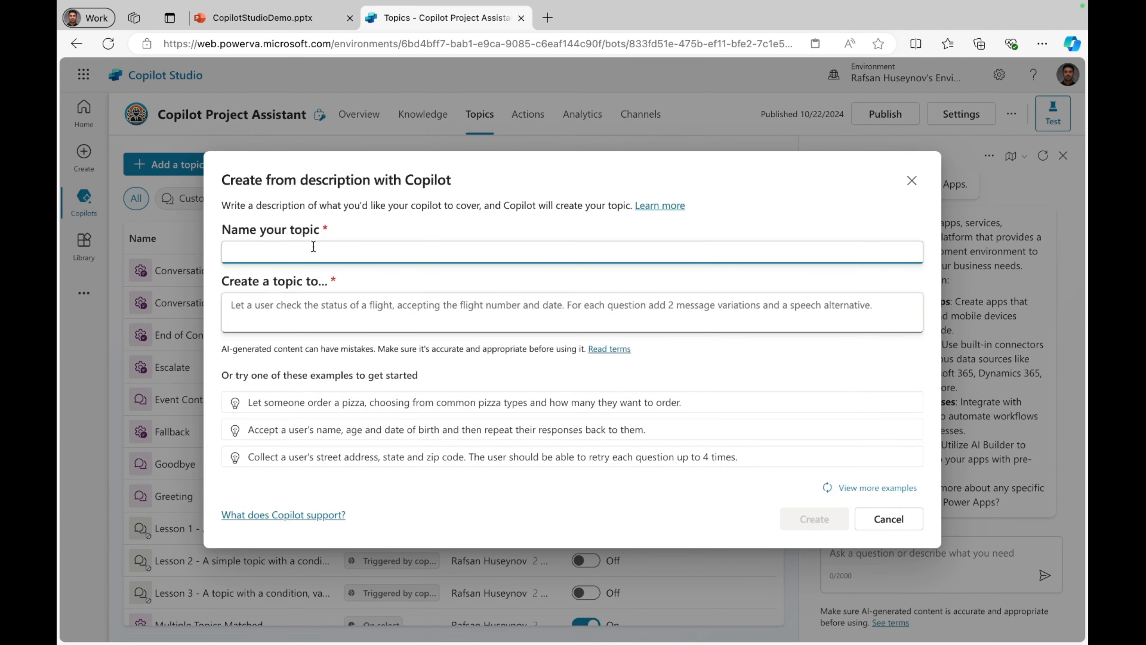
{"action": "type", "text": "Power Apps Questions"}
Step: Describe the topic as "Let users ask questions about Power Apps and give them answers form the knowladge sources", correct "knowladge", and create it
{"action": "key", "text": "Tab"}
{"action": "type", "text": "Let users ask questions about Power Apps and give them answers form the knowladge sources"}
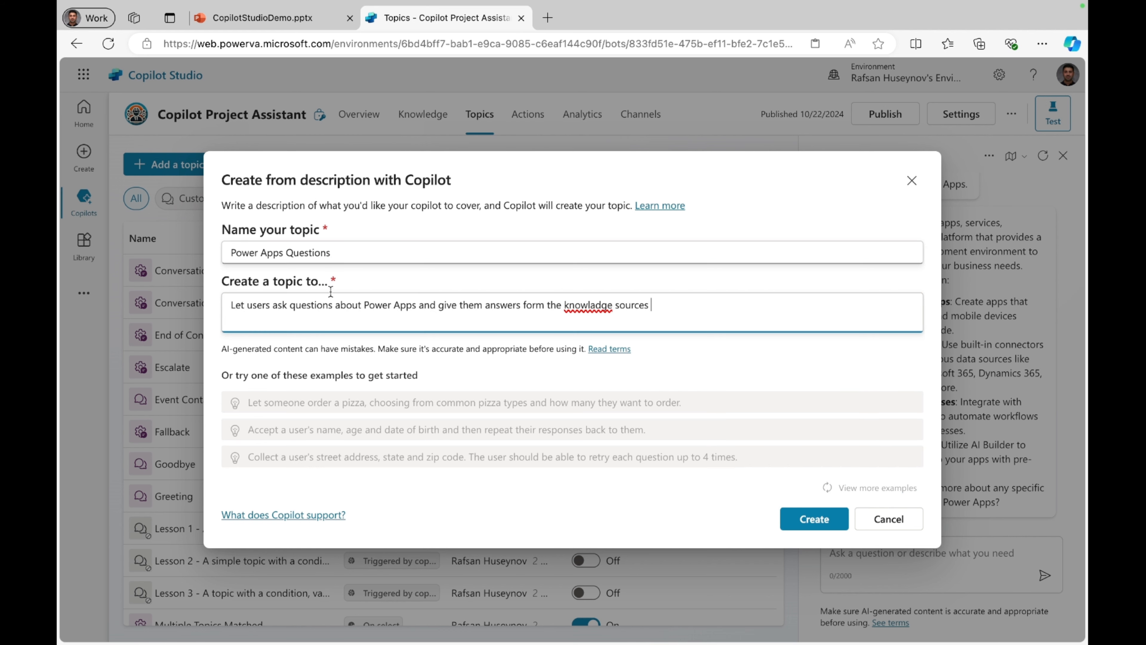
{"action": "right_click", "coordinate": [586, 304]}
{"action": "left_click", "coordinate": [623, 321]}
{"action": "left_click", "coordinate": [812, 520]}
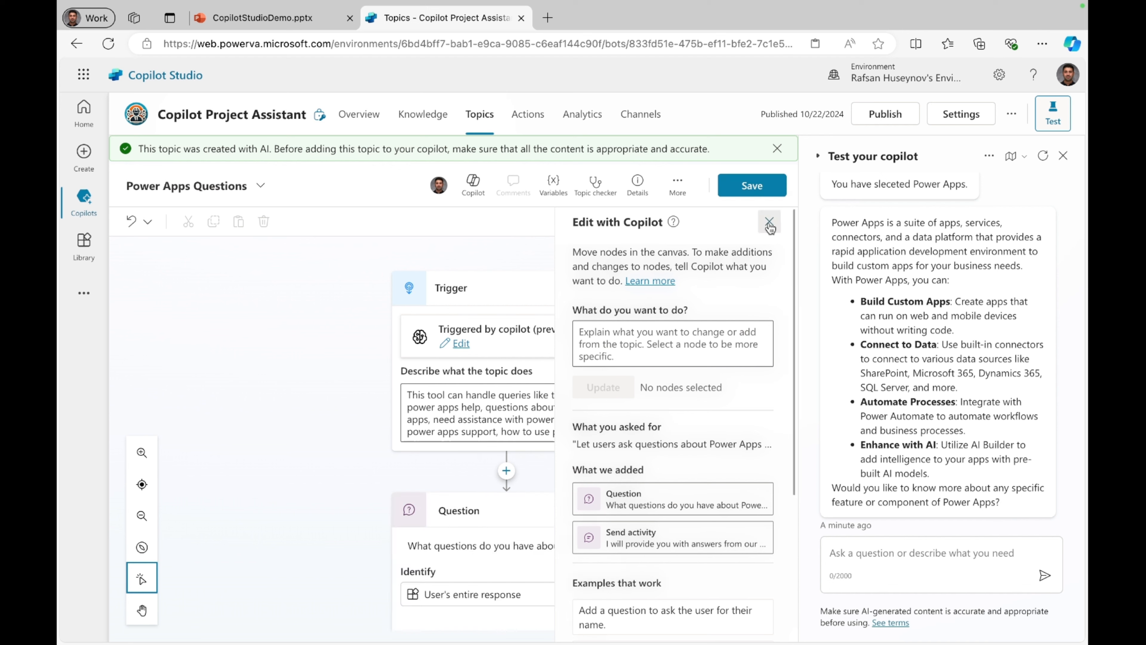
Step: Close the Copilot editing pane, delete the generated question node from the Power Apps Questions topic, and save the topic
{"action": "left_click", "coordinate": [769, 221]}
{"action": "scroll", "coordinate": [514, 407], "scroll_direction": "down", "scroll_amount": 2}
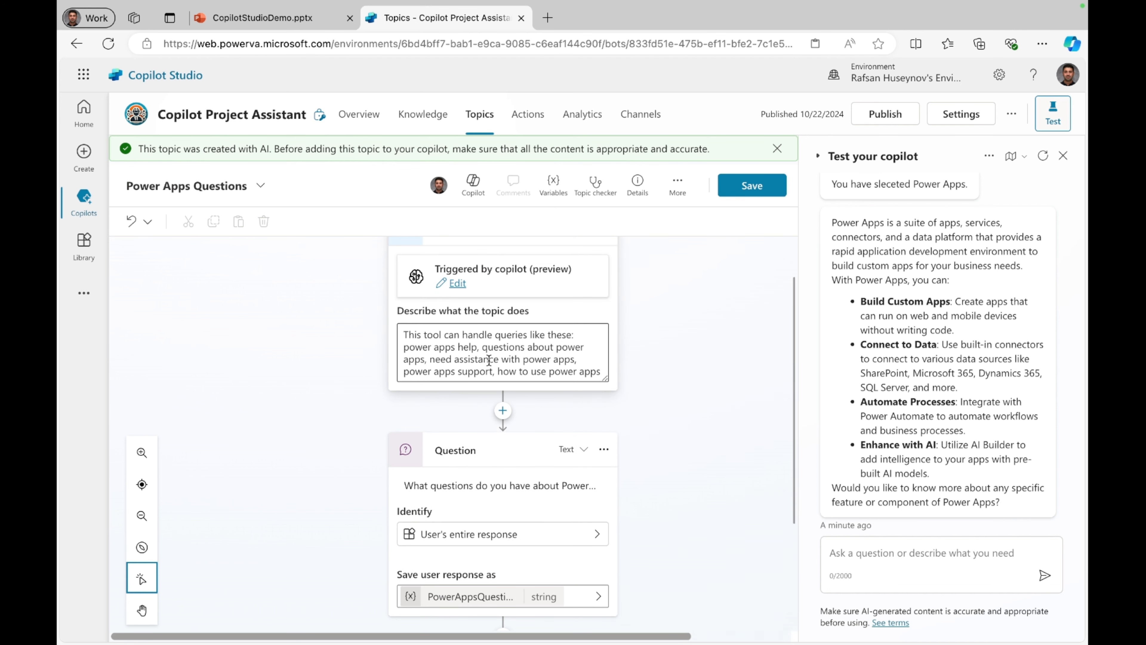
{"action": "scroll", "coordinate": [537, 379], "scroll_direction": "down", "scroll_amount": 1}
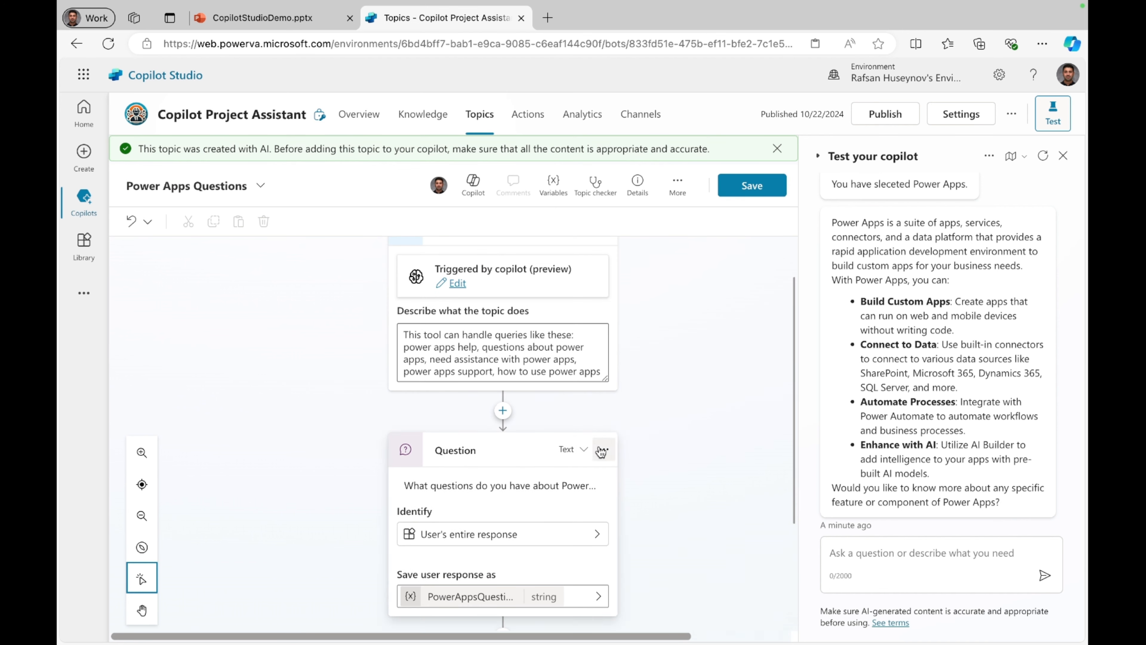
{"action": "left_click", "coordinate": [604, 437]}
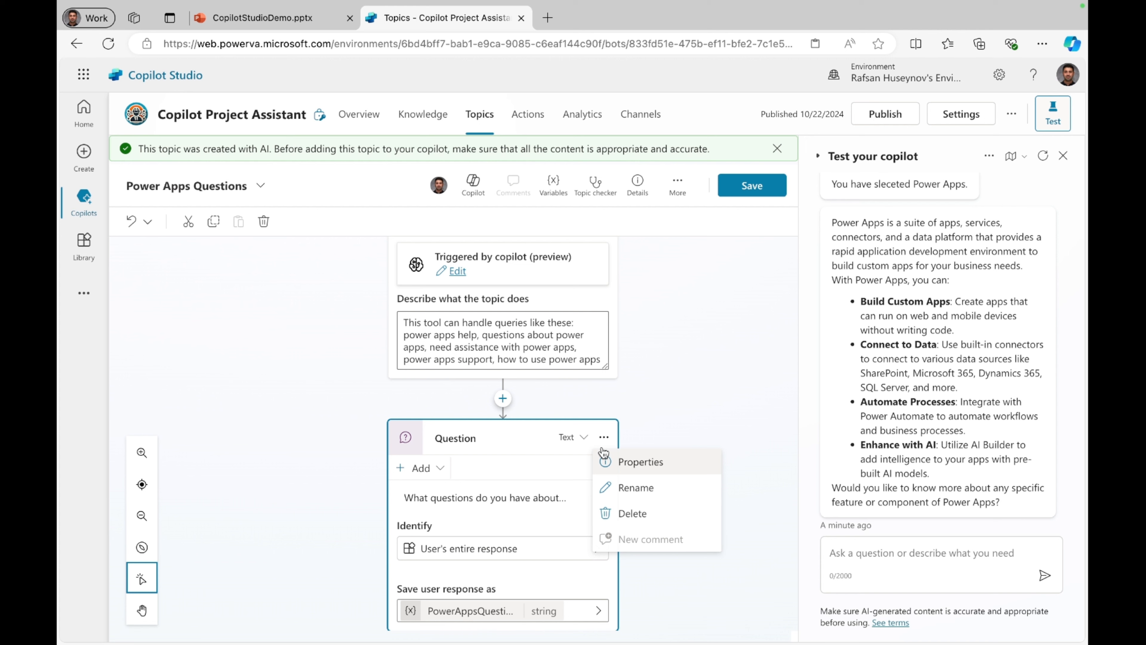
{"action": "left_click", "coordinate": [628, 509]}
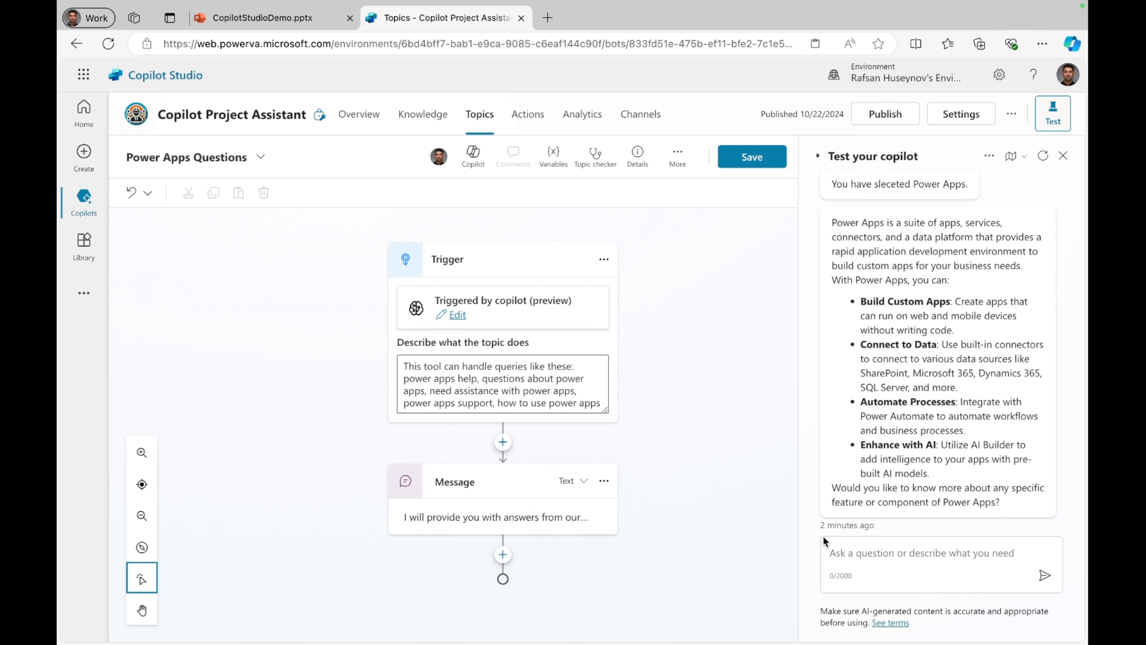
{"action": "left_click", "coordinate": [748, 158]}
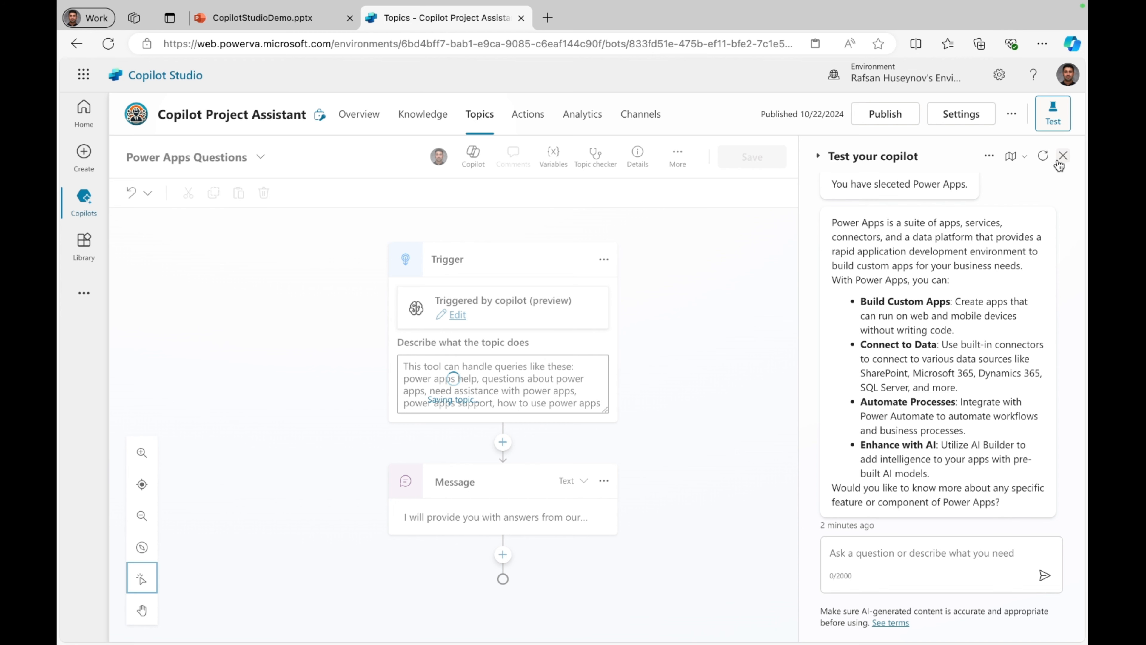
Step: Restart the test conversation with the copilot and greet it with "hi"
{"action": "left_click", "coordinate": [1044, 156]}
{"action": "type", "text": "hi"}
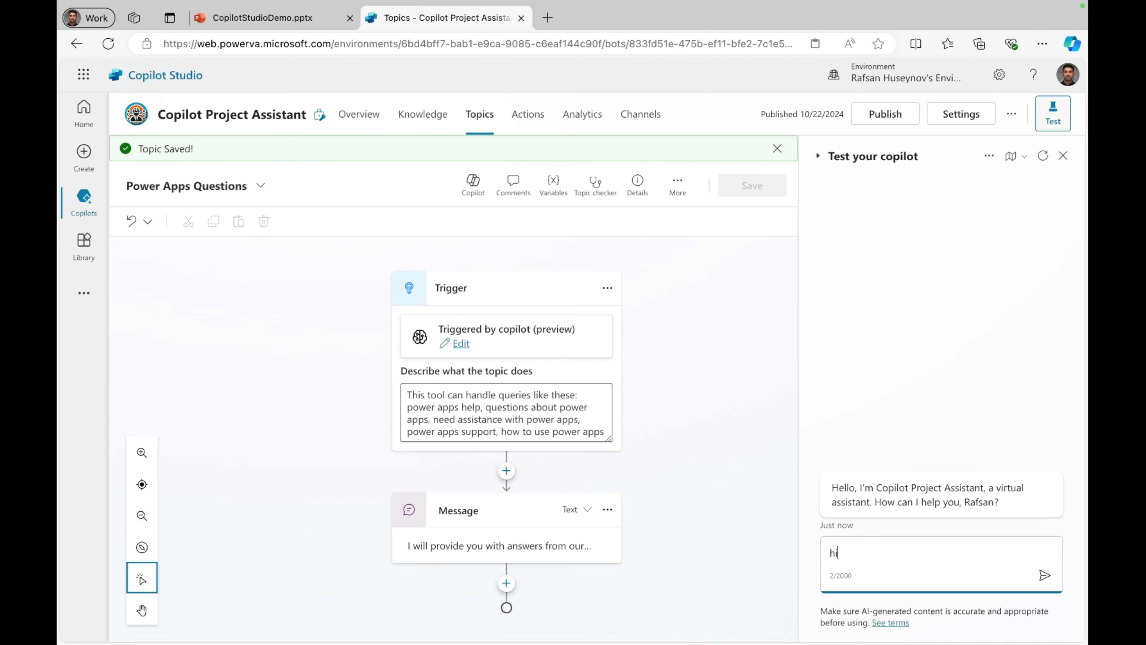
{"action": "key", "text": "Return"}
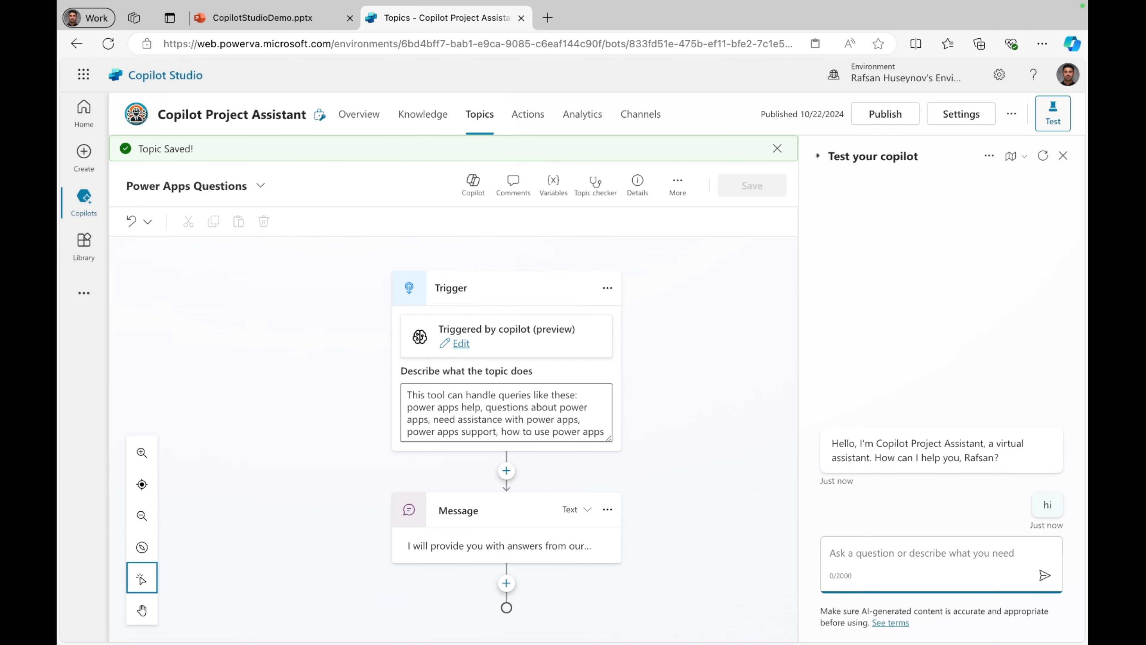
Step: Send the test message "i have a power platform question" to the copilot
{"action": "type", "text": "i hav"}
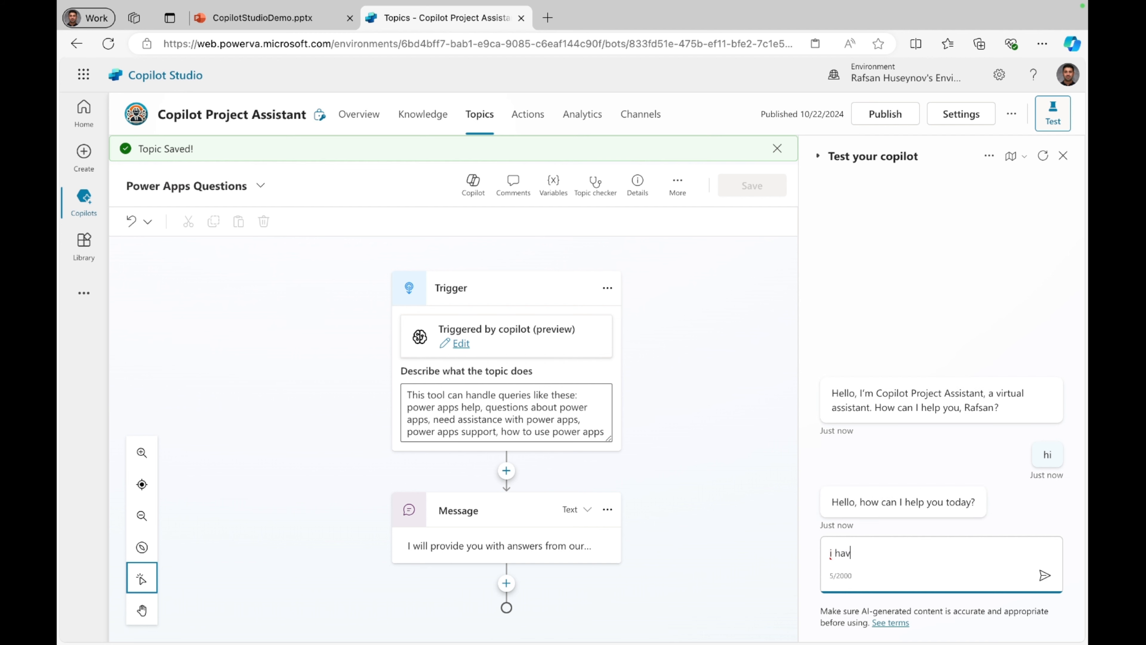
{"action": "type", "text": "e a power "}
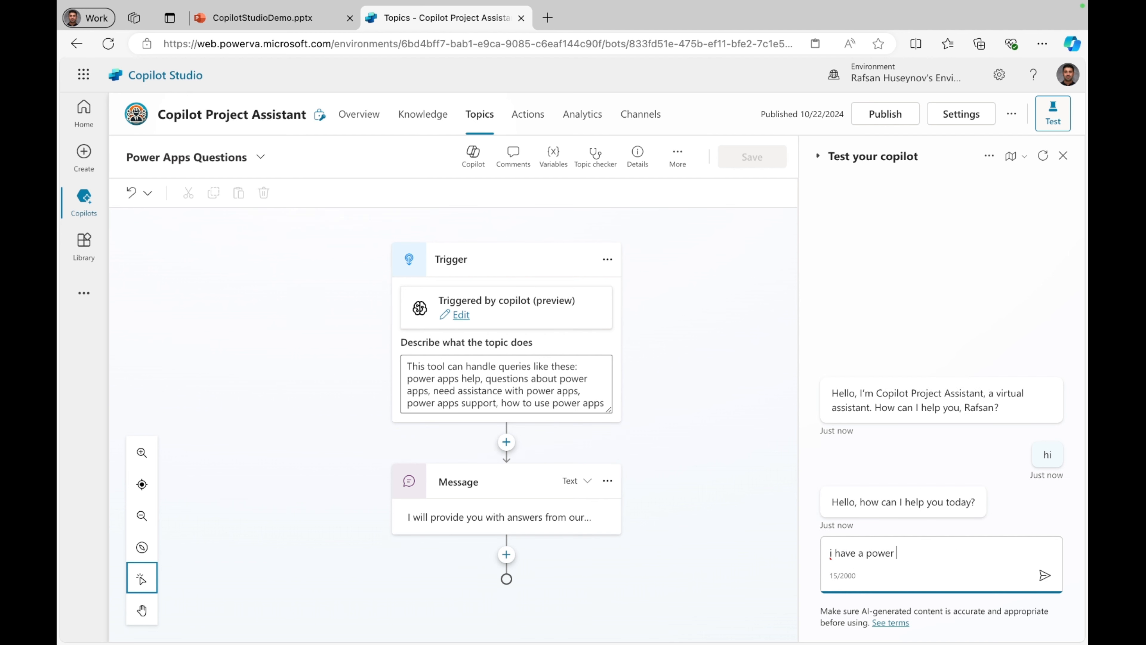
{"action": "type", "text": "platform question"}
{"action": "key", "text": "Return"}
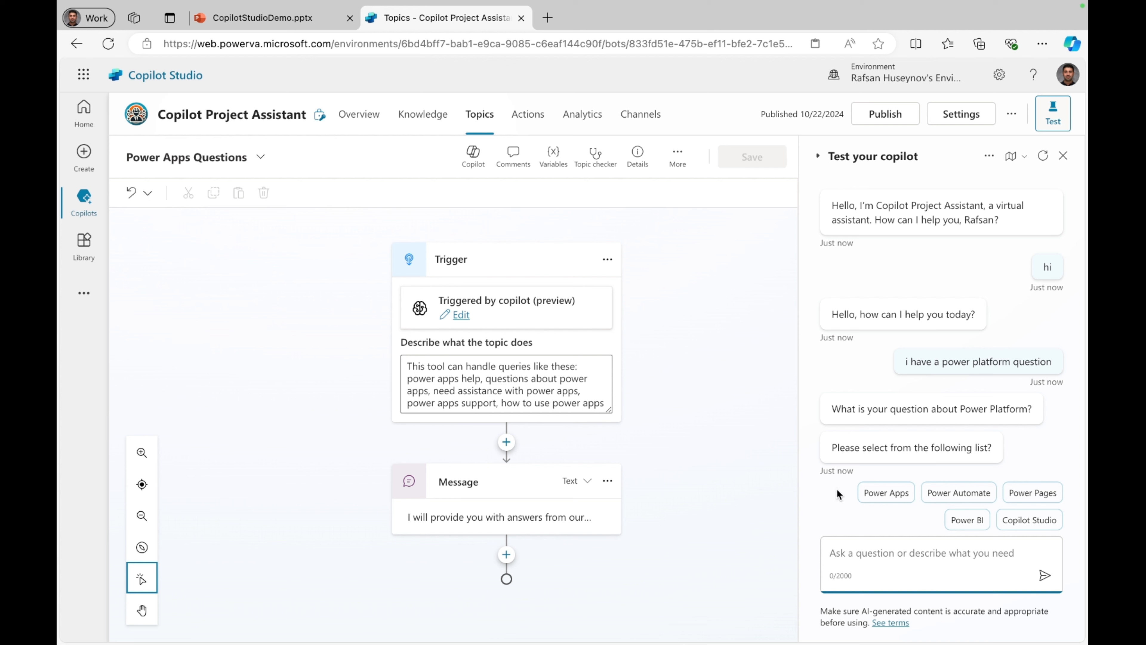
Step: Choose Power Apps in the test chat and locate the node behind "I will provide you with answers from our knowledge sources."
{"action": "left_click", "coordinate": [886, 496]}
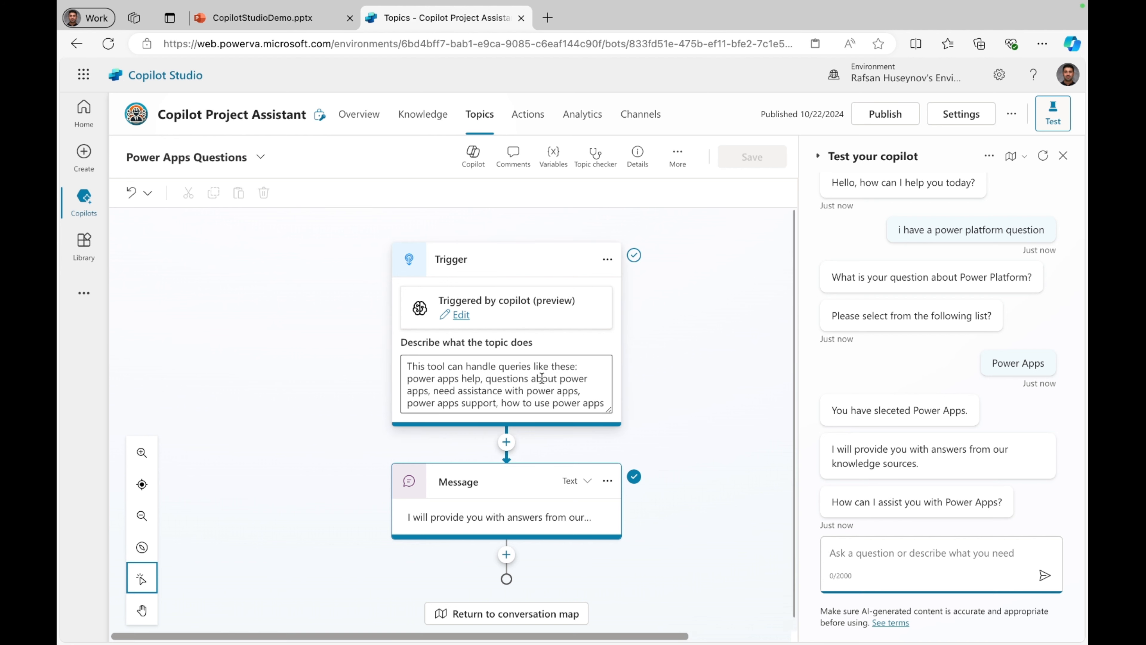
{"action": "scroll", "coordinate": [541, 377], "scroll_direction": "down", "scroll_amount": 1}
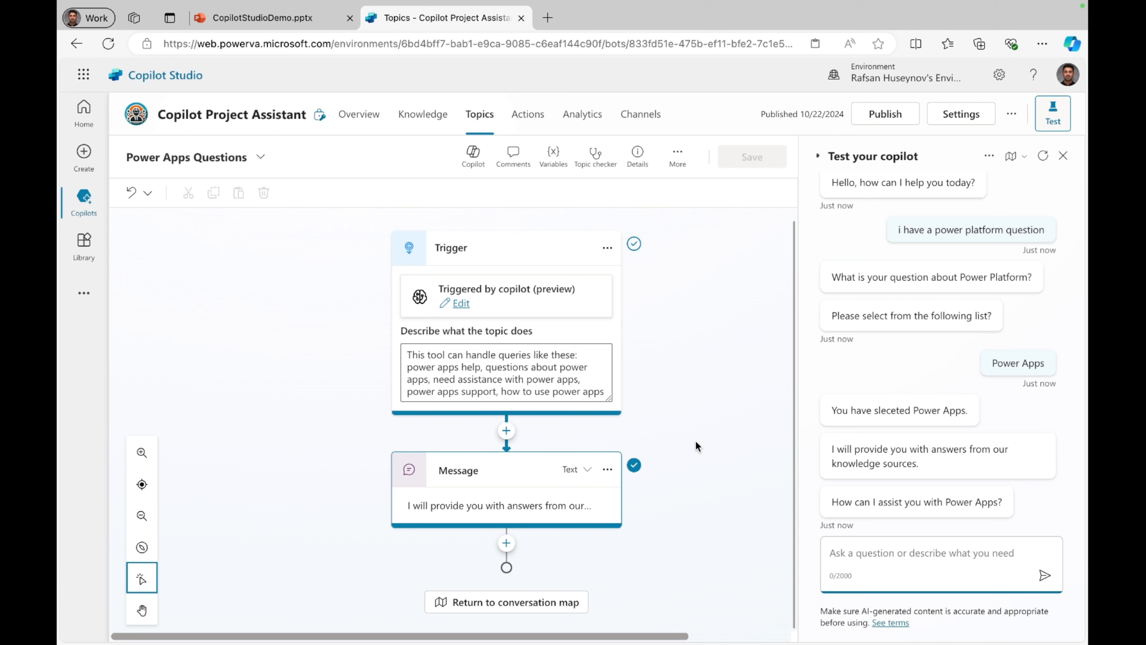
{"action": "left_click", "coordinate": [503, 506]}
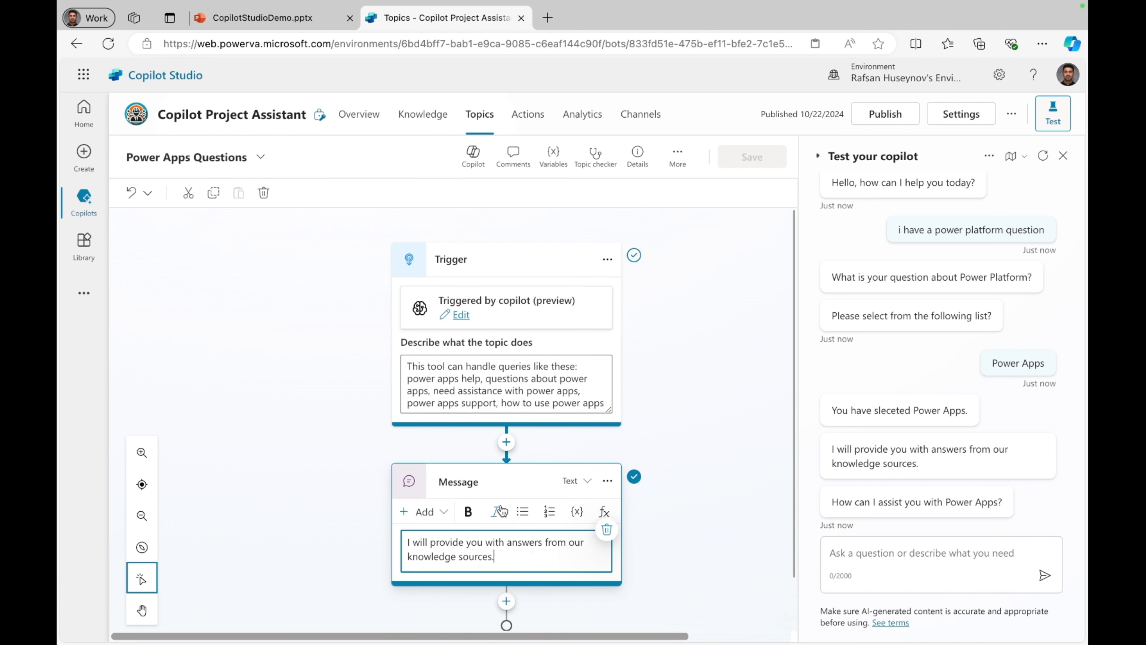
{"action": "scroll", "coordinate": [601, 512], "scroll_direction": "down", "scroll_amount": 1}
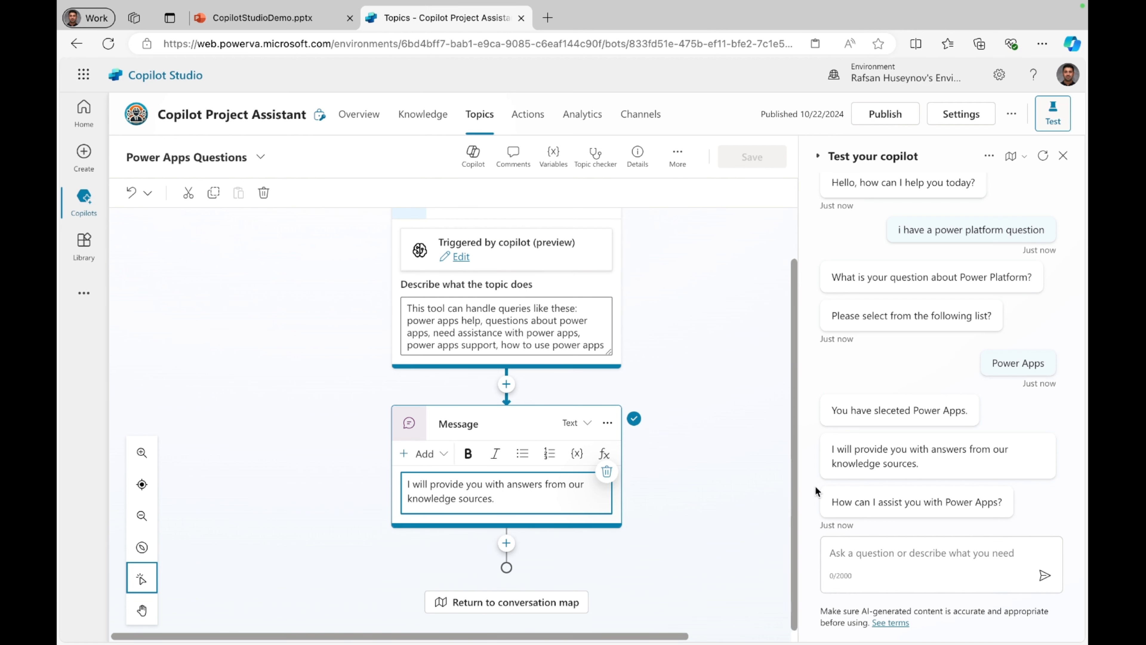
{"action": "left_click", "coordinate": [910, 455]}
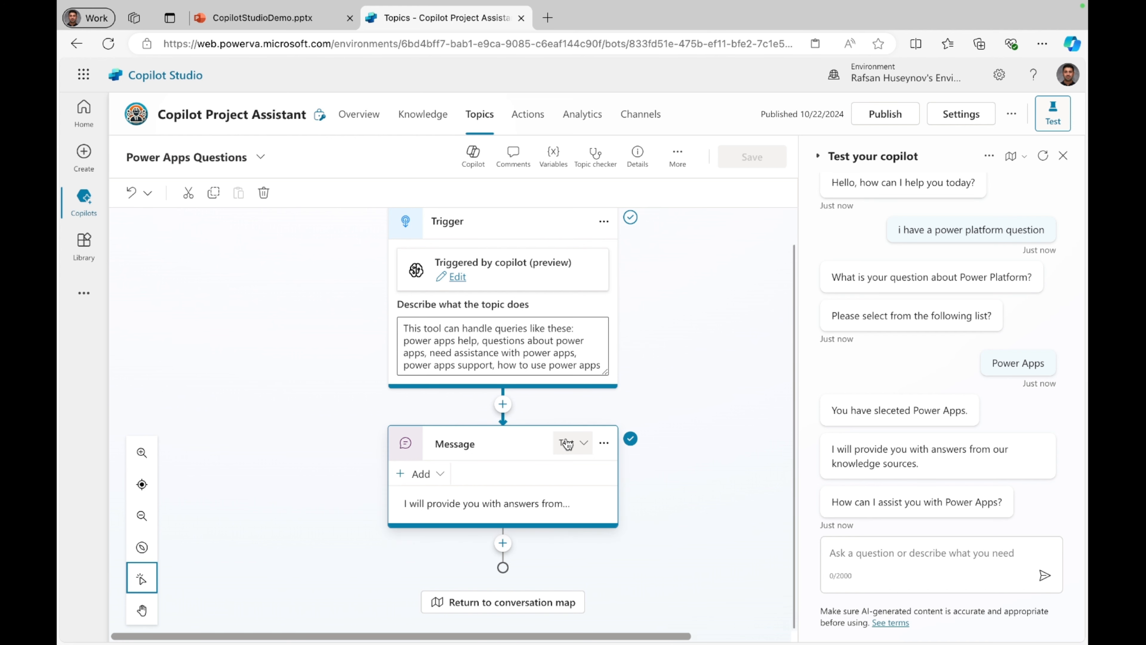
{"action": "scroll", "coordinate": [377, 344], "scroll_direction": "up", "scroll_amount": 1}
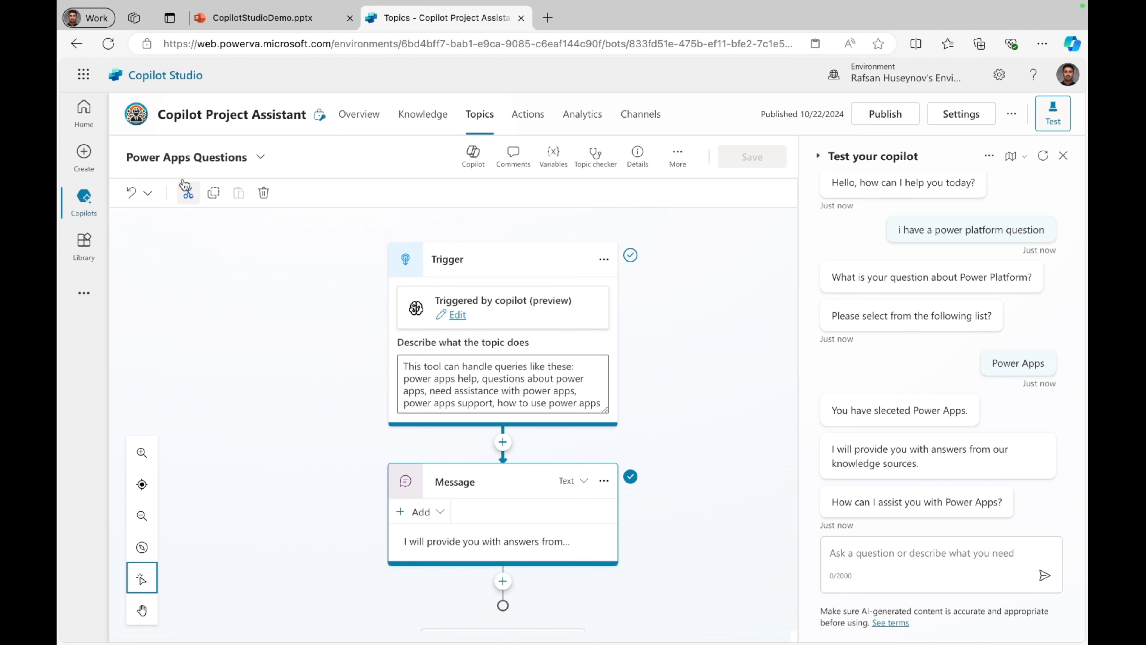
Step: Add a question node below the message node with the text "What is your Power Apps question?"
{"action": "scroll", "coordinate": [488, 458], "scroll_direction": "down", "scroll_amount": 1}
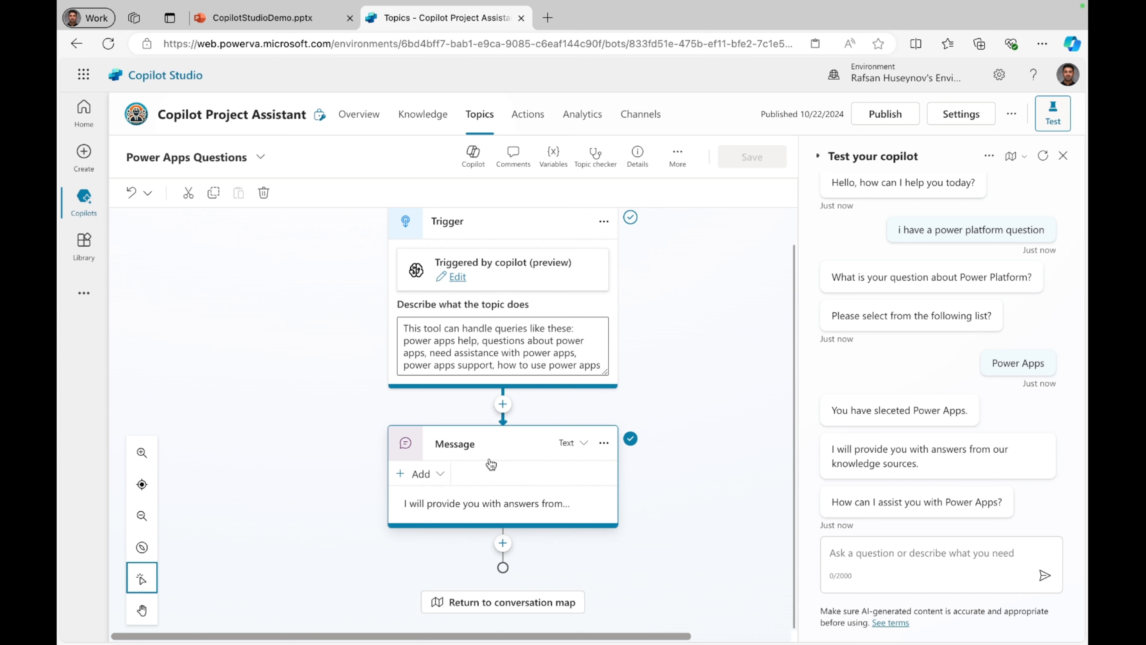
{"action": "left_click", "coordinate": [502, 546]}
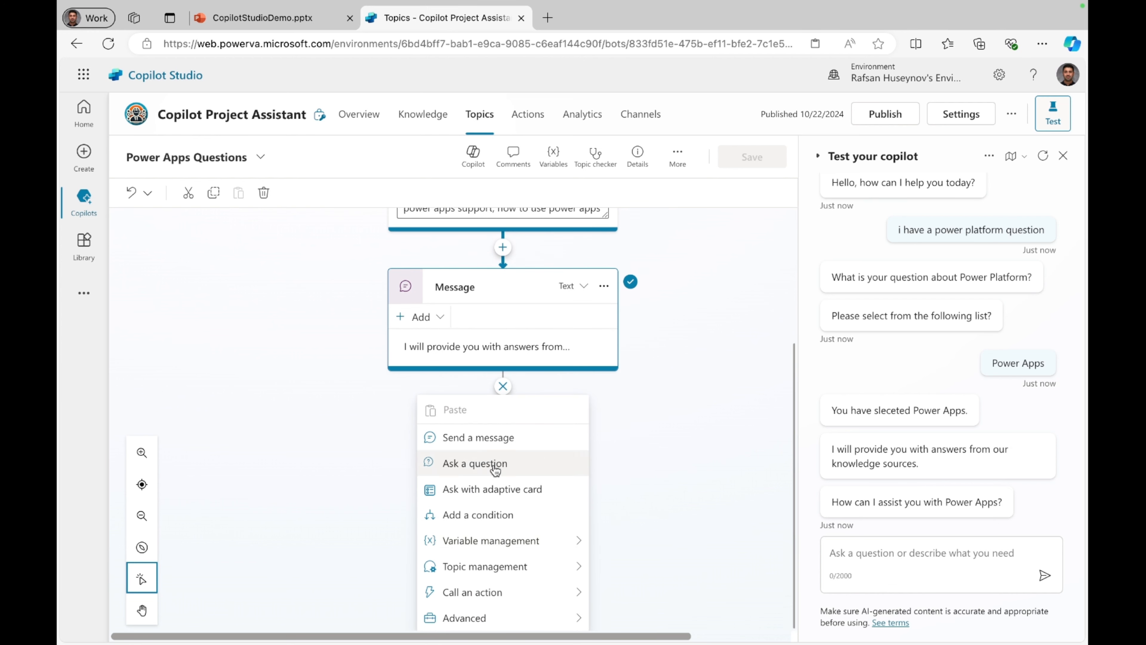
{"action": "left_click", "coordinate": [494, 467]}
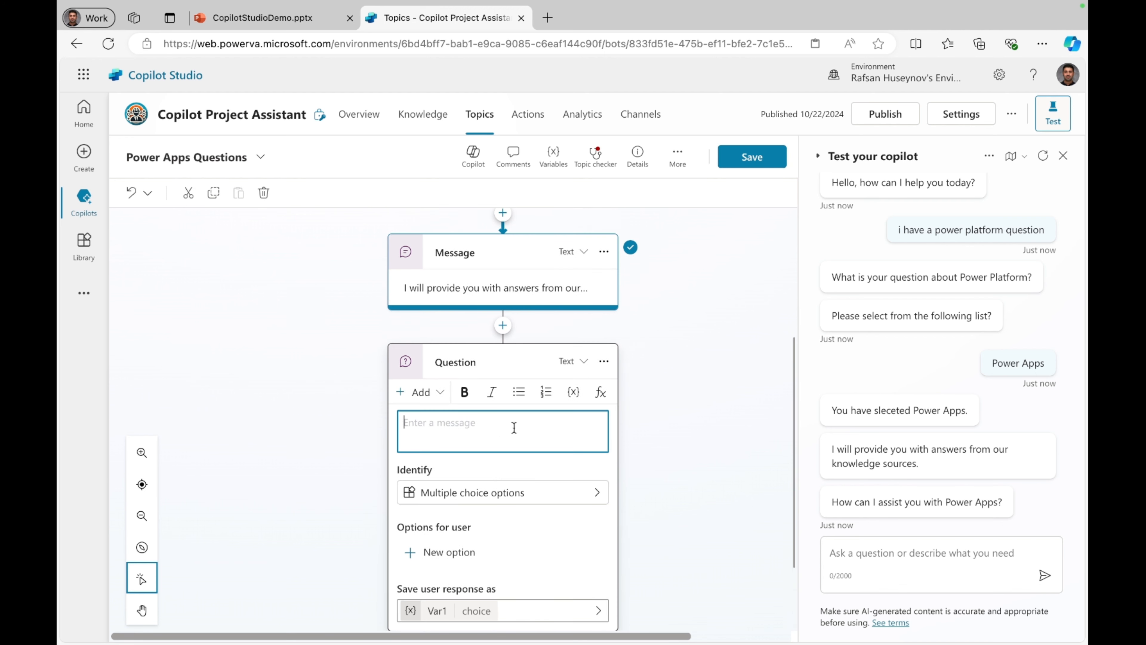
{"action": "scroll", "coordinate": [514, 427], "scroll_direction": "down", "scroll_amount": 2}
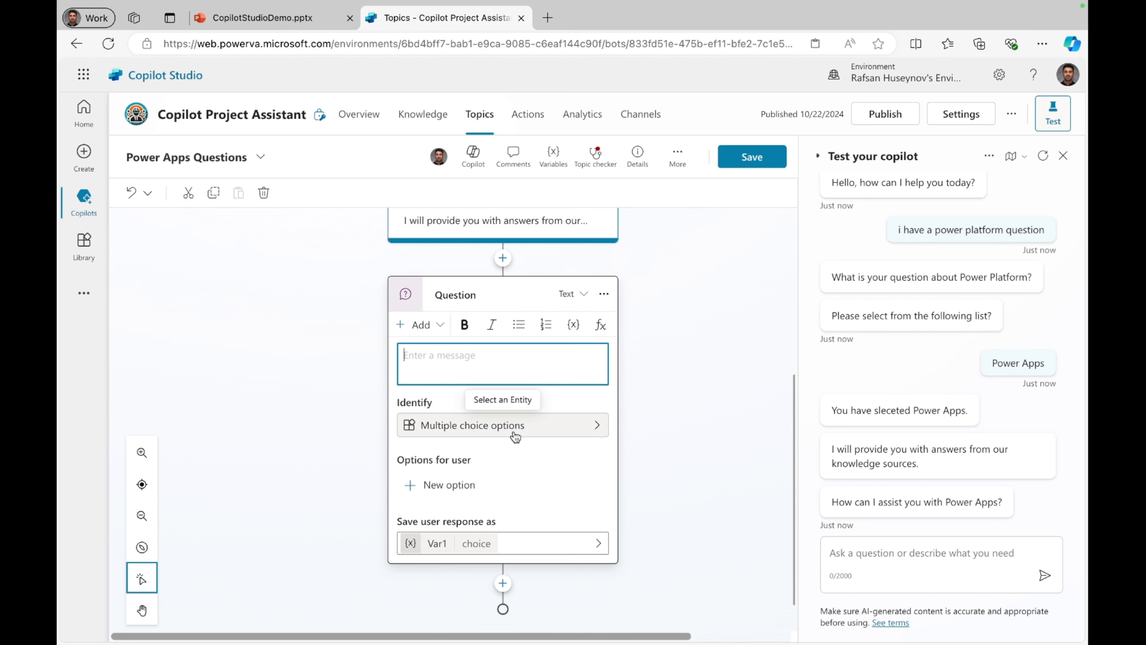
{"action": "type", "text": "What is your Power App"}
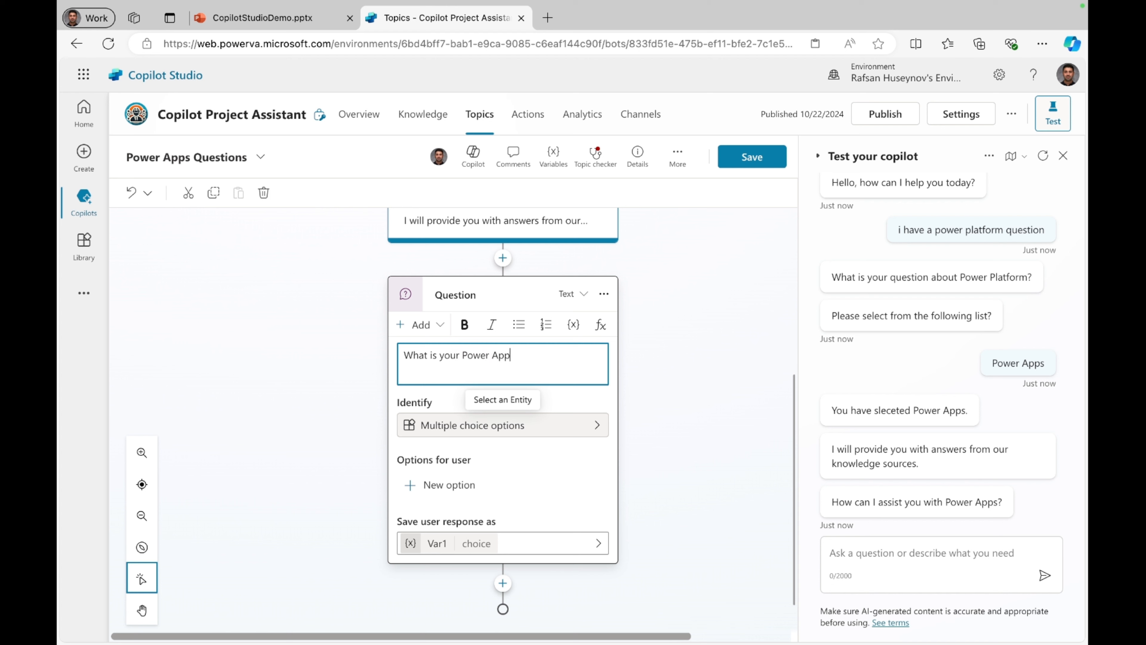
{"action": "type", "text": "s question?"}
Step: Set the Power Apps question node to identify the user's entire response
{"action": "left_click", "coordinate": [485, 428]}
{"action": "left_click", "coordinate": [486, 405]}
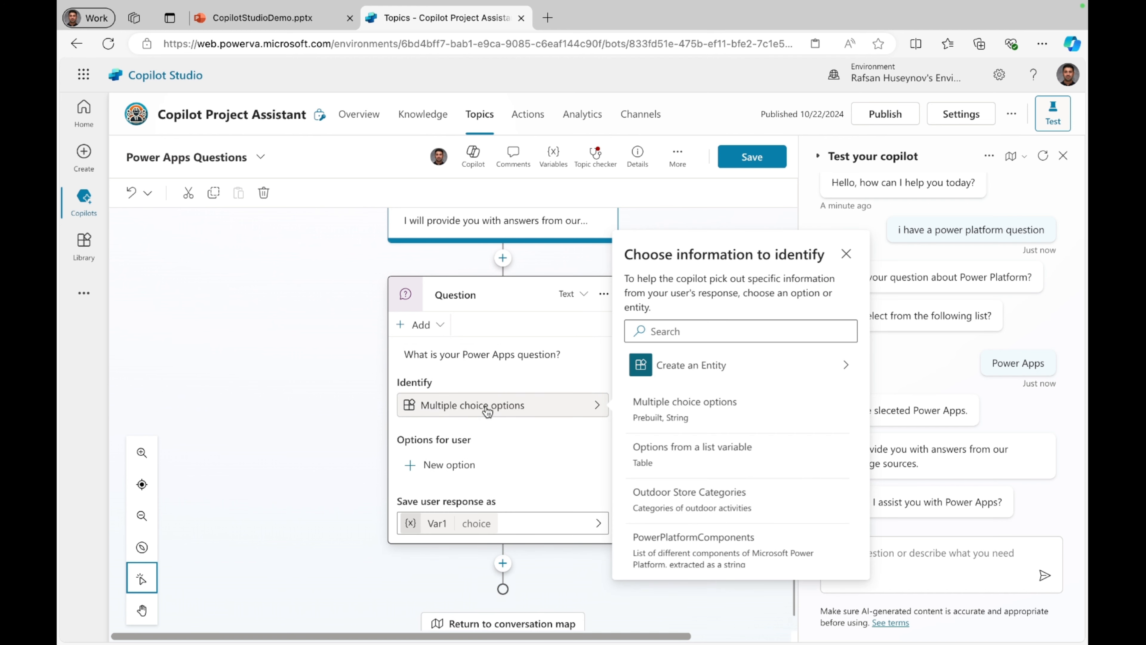
{"action": "left_click", "coordinate": [740, 331]}
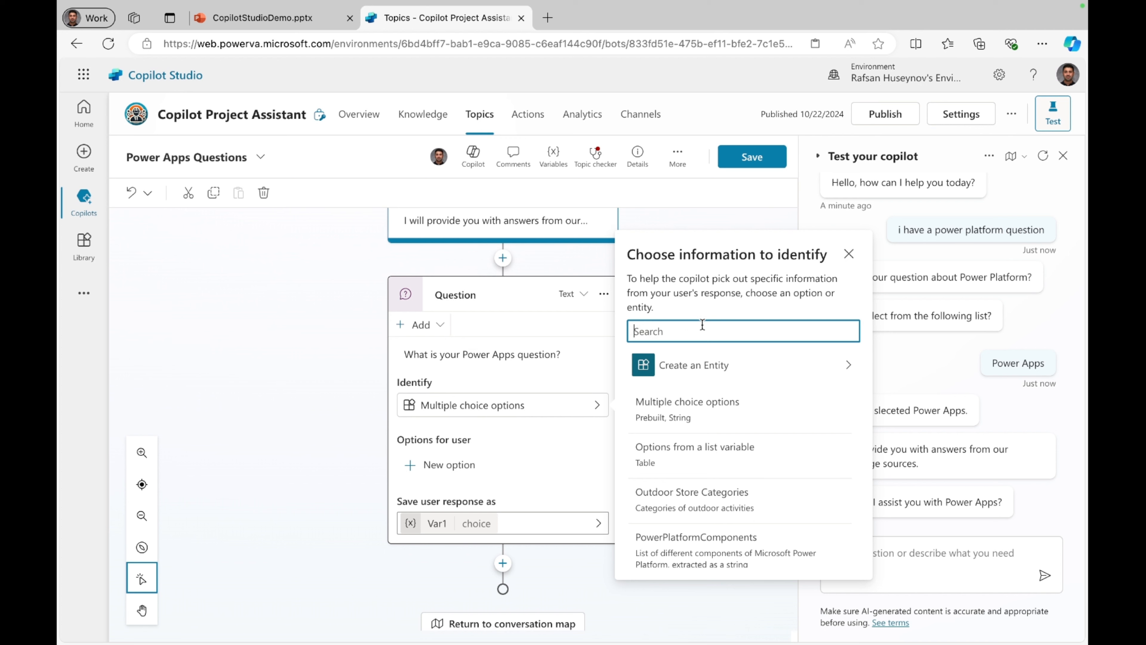
{"action": "type", "text": "User"}
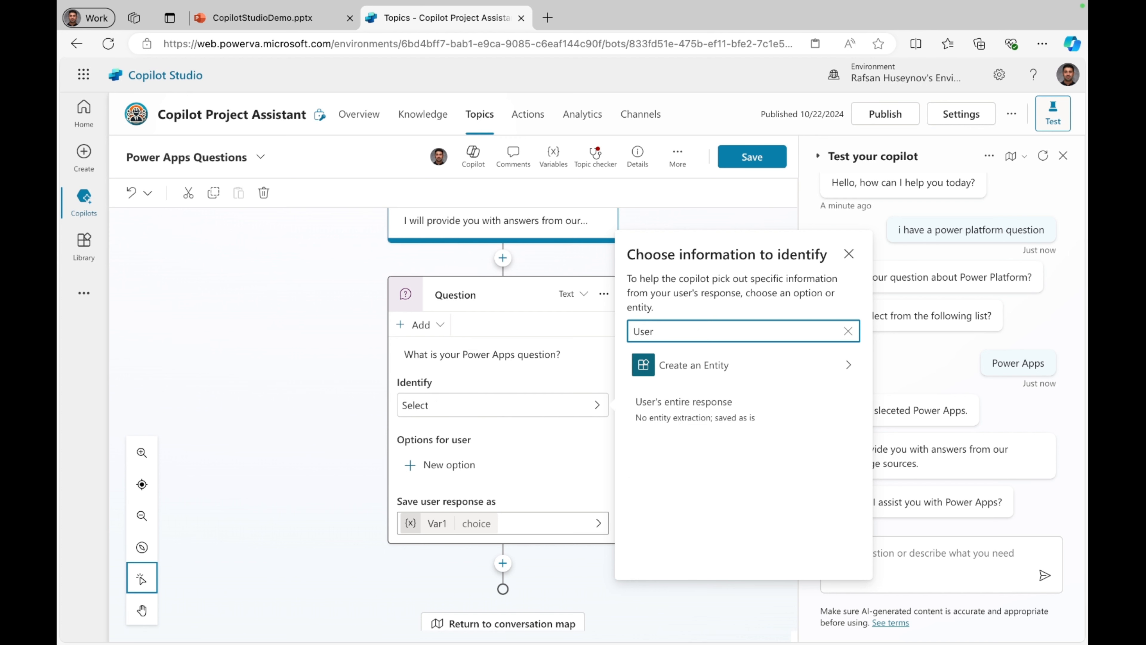
{"action": "left_click", "coordinate": [722, 409]}
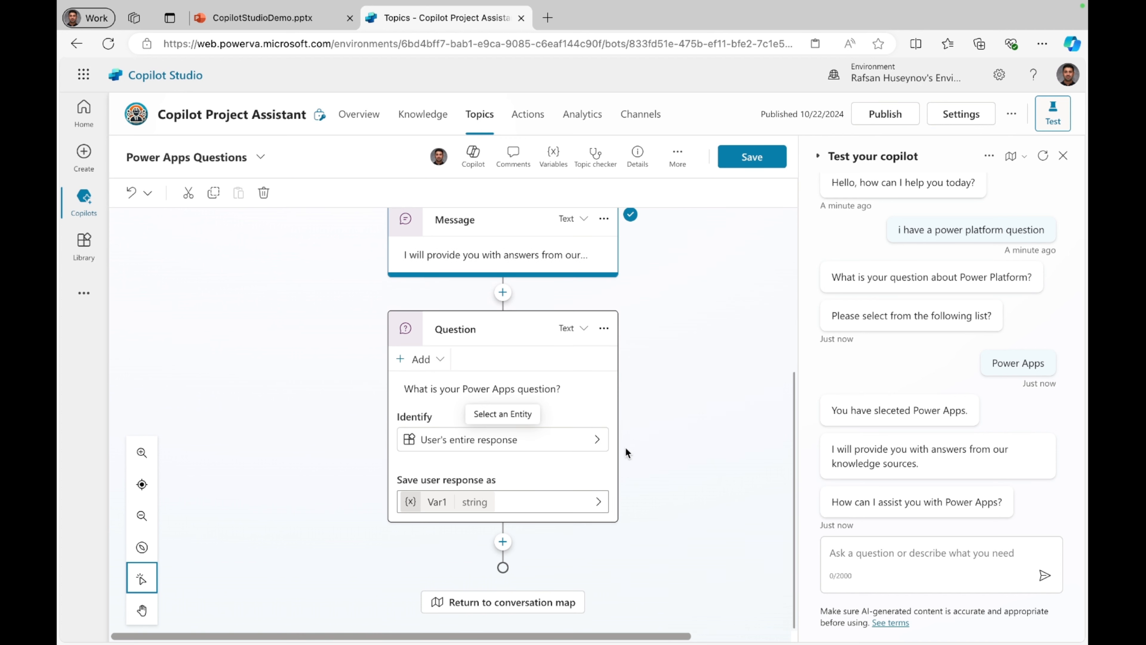
Step: Rename the question's response variable VarUserInput, allow it to receive values from other topics, and save the topic
{"action": "left_click", "coordinate": [438, 501]}
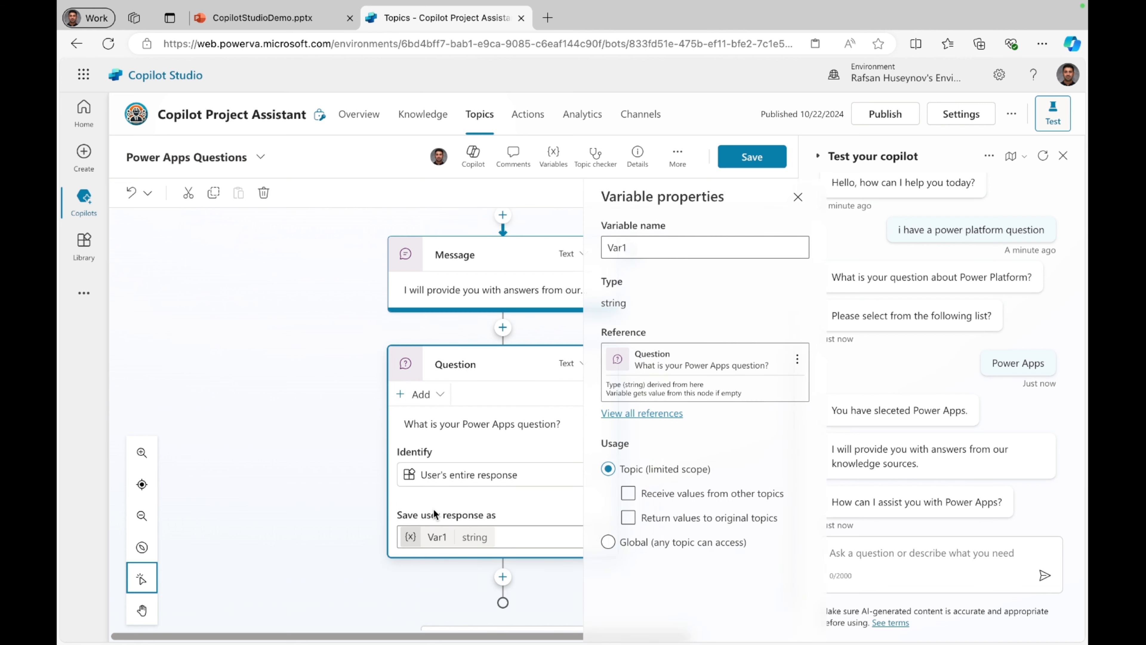
{"action": "left_click", "coordinate": [619, 252]}
{"action": "key", "text": "BackSpace"}
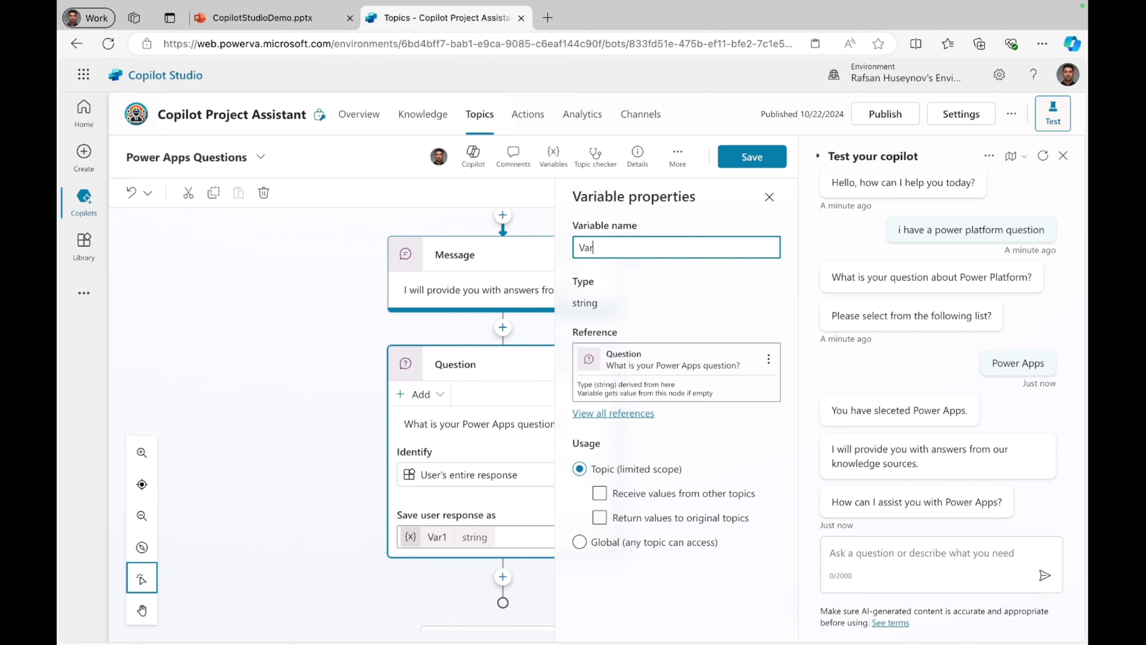
{"action": "type", "text": "UserInput"}
{"action": "left_click", "coordinate": [604, 488]}
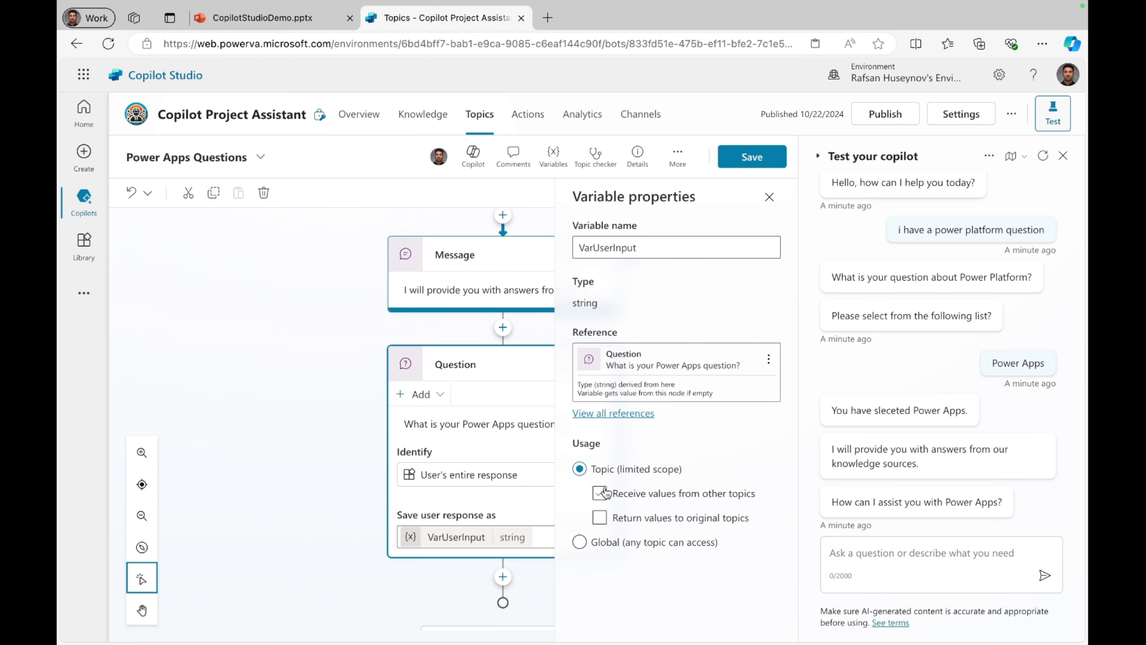
{"action": "left_click", "coordinate": [600, 492]}
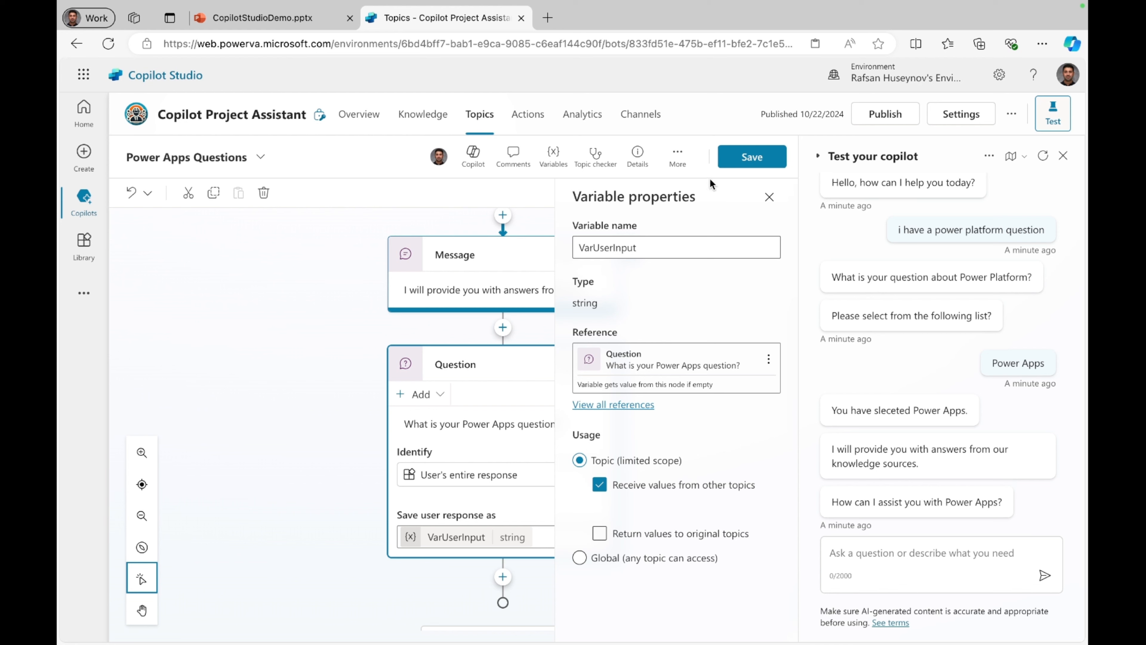
{"action": "left_click", "coordinate": [744, 156]}
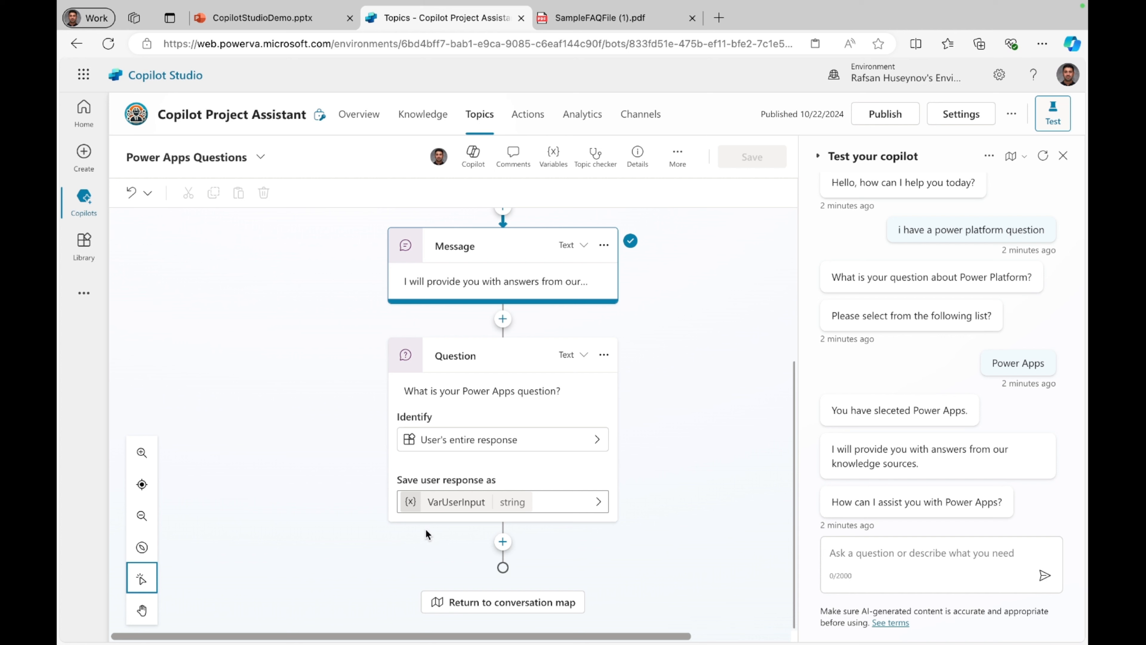
Step: Add a generative answers node below the question and use VarUserInput as its input
{"action": "left_click", "coordinate": [503, 543]}
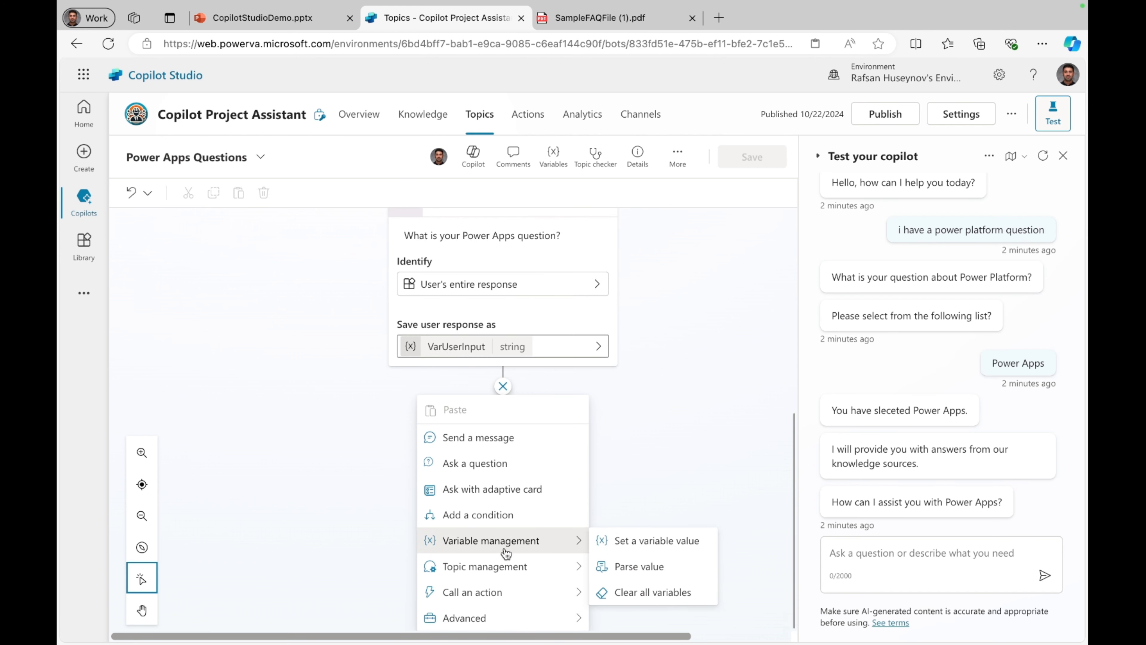
{"action": "mouse_move", "coordinate": [545, 622]}
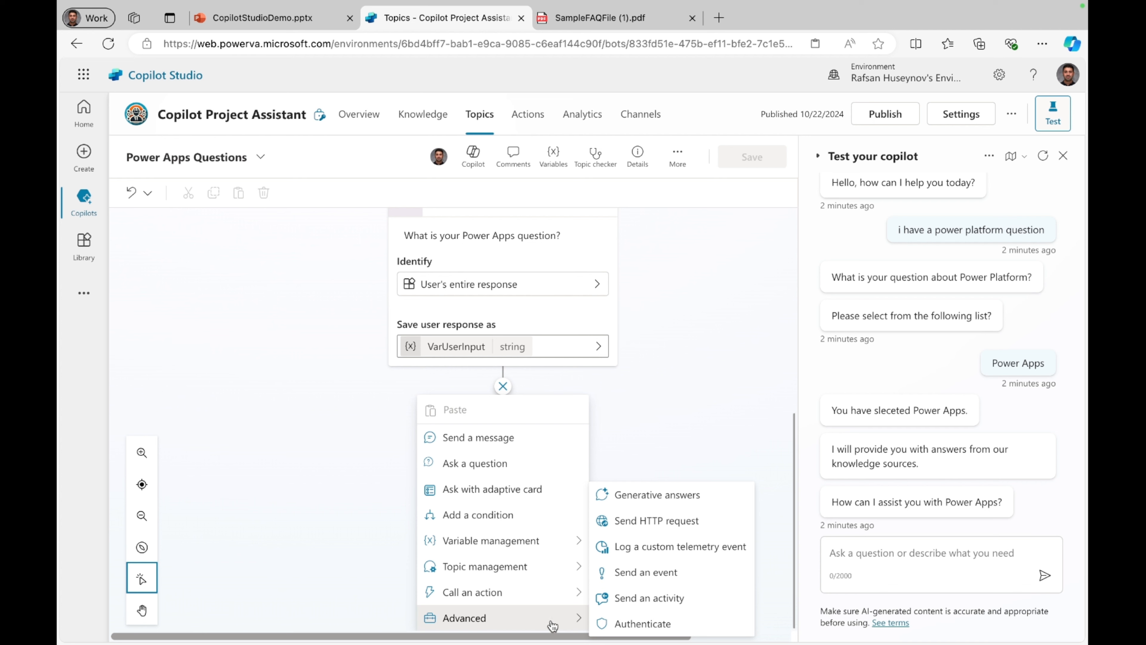
{"action": "left_click", "coordinate": [654, 496]}
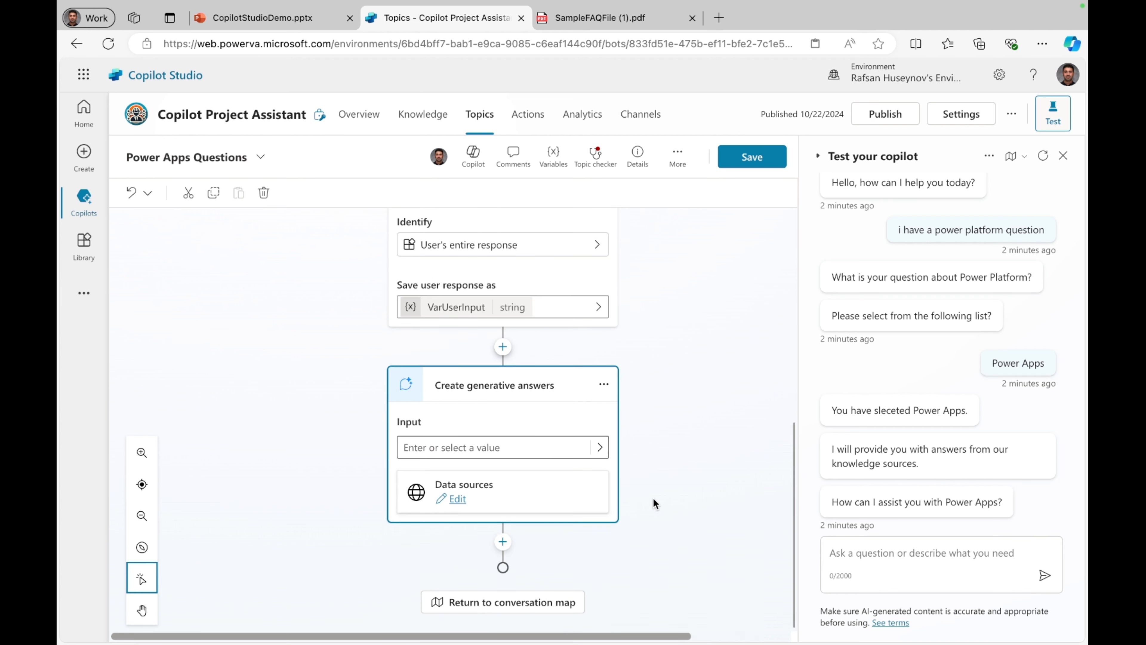
{"action": "left_click", "coordinate": [478, 450]}
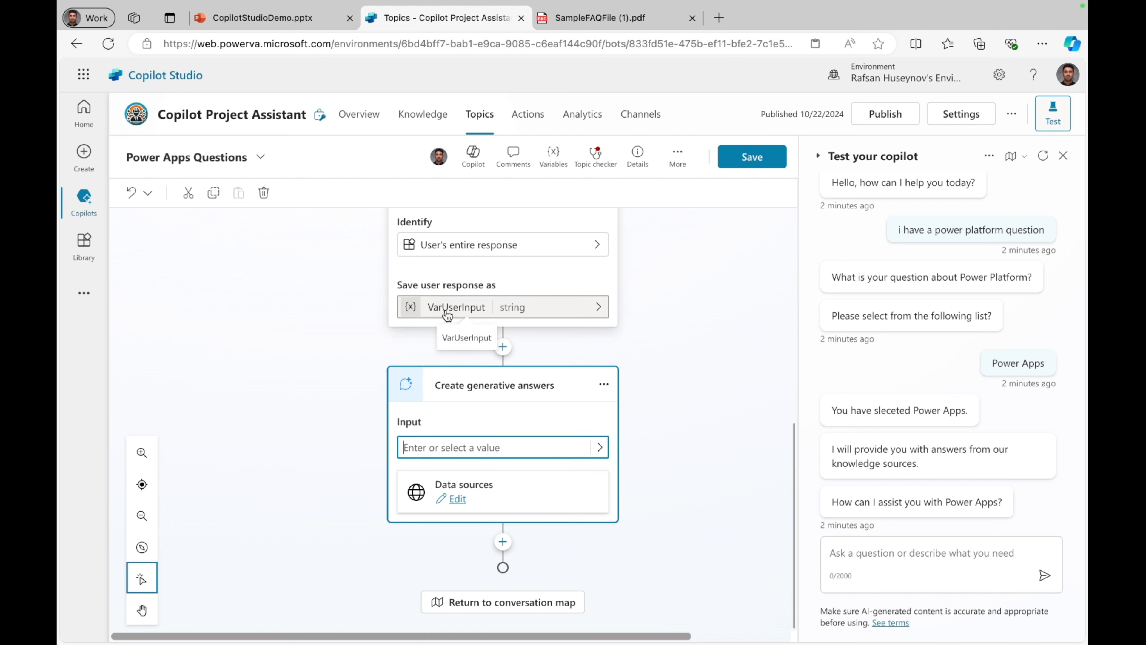
{"action": "left_click", "coordinate": [600, 447]}
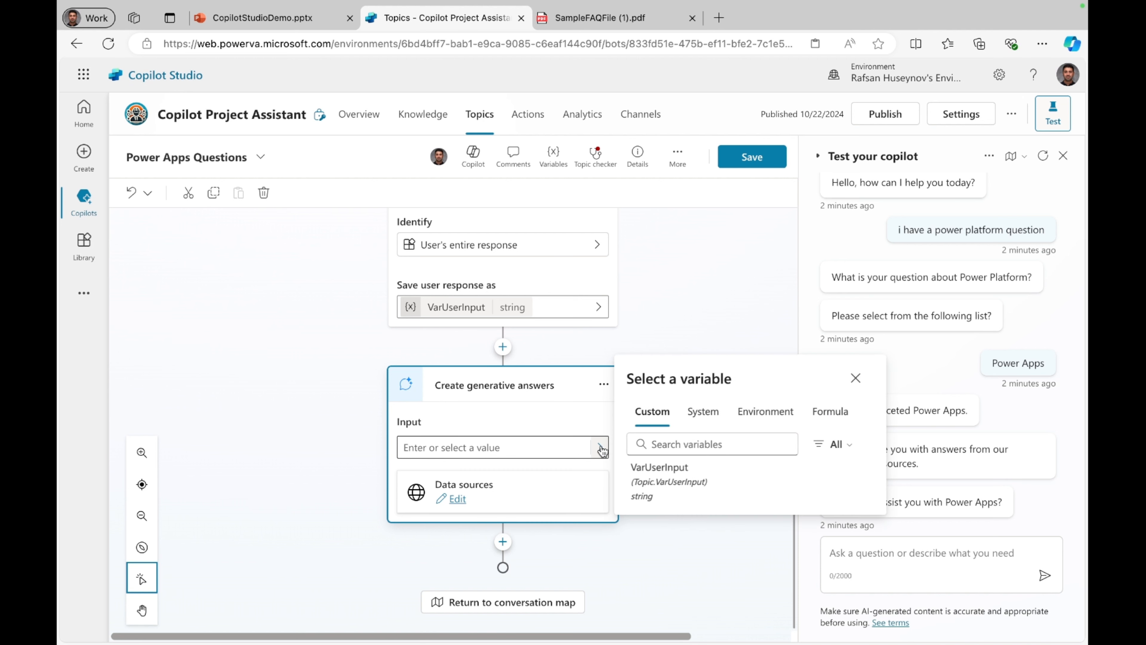
{"action": "left_click", "coordinate": [663, 472]}
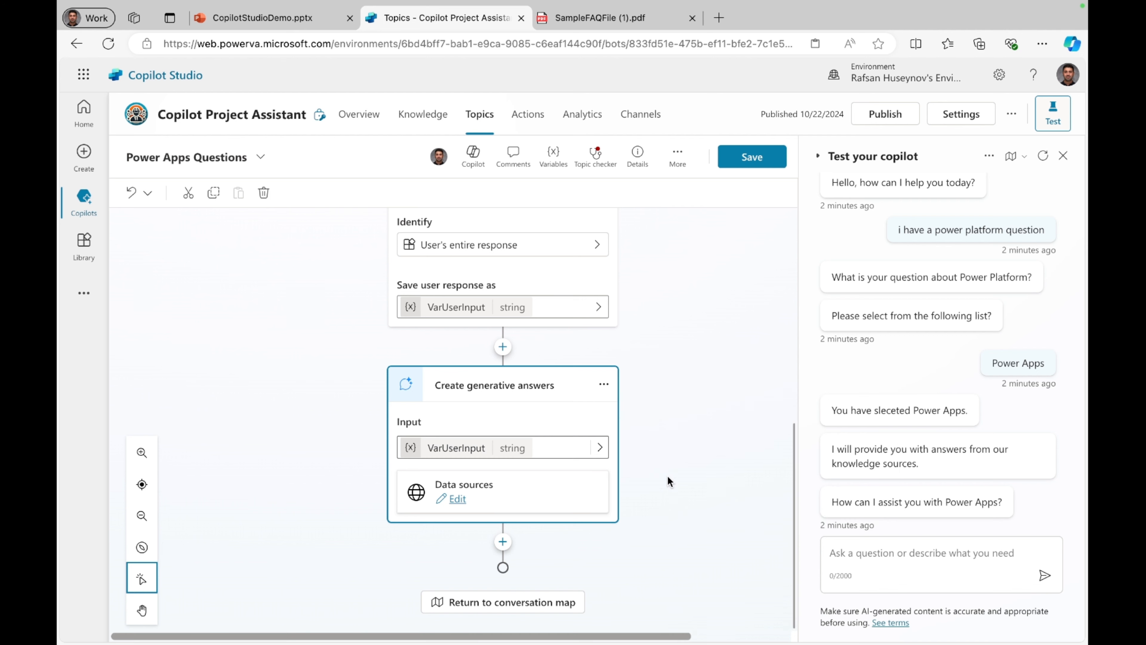
Step: Limit the generative answers node's data sources to search only the selected SampleFAQFile.pdf
{"action": "left_click", "coordinate": [457, 499]}
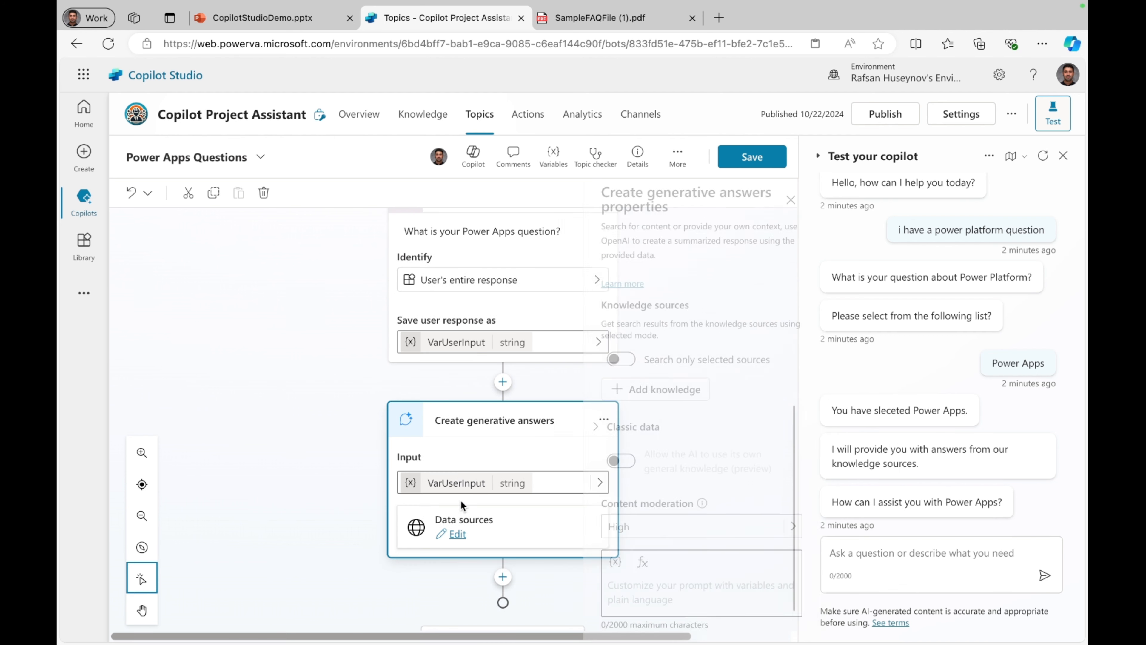
{"action": "scroll", "coordinate": [588, 476], "scroll_direction": "down", "scroll_amount": 1}
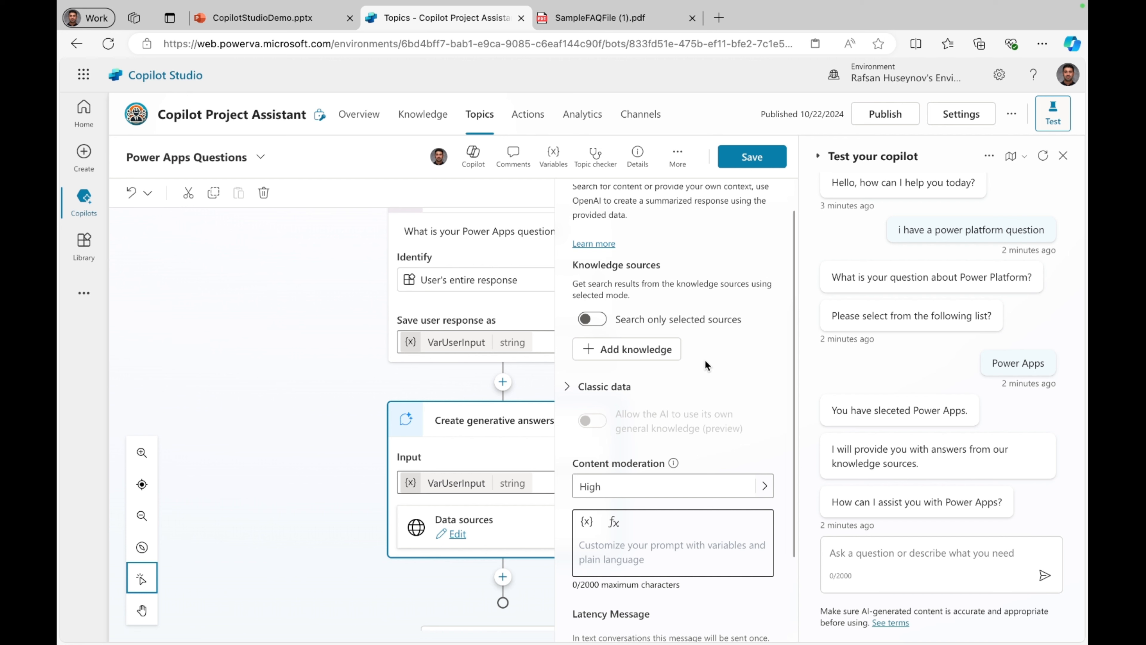
{"action": "left_click", "coordinate": [600, 320]}
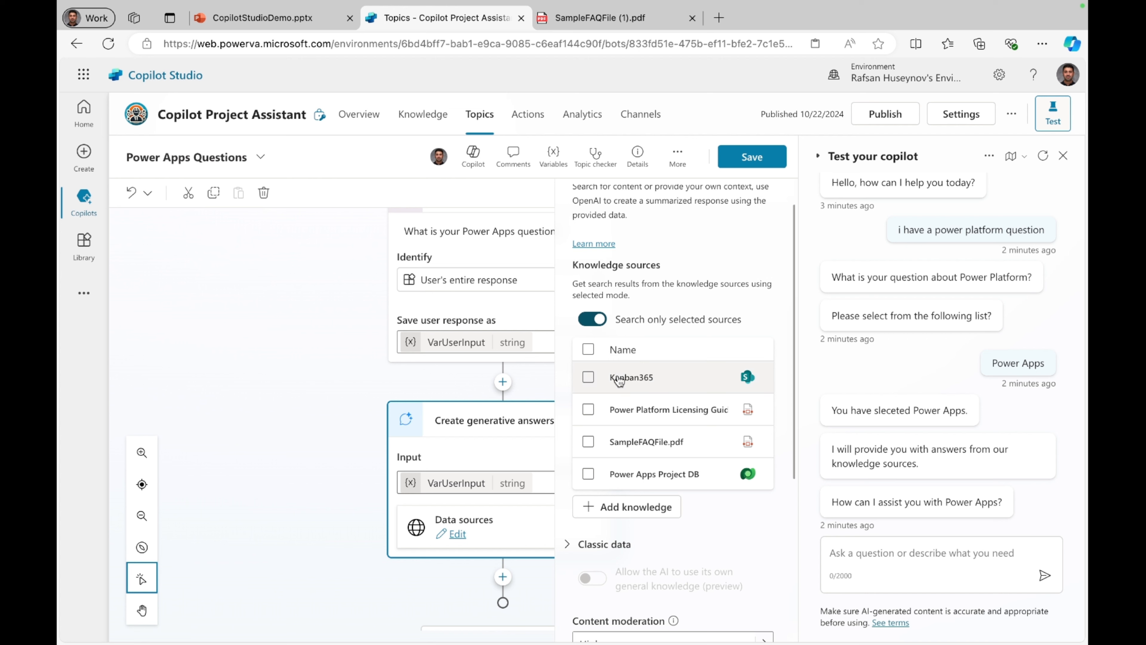
{"action": "left_click", "coordinate": [589, 442]}
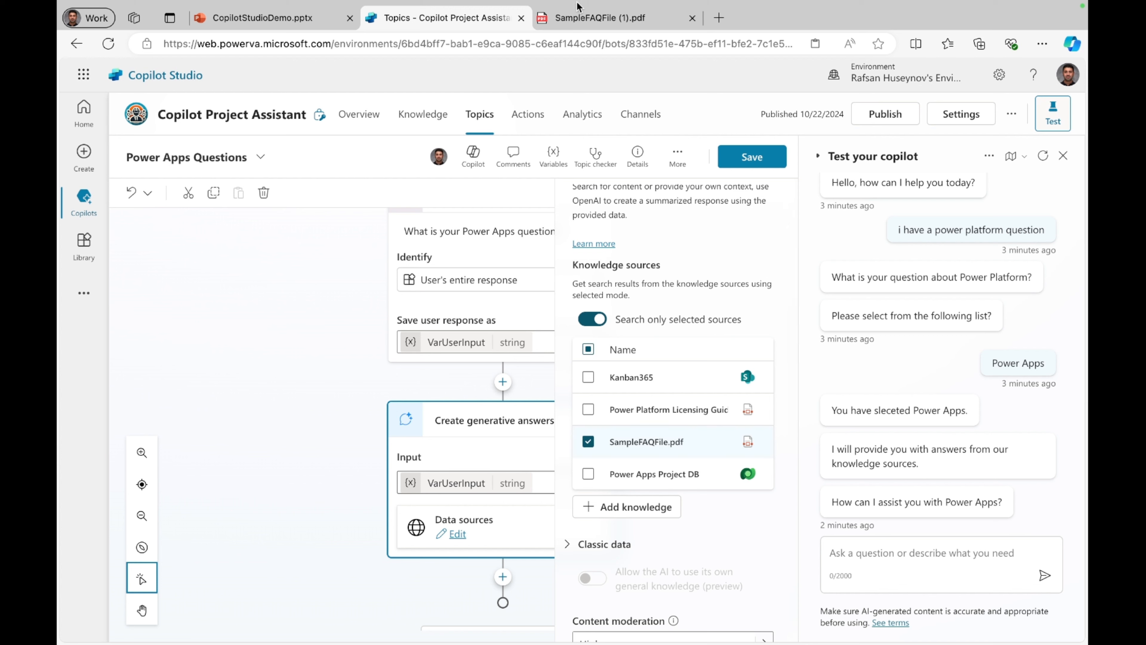
Step: Review the Power Apps questions in the open SampleFAQFile PDF, and save the topic with its generative answers node
{"action": "left_click", "coordinate": [600, 18]}
{"action": "scroll", "coordinate": [494, 327], "scroll_direction": "down", "scroll_amount": 2}
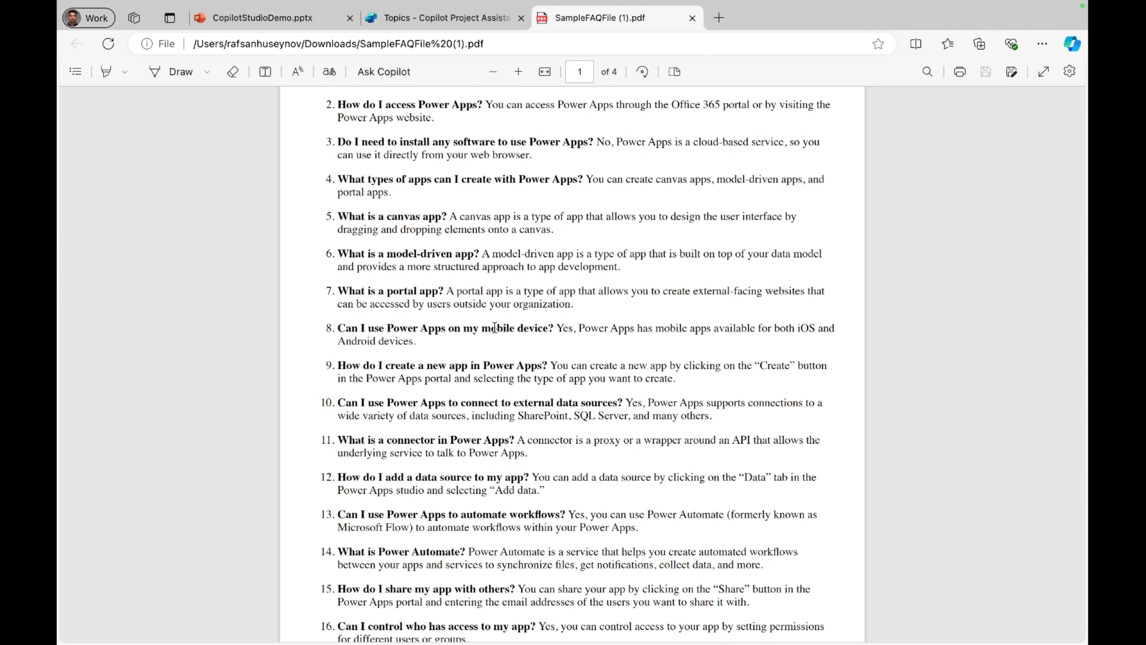
{"action": "scroll", "coordinate": [495, 326], "scroll_direction": "down", "scroll_amount": 1}
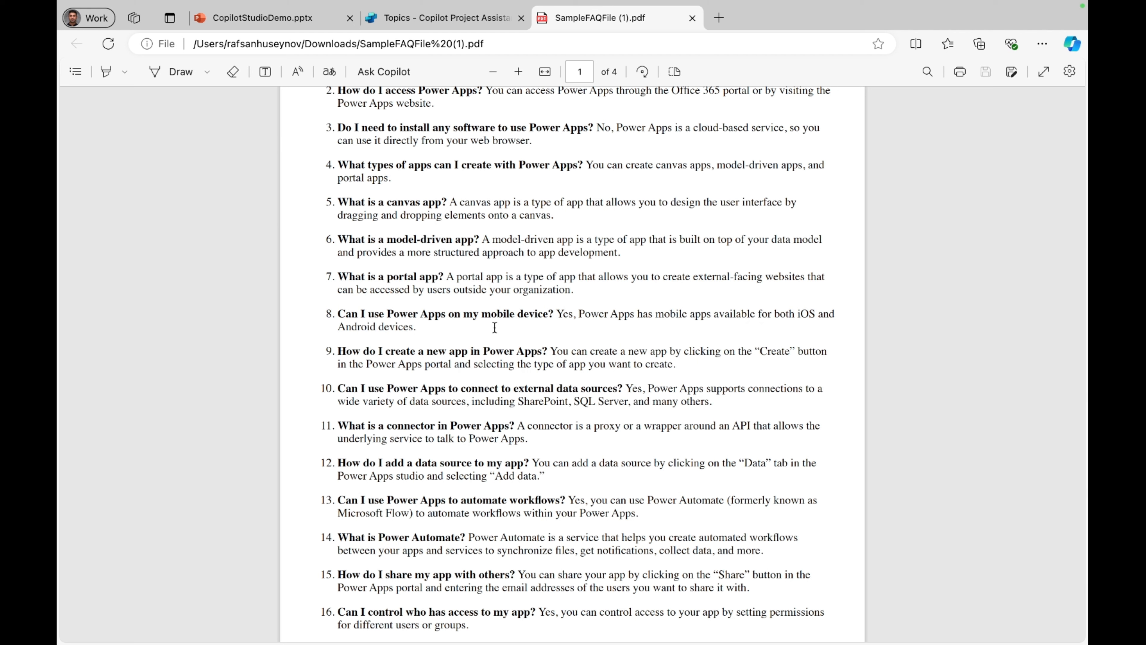
{"action": "left_click", "coordinate": [441, 19]}
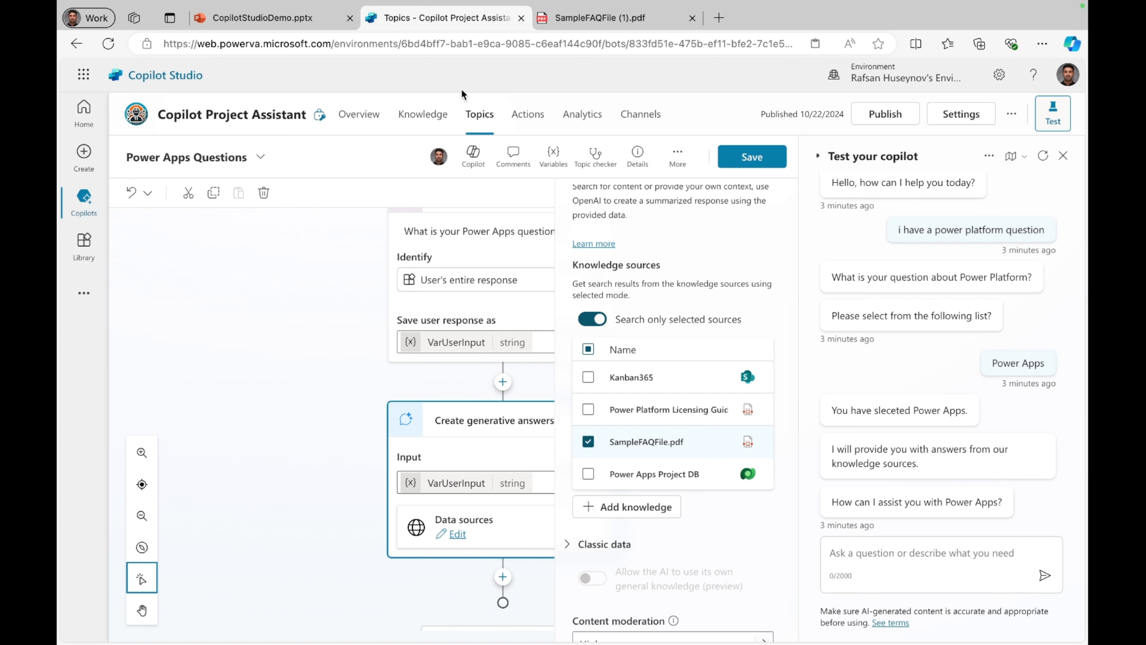
{"action": "scroll", "coordinate": [597, 435], "scroll_direction": "down", "scroll_amount": 5}
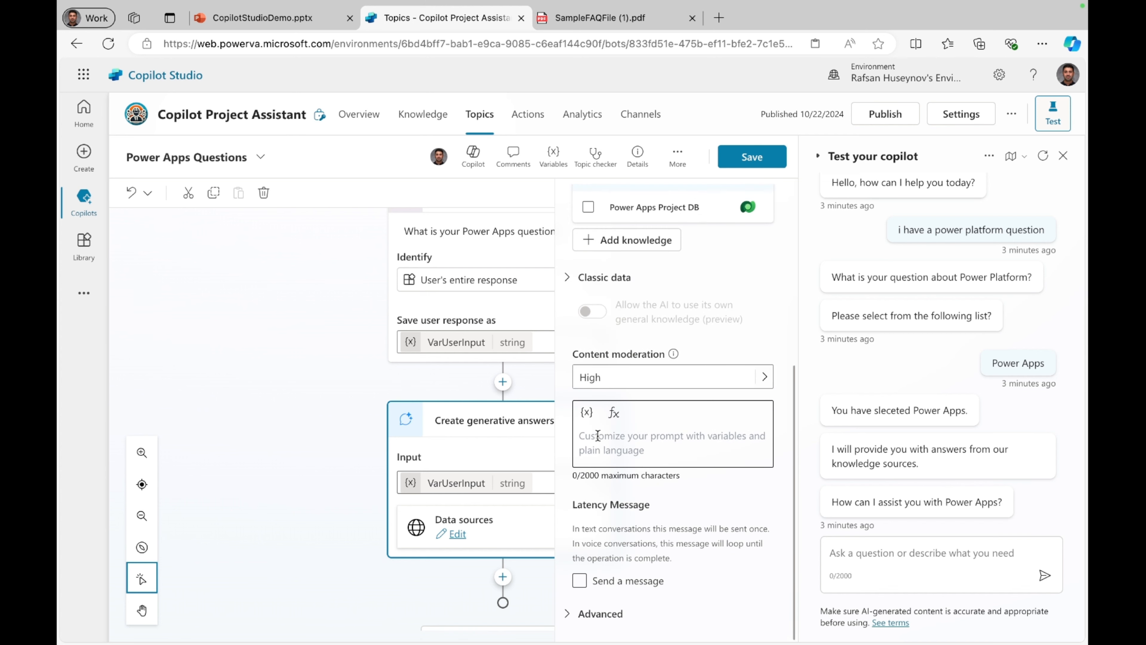
{"action": "scroll", "coordinate": [597, 436], "scroll_direction": "up", "scroll_amount": 6}
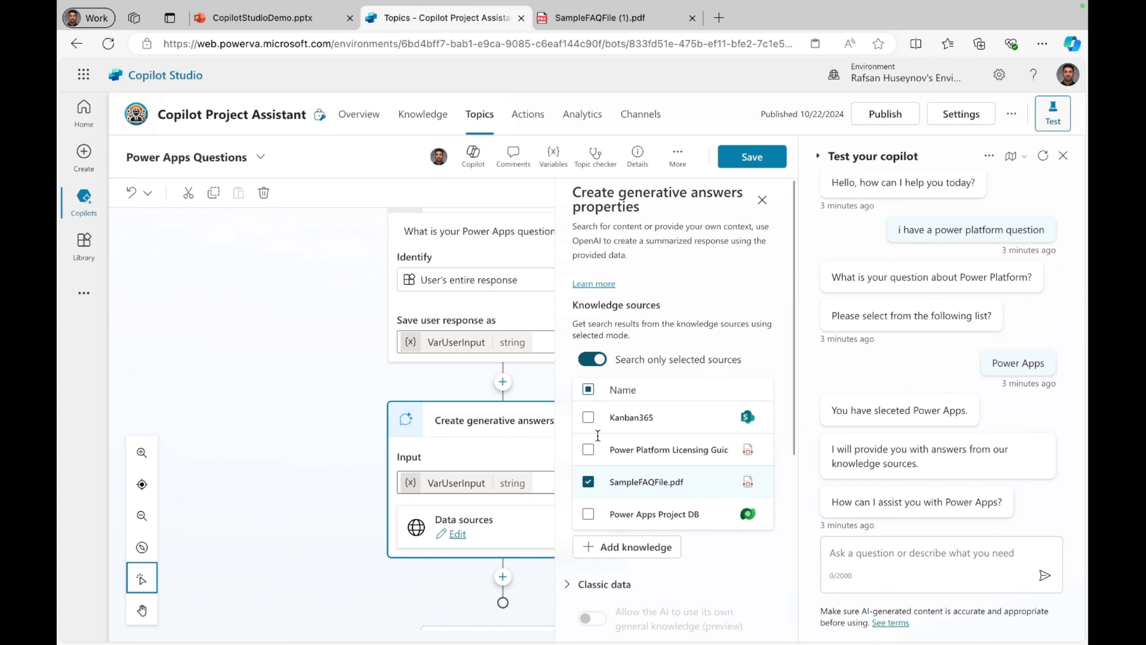
{"action": "left_click", "coordinate": [751, 158]}
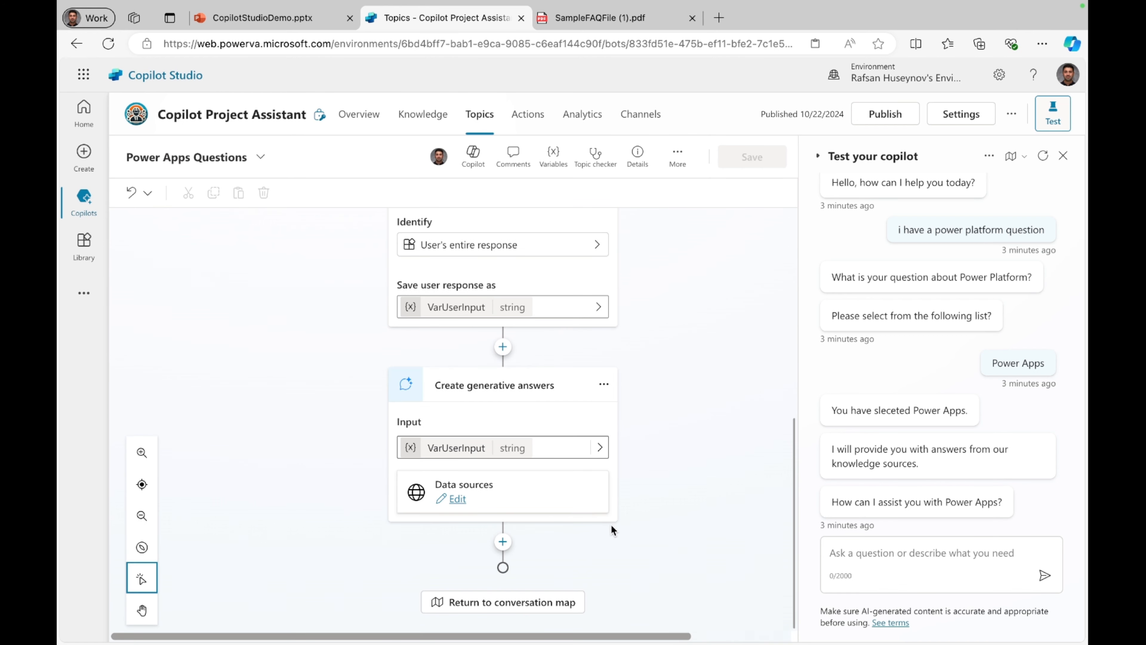
Step: Add an End current topic node after the generative answers node and save the topic
{"action": "left_click", "coordinate": [503, 542]}
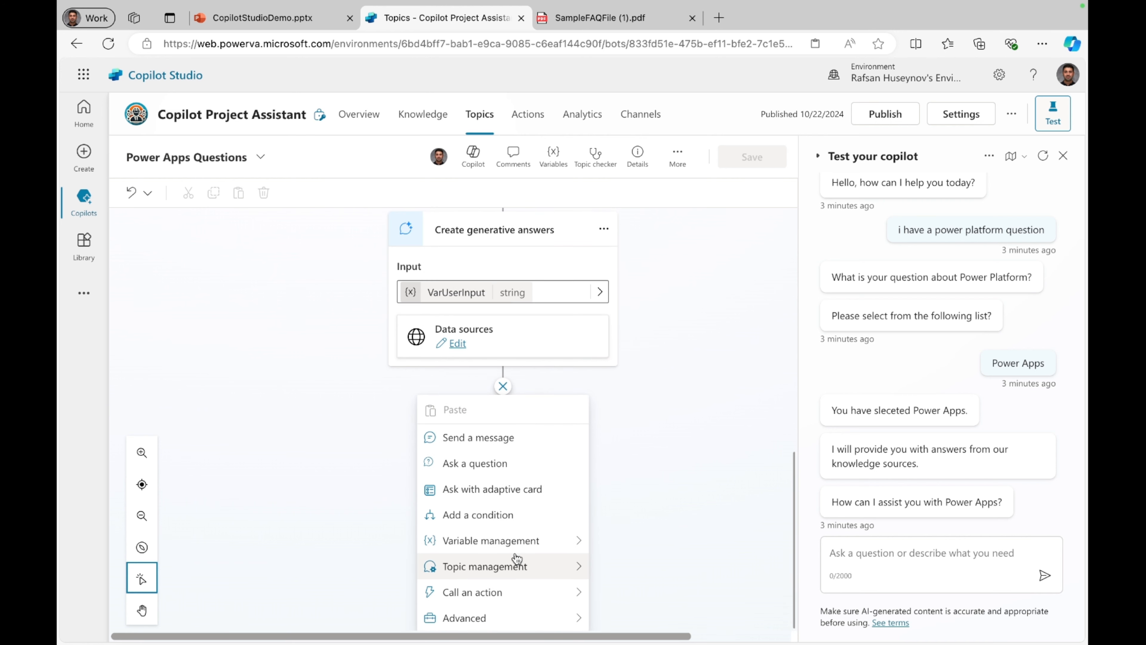
{"action": "mouse_move", "coordinate": [517, 560]}
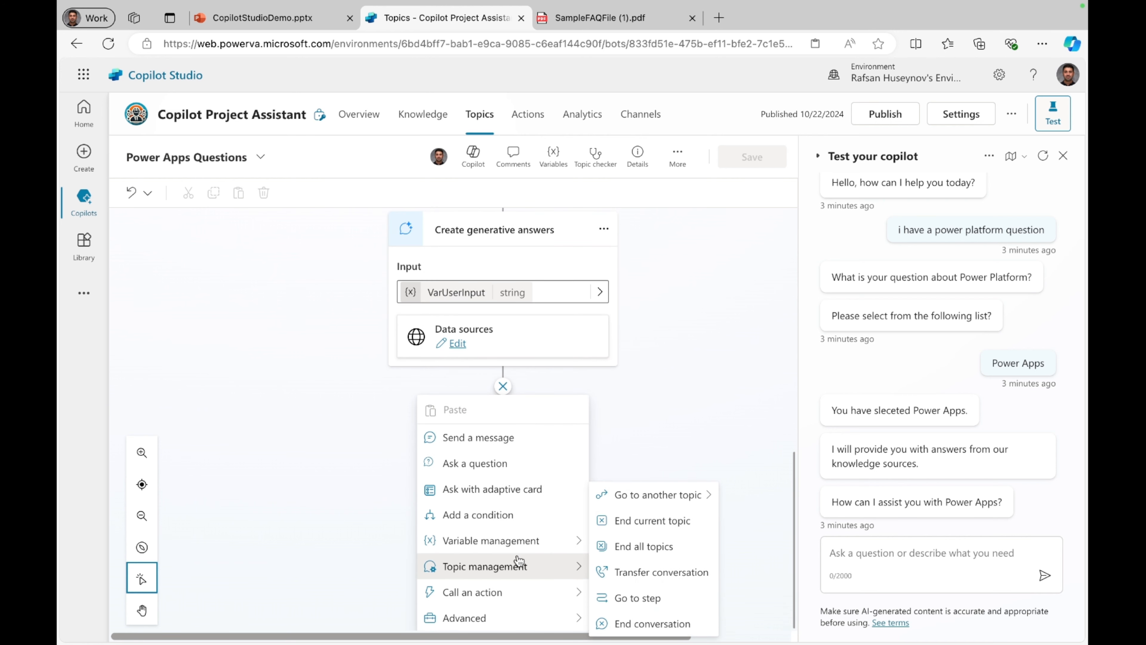
{"action": "left_click", "coordinate": [643, 524]}
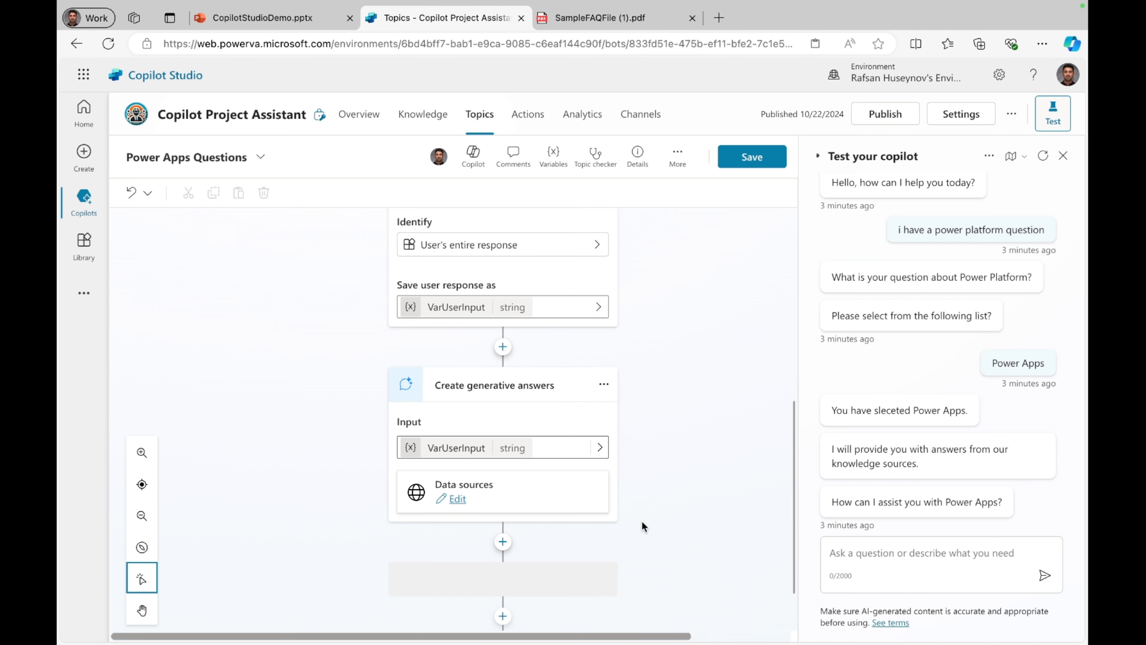
{"action": "left_click", "coordinate": [761, 158]}
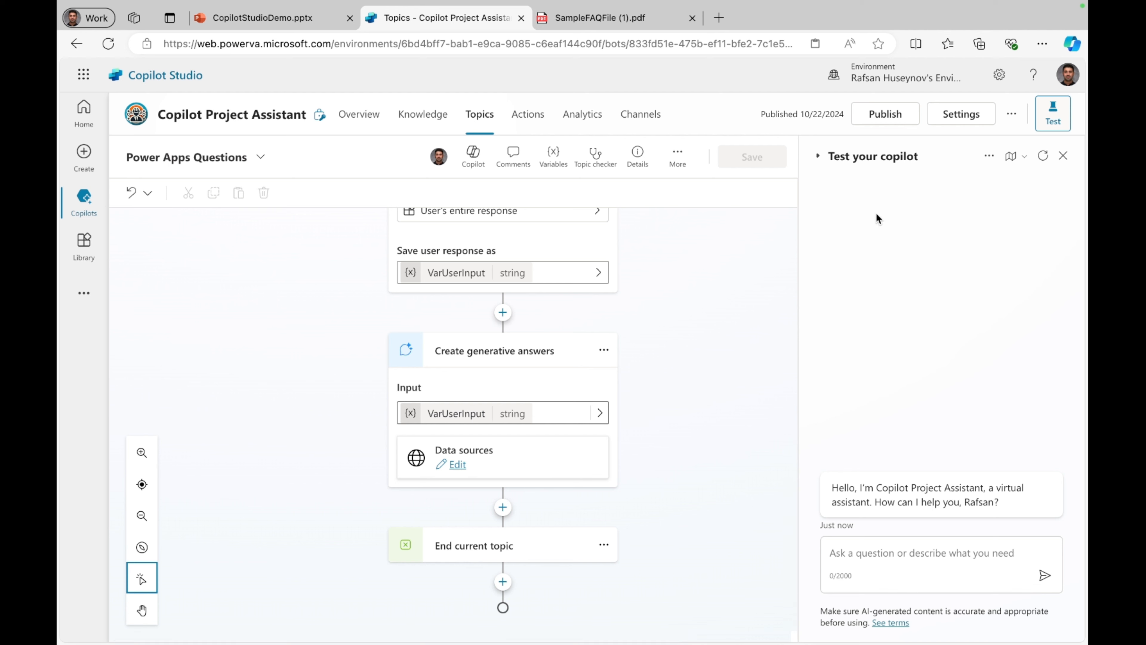
Step: Check the copilot's generative AI settings for interaction mode and content moderation, and return to the topic
{"action": "left_click", "coordinate": [958, 115]}
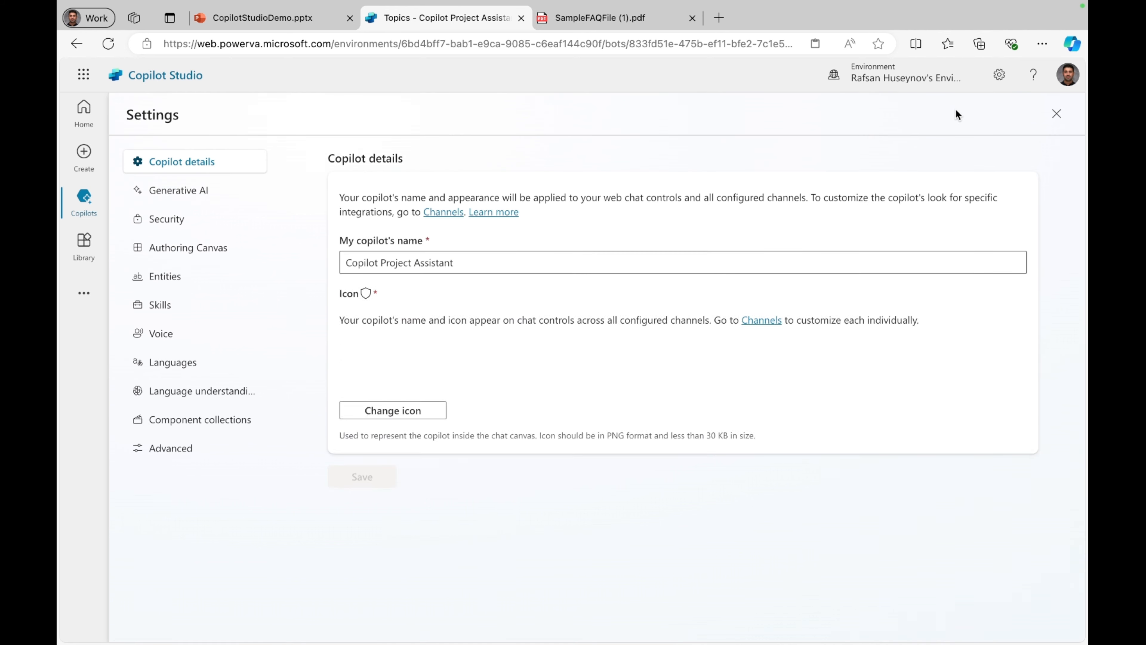
{"action": "left_click", "coordinate": [193, 193]}
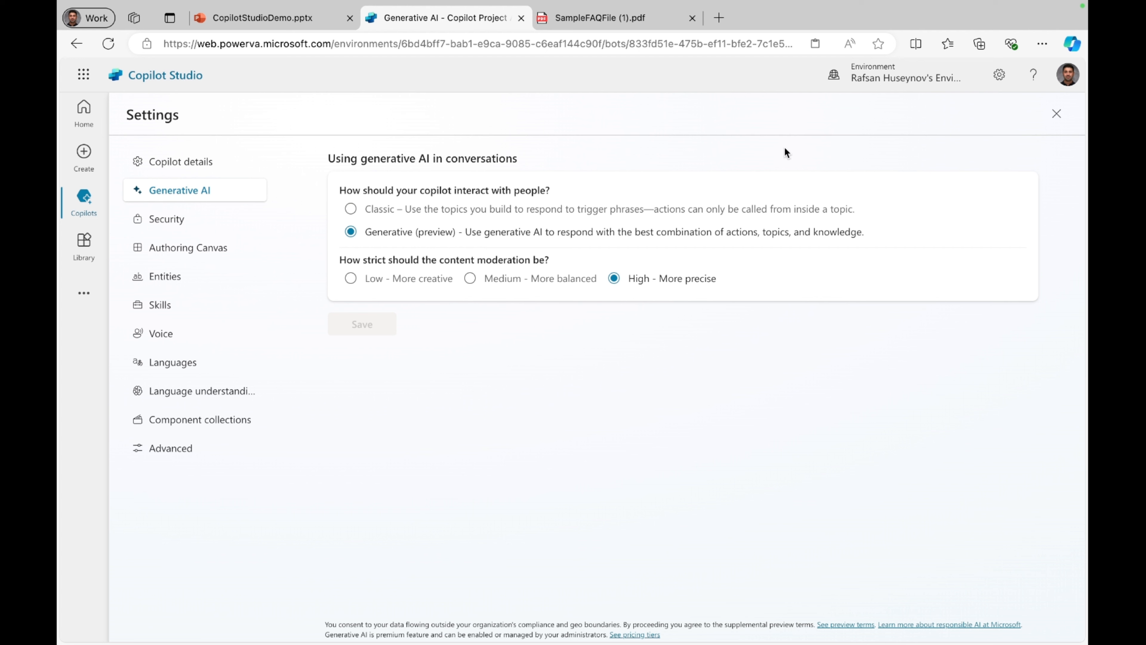
{"action": "left_click", "coordinate": [1058, 118]}
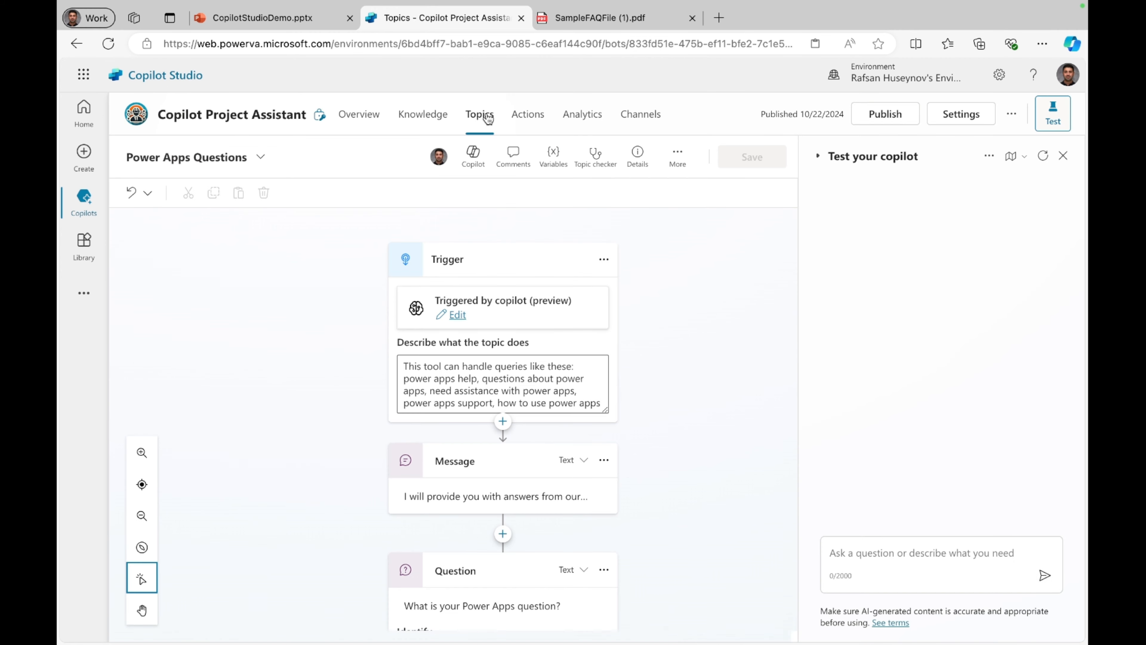
Step: Open the Power Platform Questions topic from the copilot's custom topics
{"action": "left_click", "coordinate": [487, 118]}
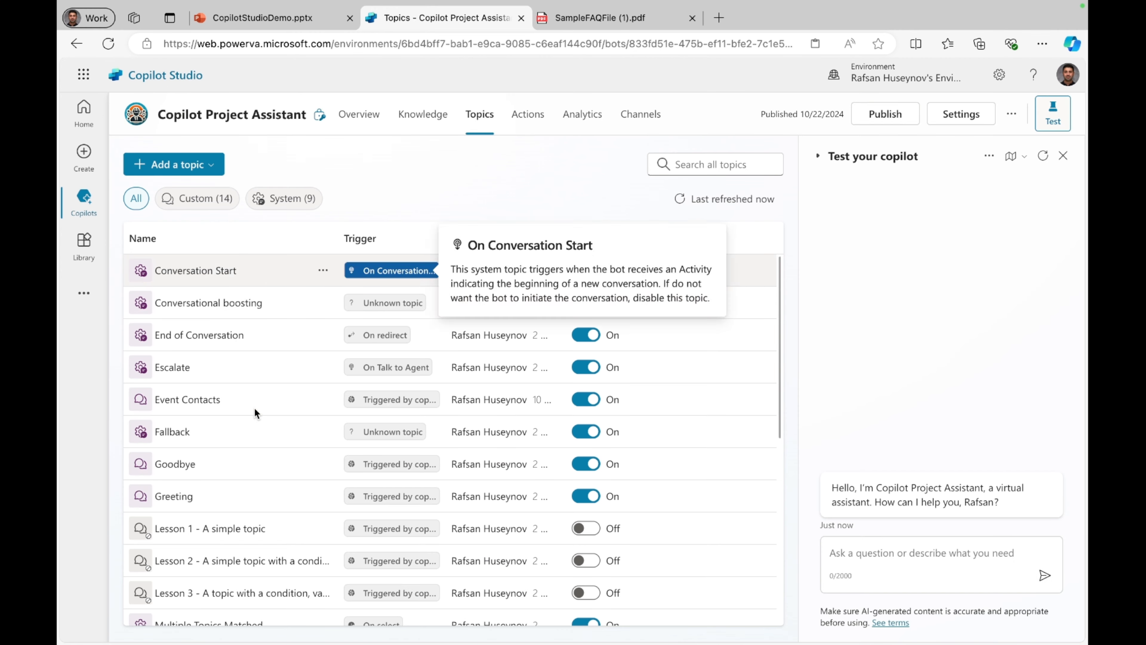
{"action": "scroll", "coordinate": [255, 408], "scroll_direction": "down", "scroll_amount": 5}
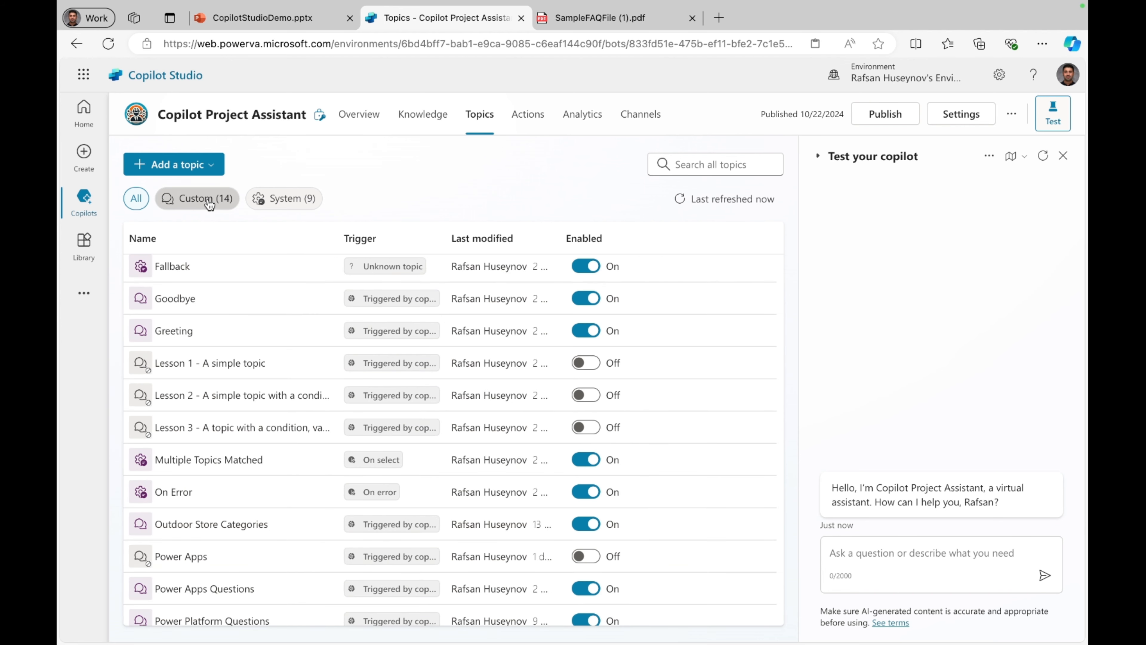
{"action": "left_click", "coordinate": [207, 209]}
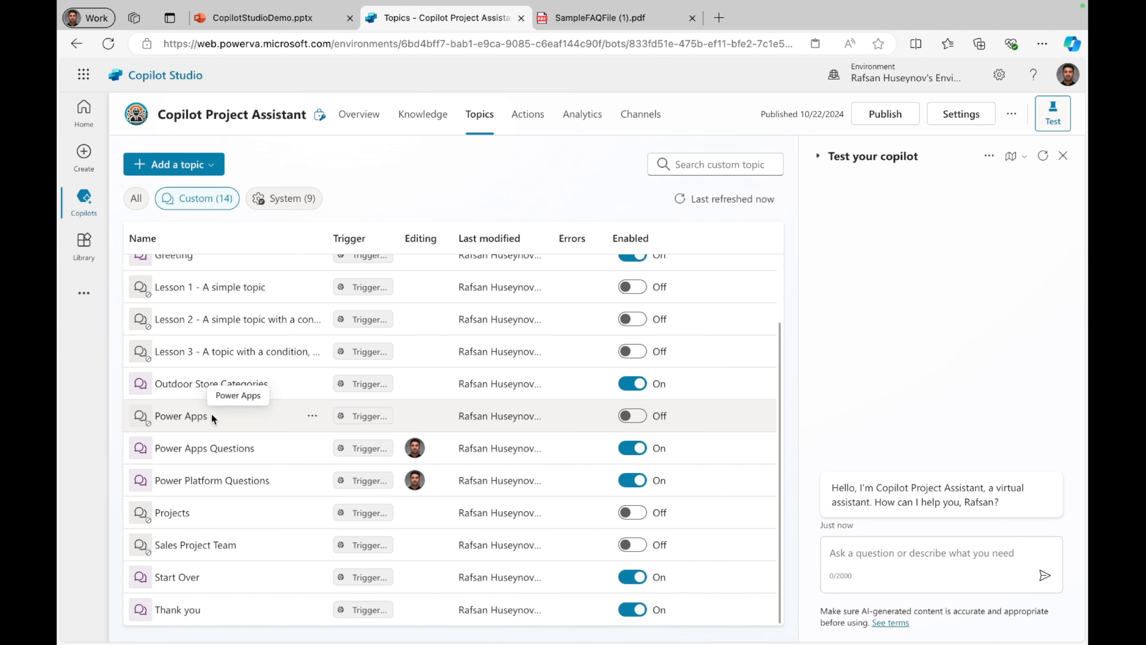
{"action": "left_click", "coordinate": [206, 479]}
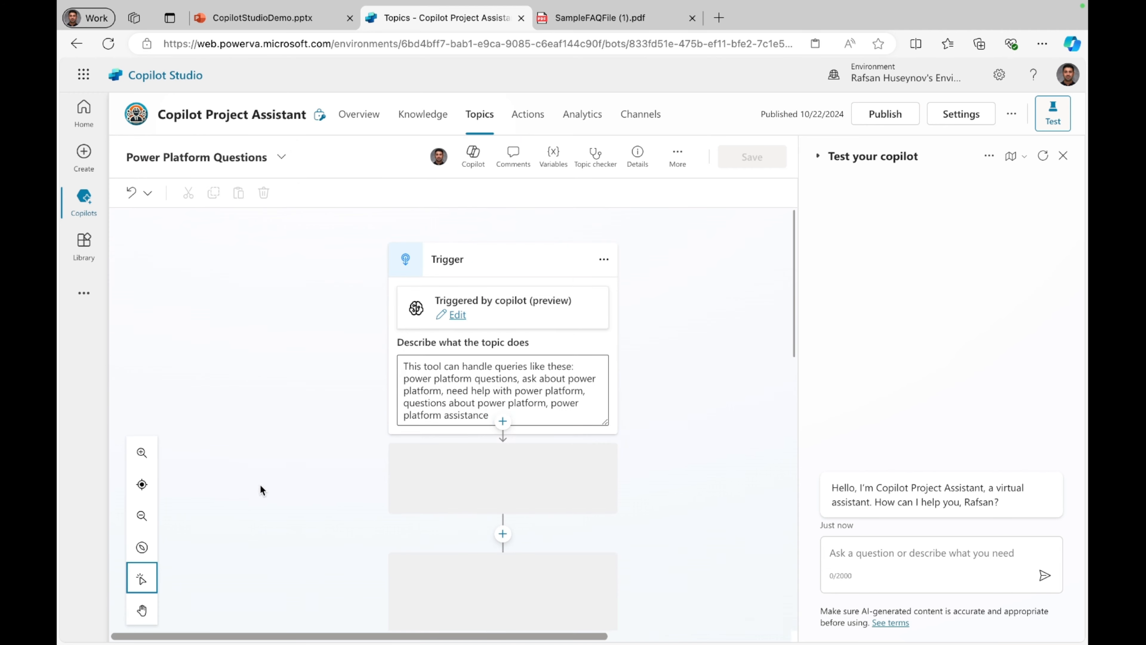
Step: Add a redirect to the Power Apps Questions topic after the message in the Power Apps condition branch
{"action": "scroll", "coordinate": [262, 486], "scroll_direction": "down", "scroll_amount": 10}
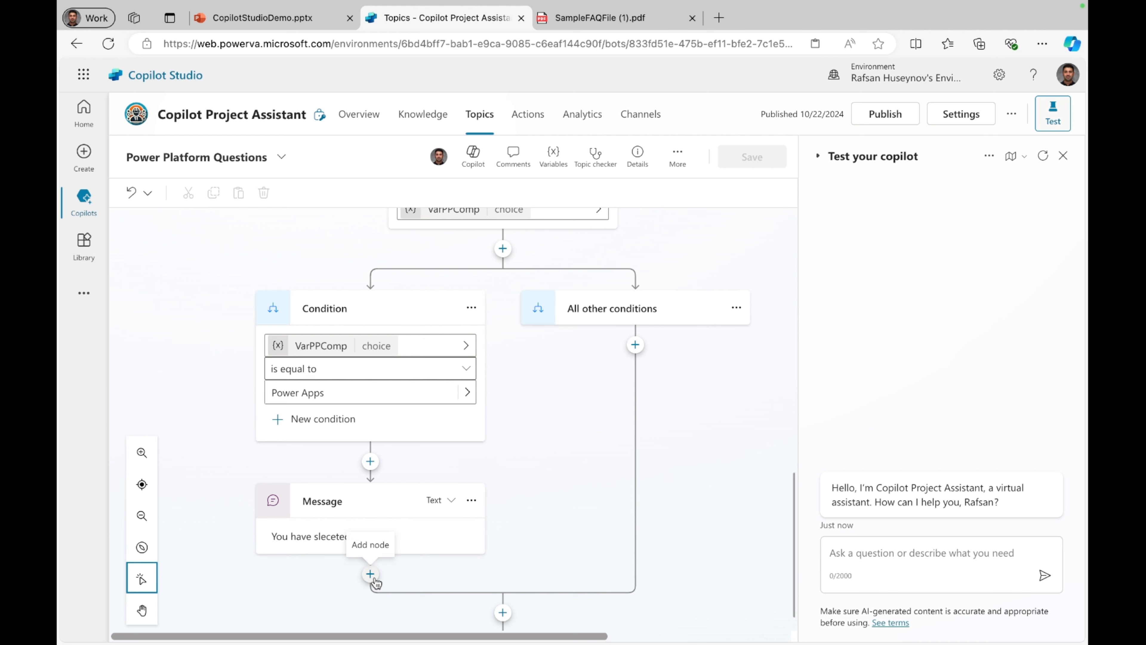
{"action": "scroll", "coordinate": [374, 578], "scroll_direction": "down", "scroll_amount": 1}
{"action": "left_click", "coordinate": [370, 543]}
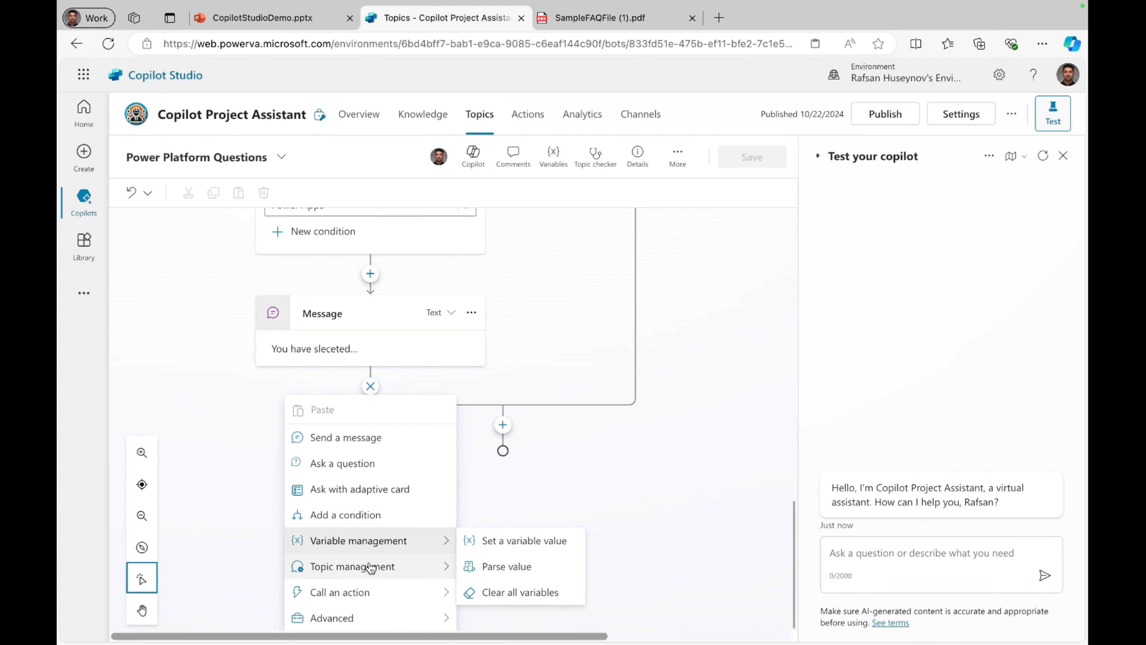
{"action": "mouse_move", "coordinate": [410, 569]}
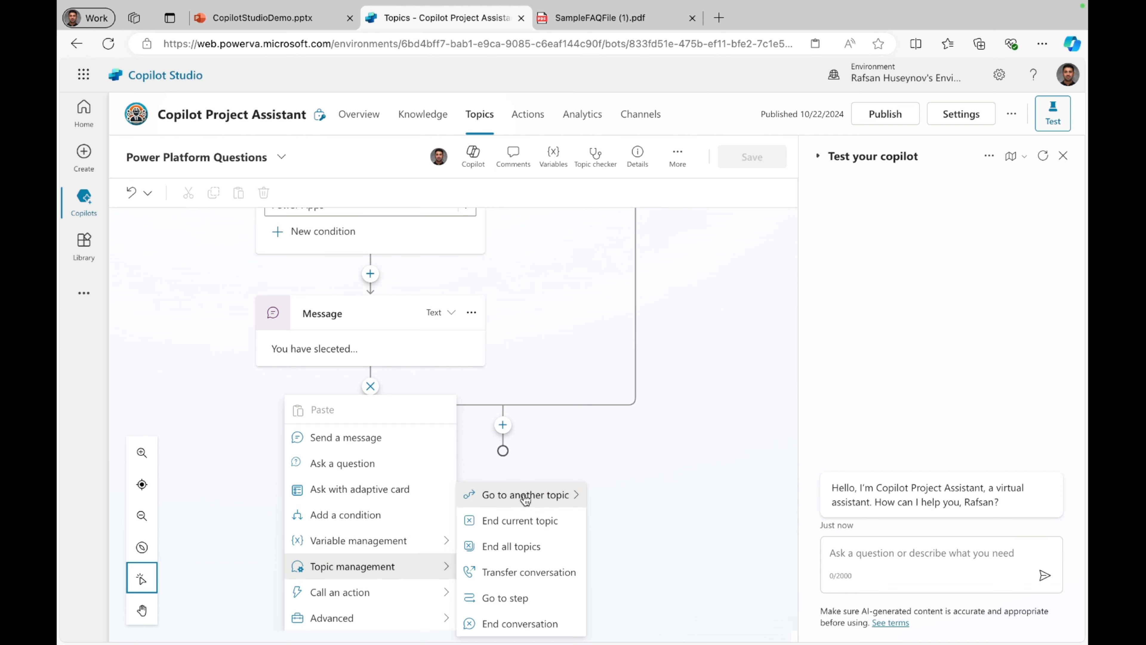
{"action": "mouse_move", "coordinate": [525, 498]}
{"action": "scroll", "coordinate": [650, 483], "scroll_direction": "down", "scroll_amount": 4}
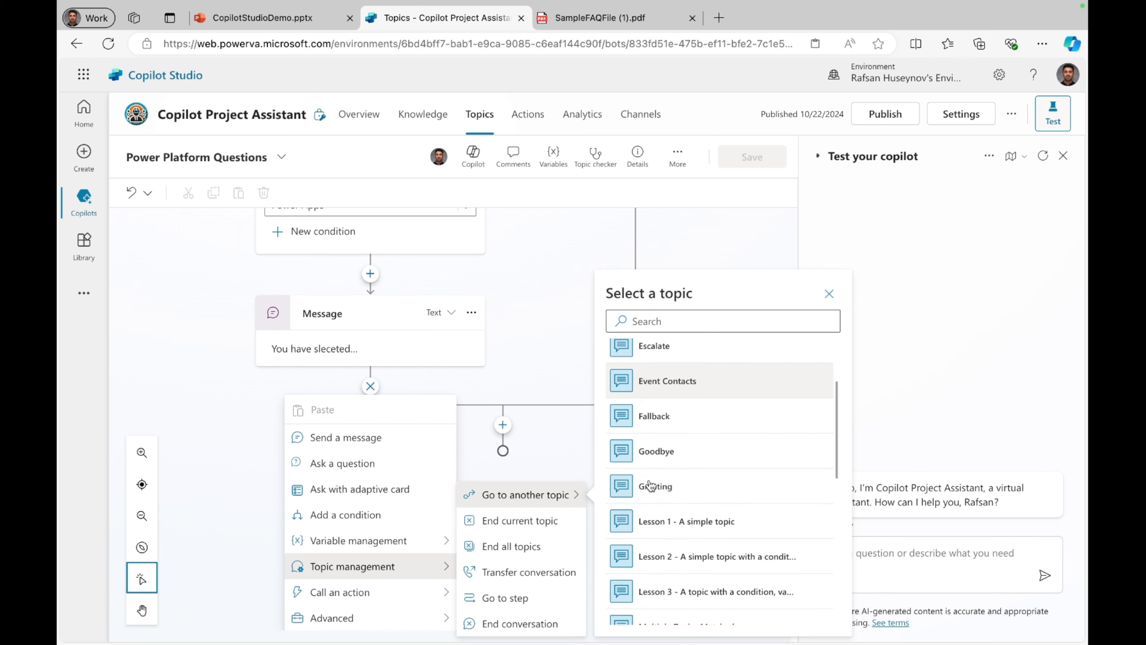
{"action": "scroll", "coordinate": [650, 486], "scroll_direction": "down", "scroll_amount": 5}
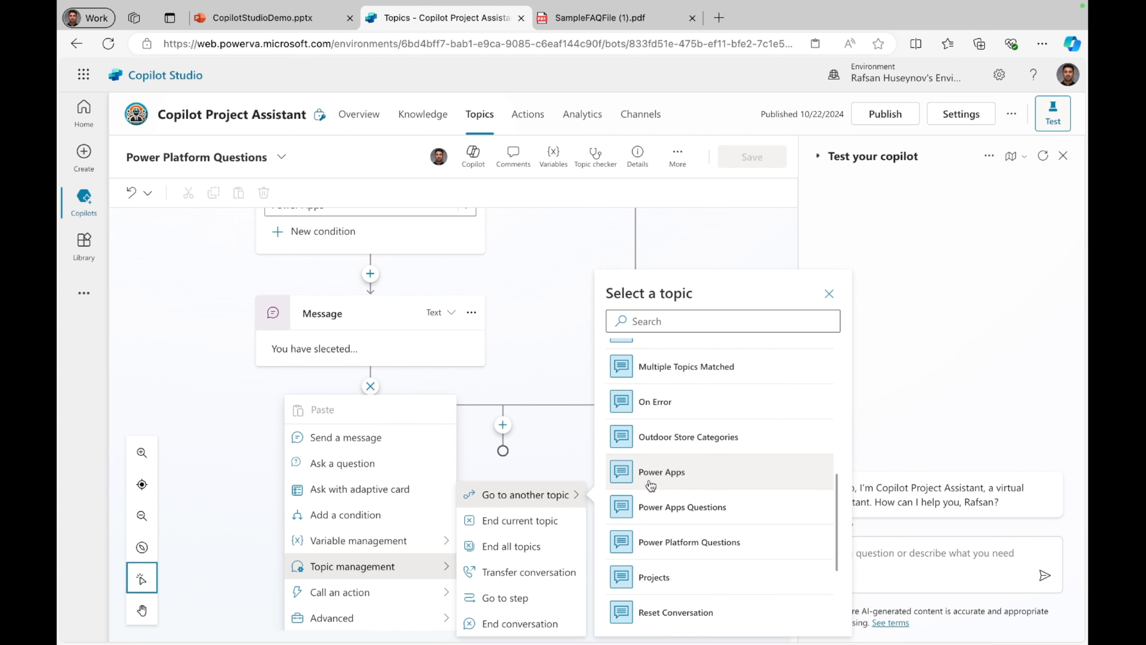
{"action": "left_click", "coordinate": [725, 508]}
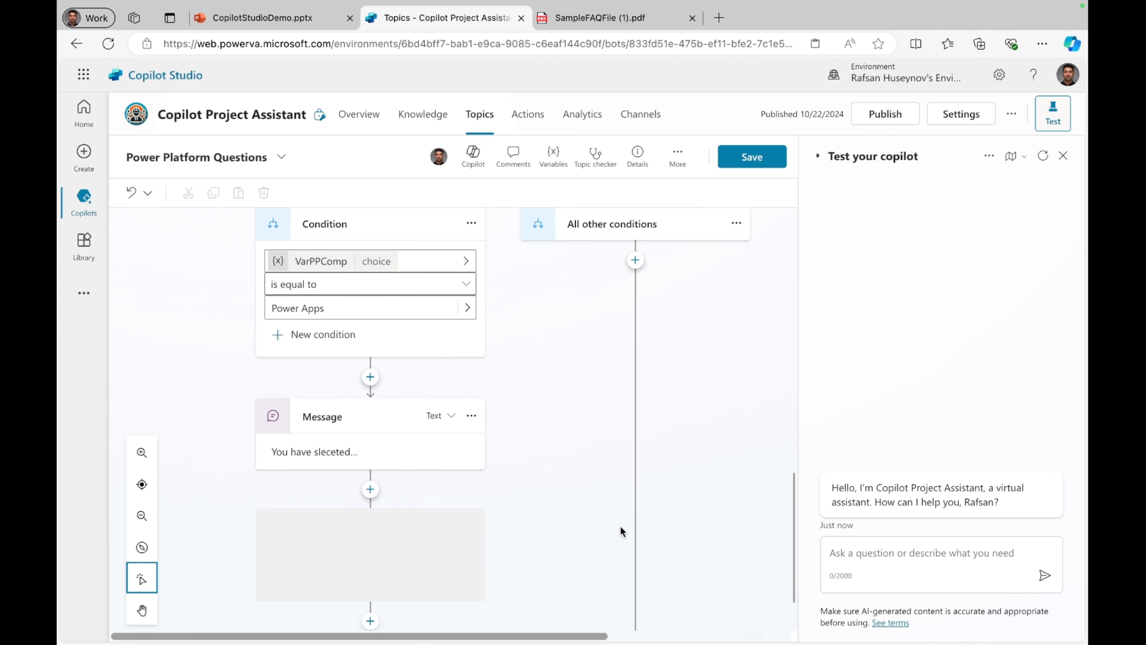
Step: Add an End current topic node below the point where the condition branches merge, and save the topic
{"action": "left_click", "coordinate": [502, 582]}
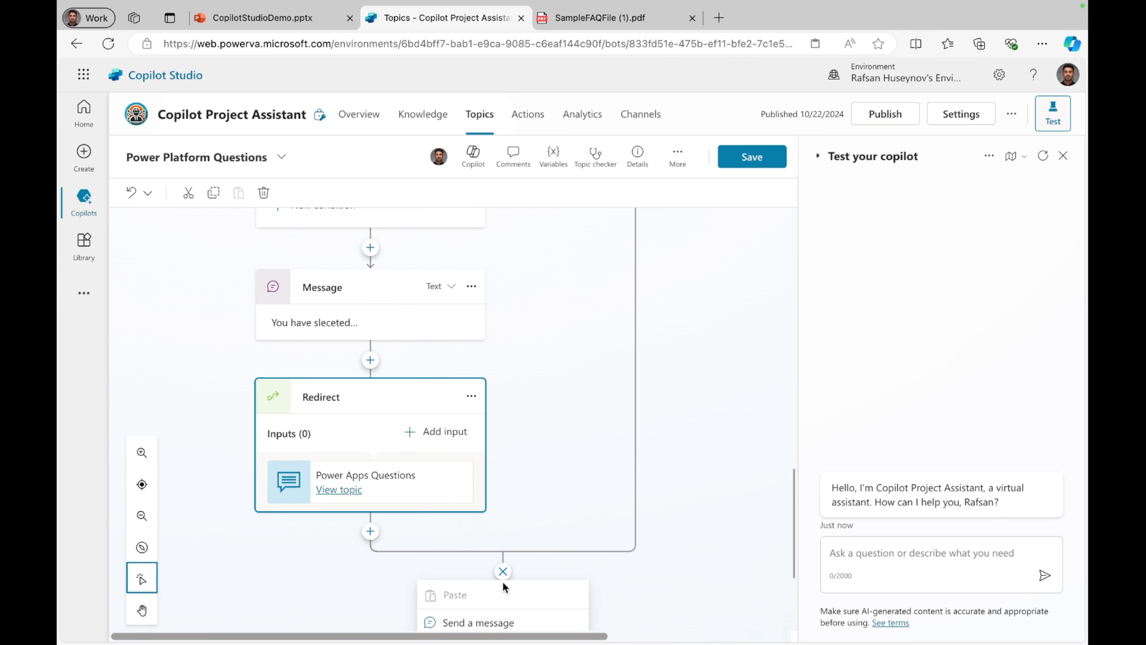
{"action": "mouse_move", "coordinate": [540, 566]}
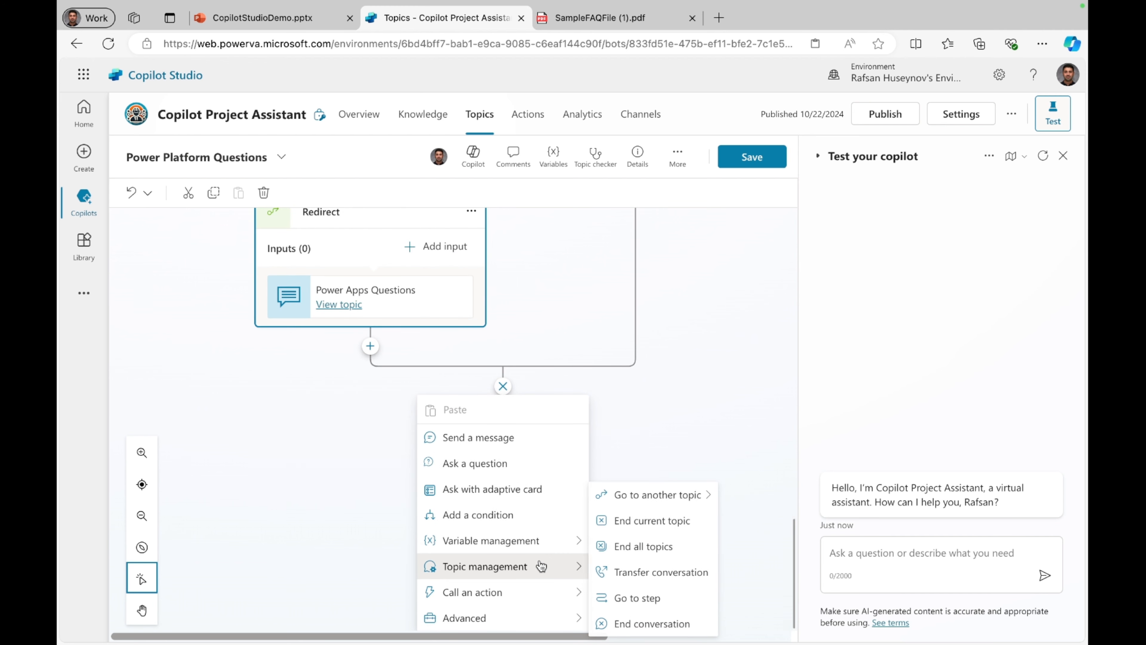
{"action": "left_click", "coordinate": [652, 526]}
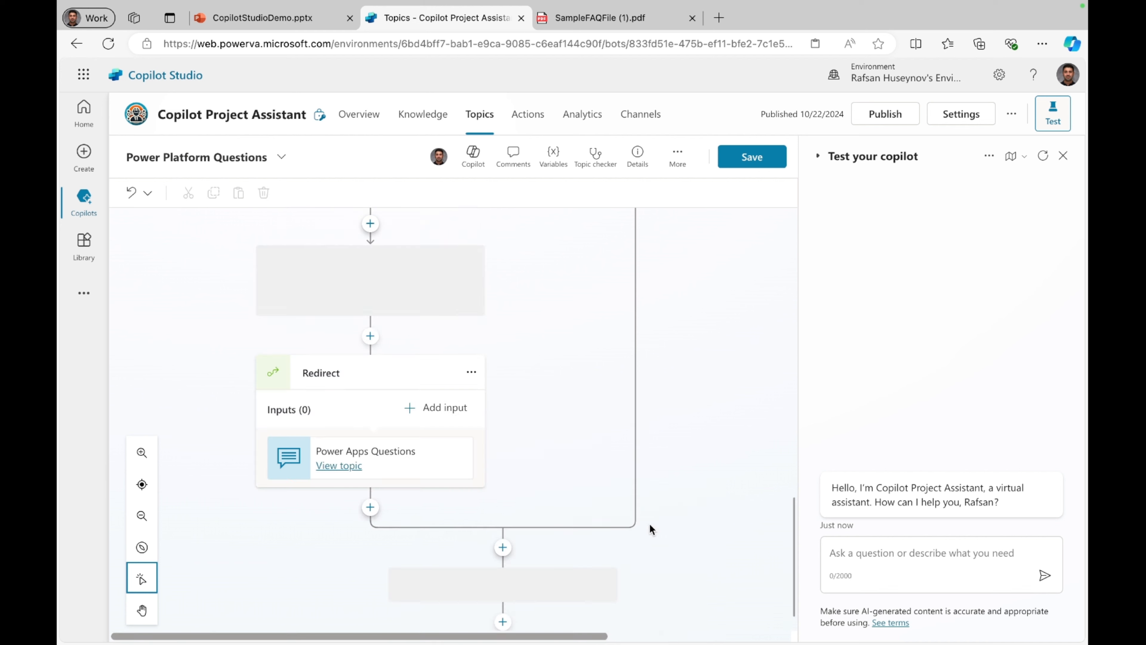
{"action": "left_click", "coordinate": [743, 162]}
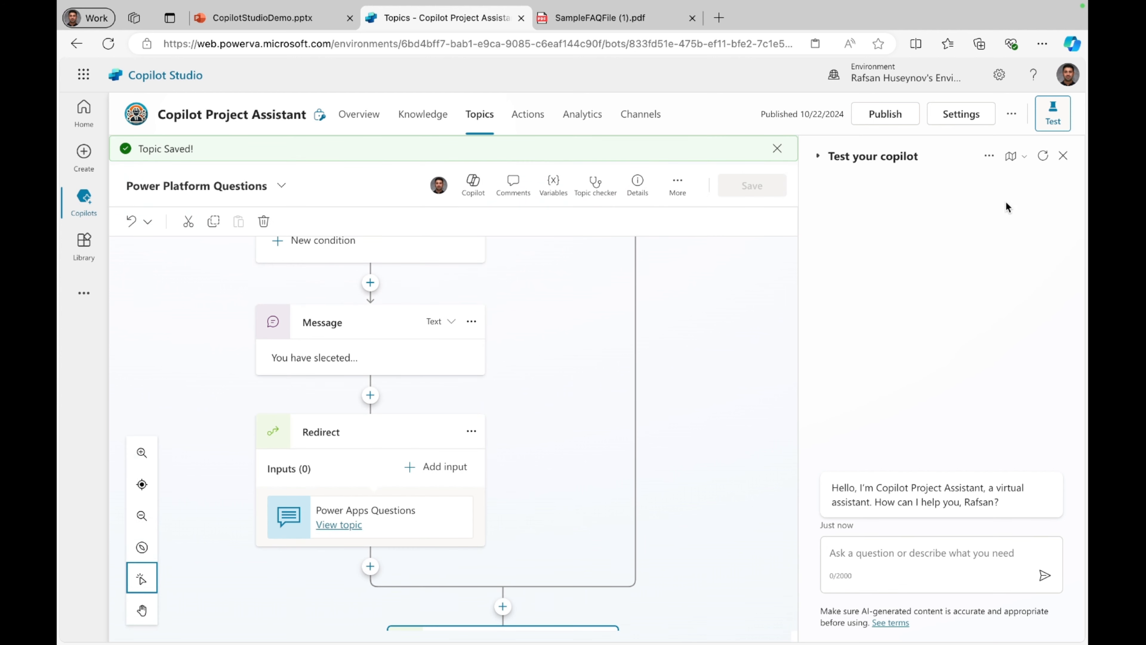
Step: Start a new test conversation, send "hi", and trace the reply through the Greeting topic
{"action": "left_click", "coordinate": [1044, 158]}
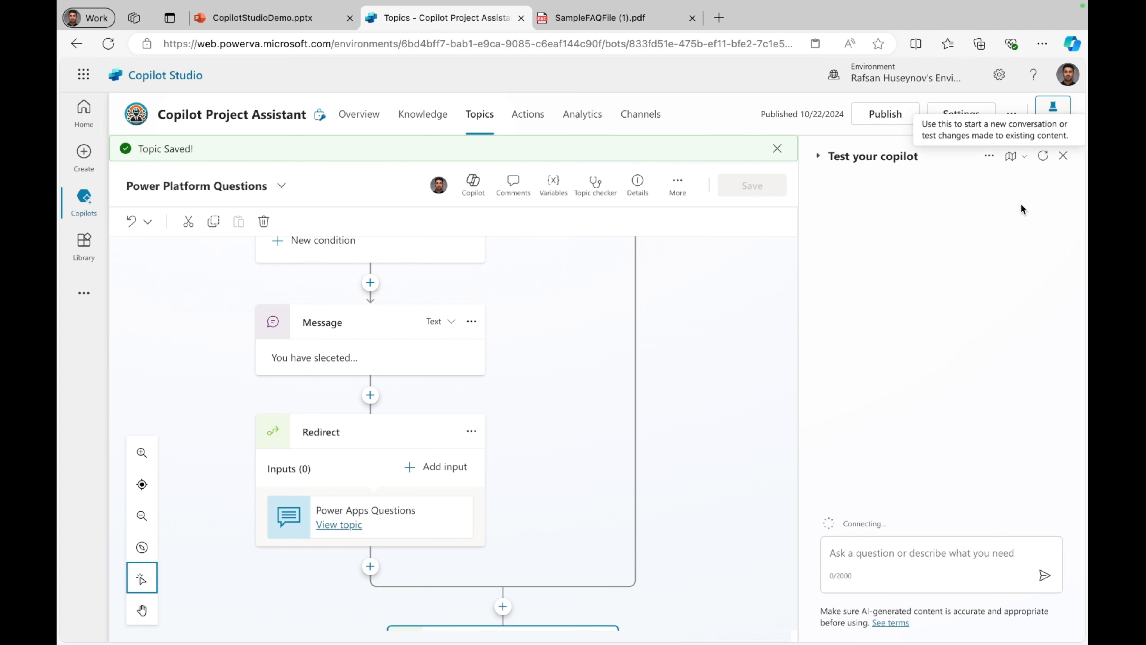
{"action": "left_click", "coordinate": [904, 556]}
{"action": "type", "text": "hi"}
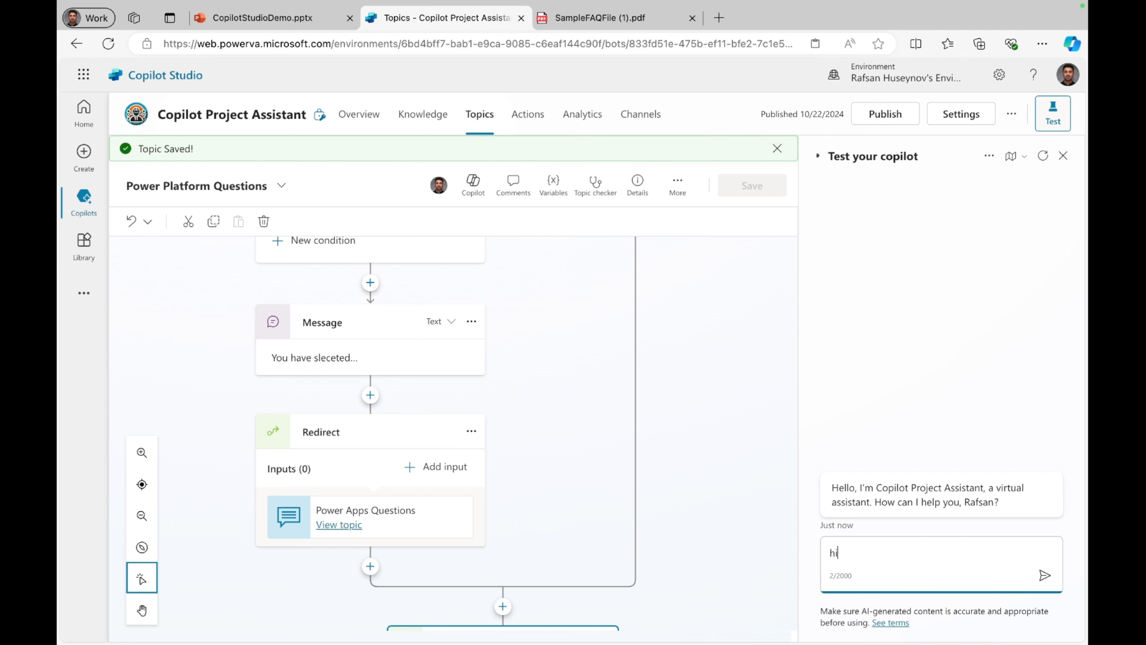
{"action": "key", "text": "Return"}
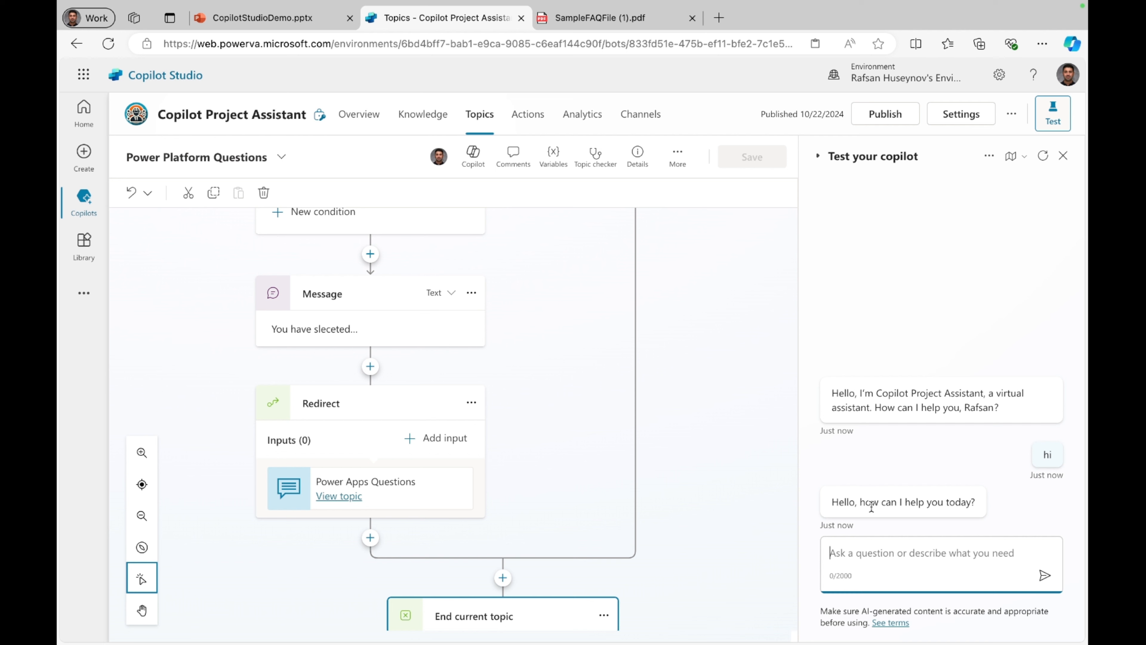
{"action": "left_click", "coordinate": [871, 507]}
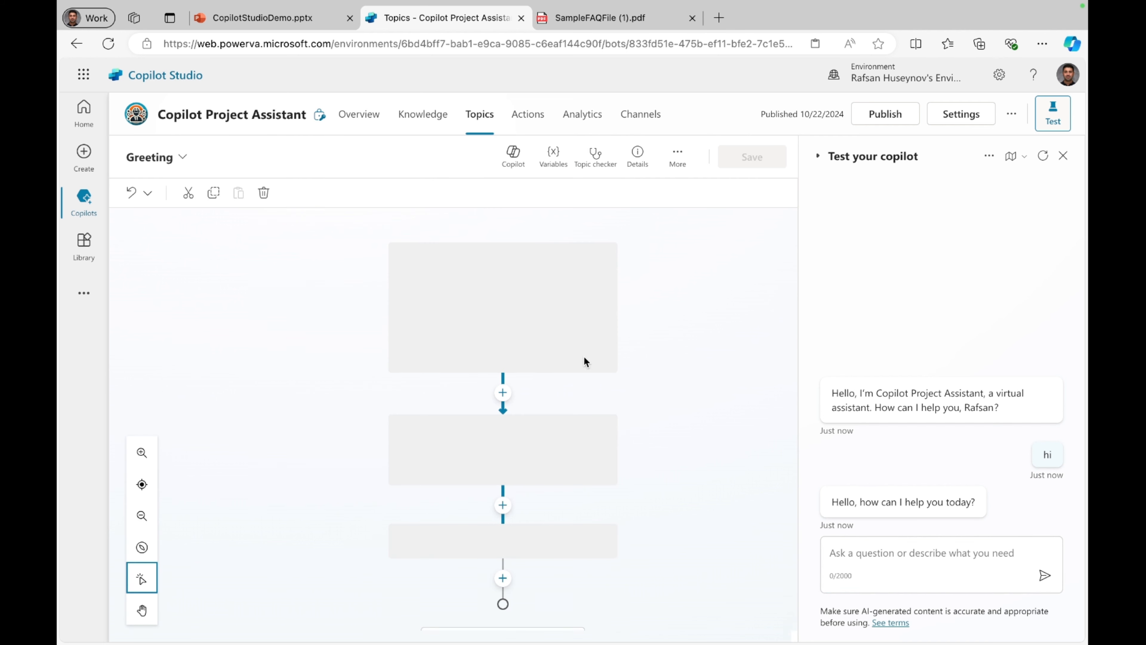
{"action": "scroll", "coordinate": [464, 541], "scroll_direction": "down", "scroll_amount": 3}
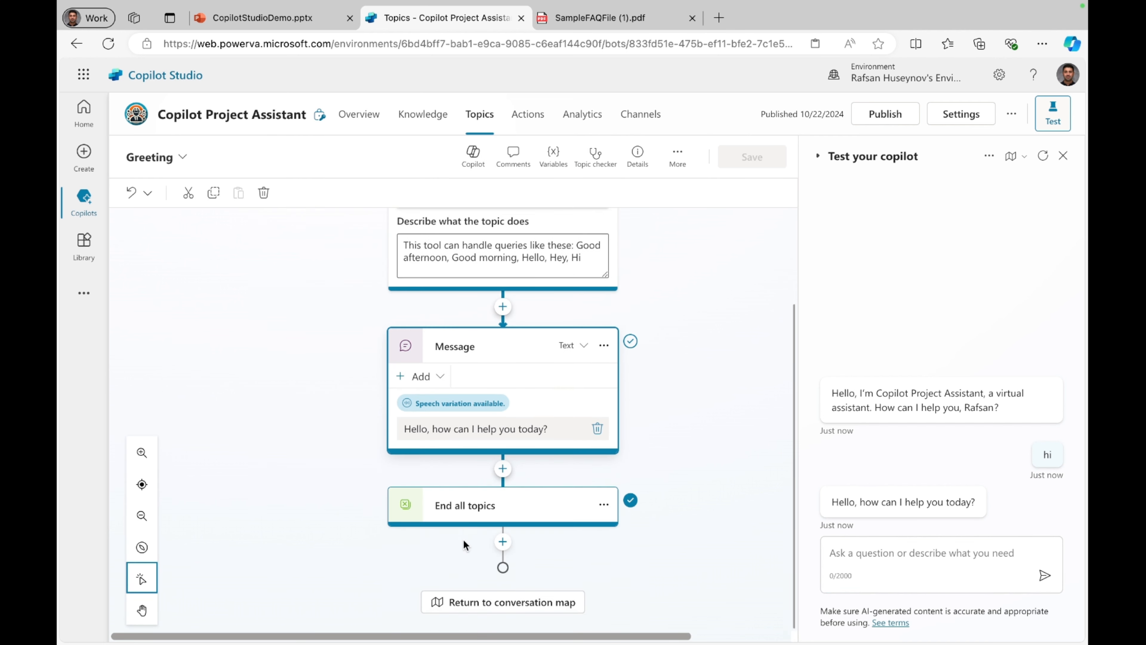
{"action": "scroll", "coordinate": [463, 540], "scroll_direction": "up", "scroll_amount": 2}
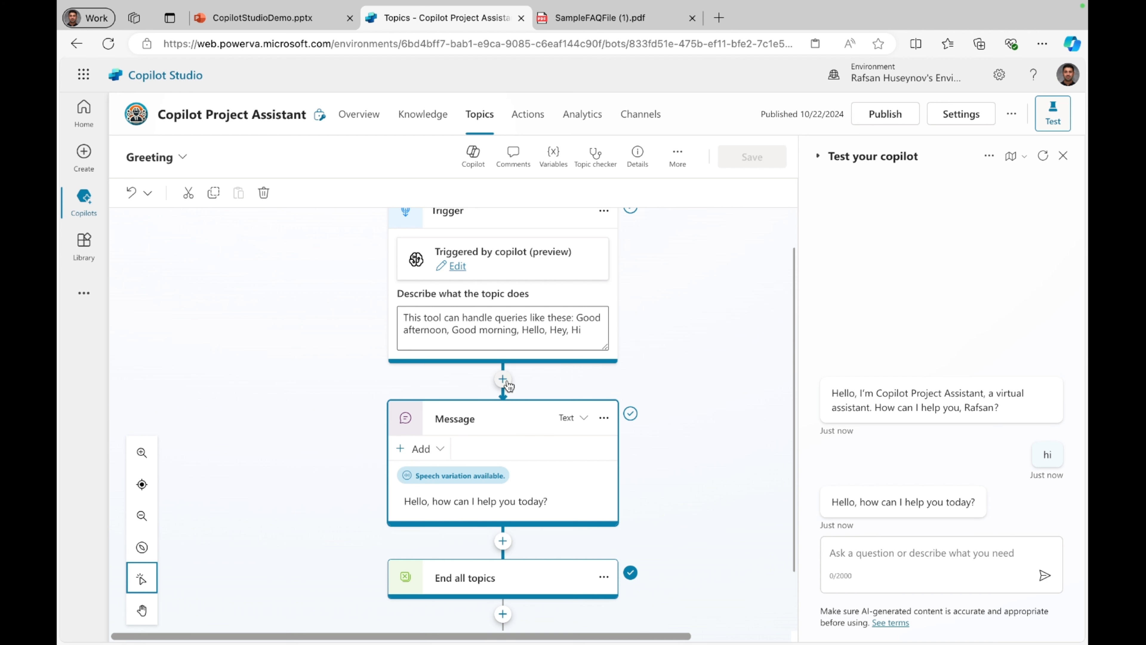
Step: Send "I have a power platform question" in the test chat and choose Power Apps from the offered options
{"action": "left_click", "coordinate": [840, 548]}
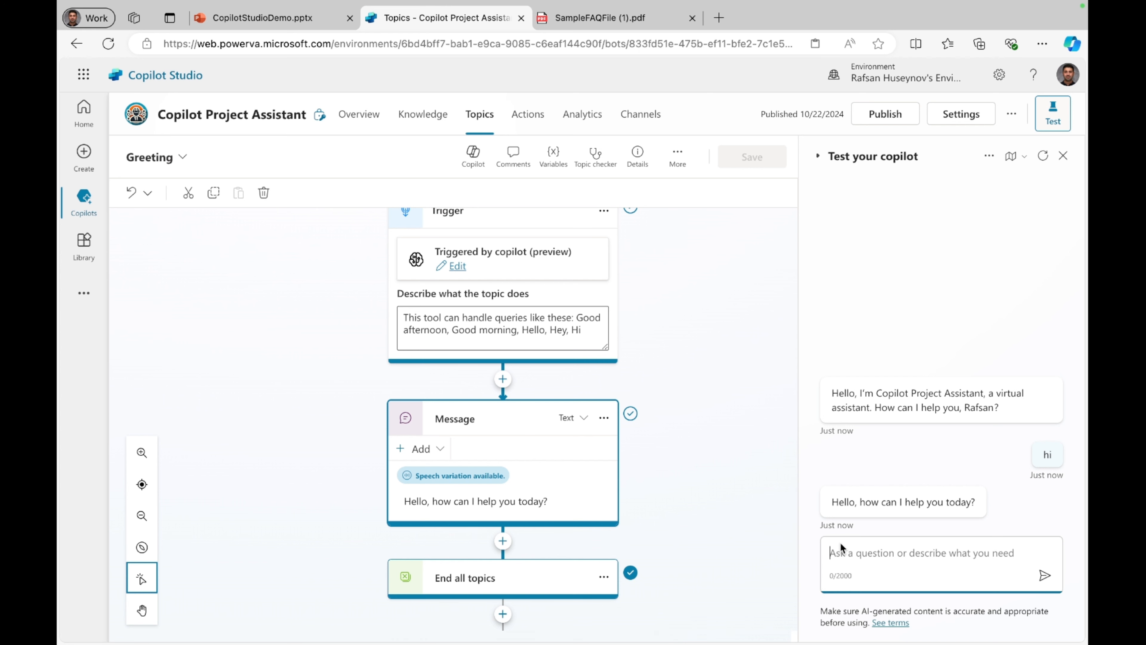
{"action": "type", "text": "I have a po"}
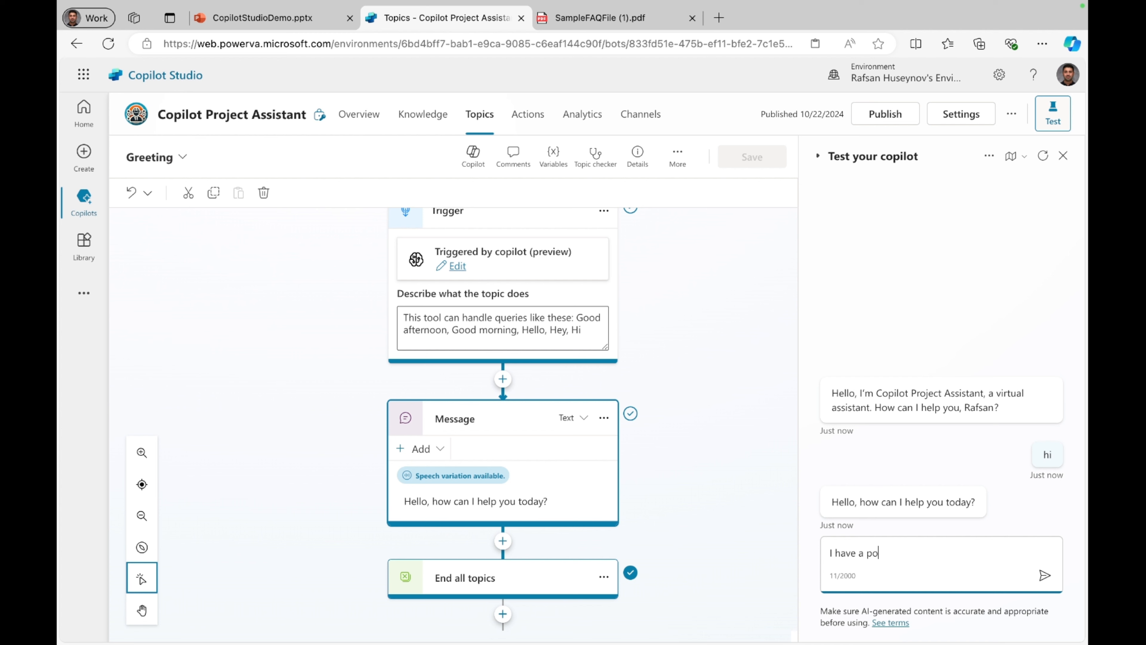
{"action": "type", "text": "wer platform question"}
{"action": "key", "text": "Return"}
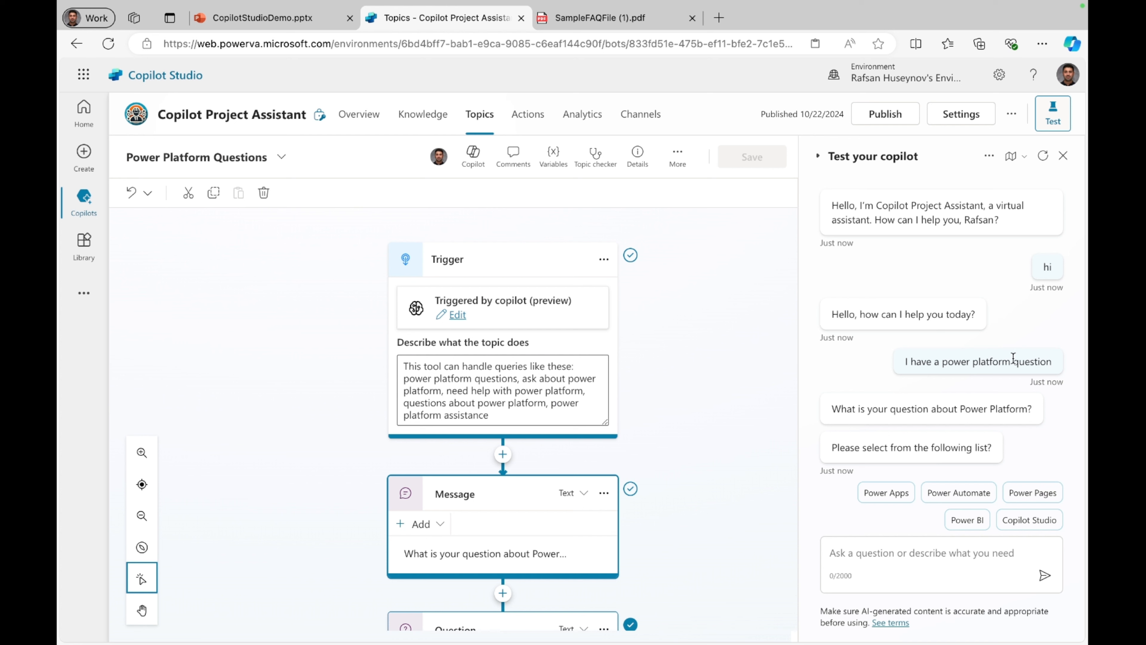
{"action": "left_click_drag", "start_coordinate": [1012, 360], "coordinate": [944, 355]}
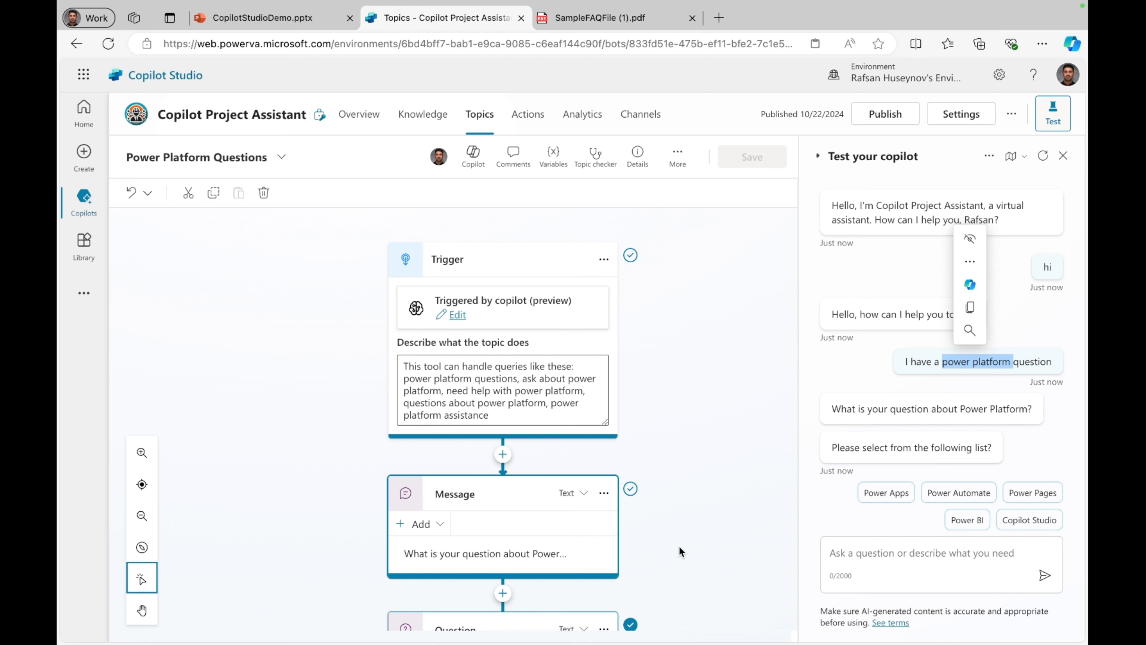
{"action": "left_click", "coordinate": [890, 494]}
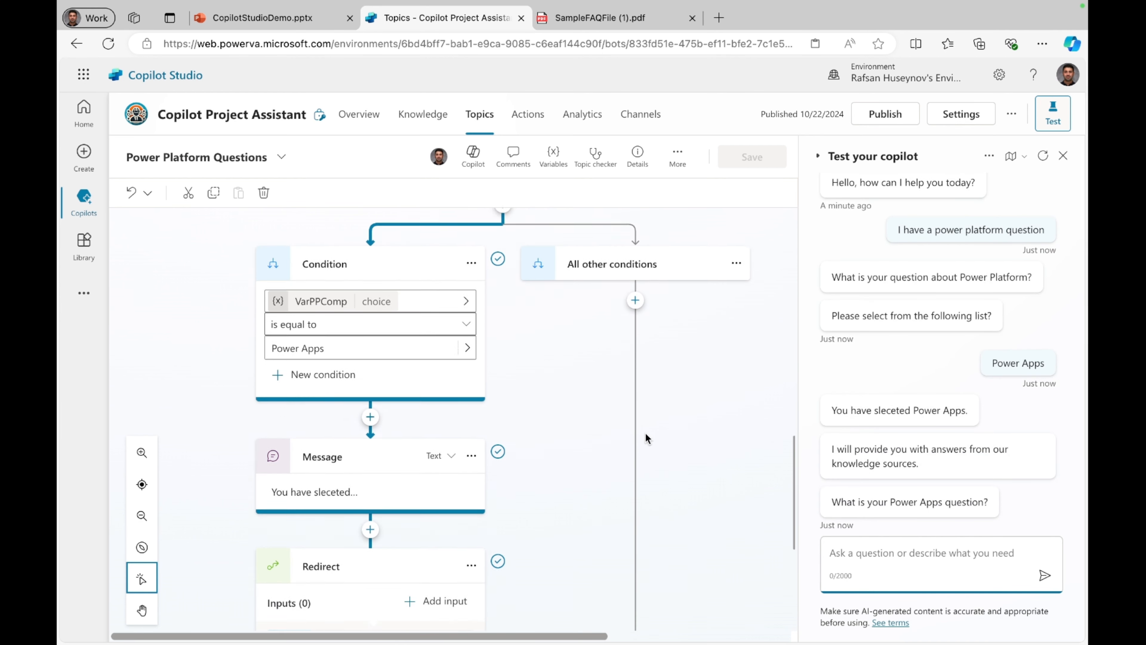
Step: Trace the test path through the Power Apps branch and its redirect, and examine the message, question and generative answers nodes in Power Apps Questions
{"action": "scroll", "coordinate": [646, 433], "scroll_direction": "up", "scroll_amount": 2}
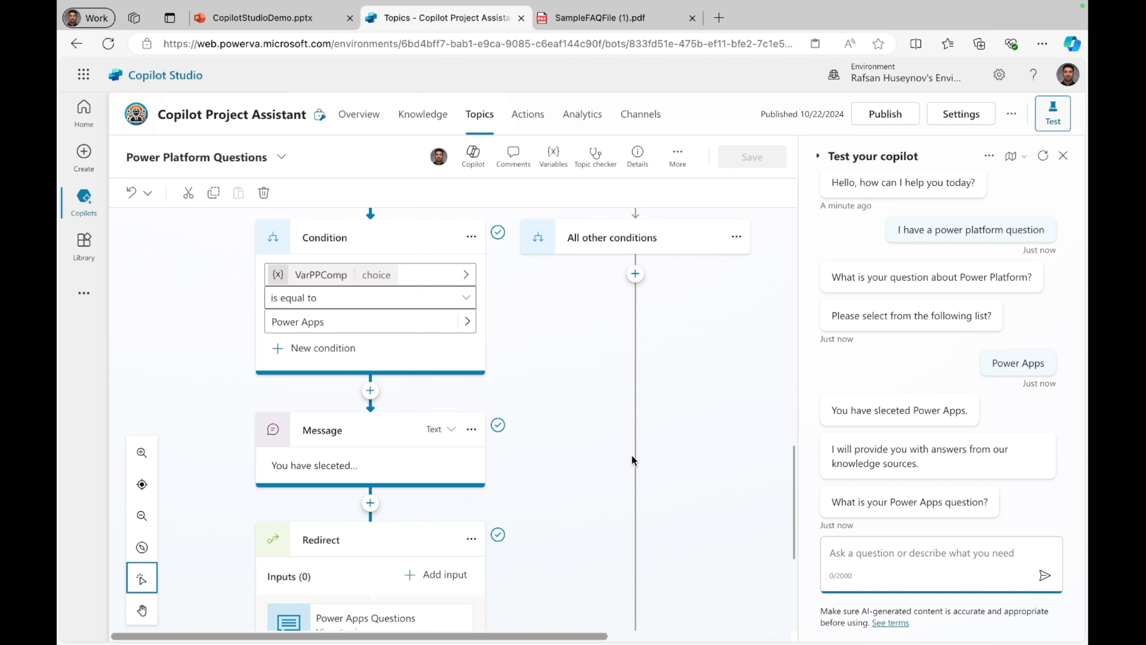
{"action": "scroll", "coordinate": [479, 544], "scroll_direction": "down", "scroll_amount": 4}
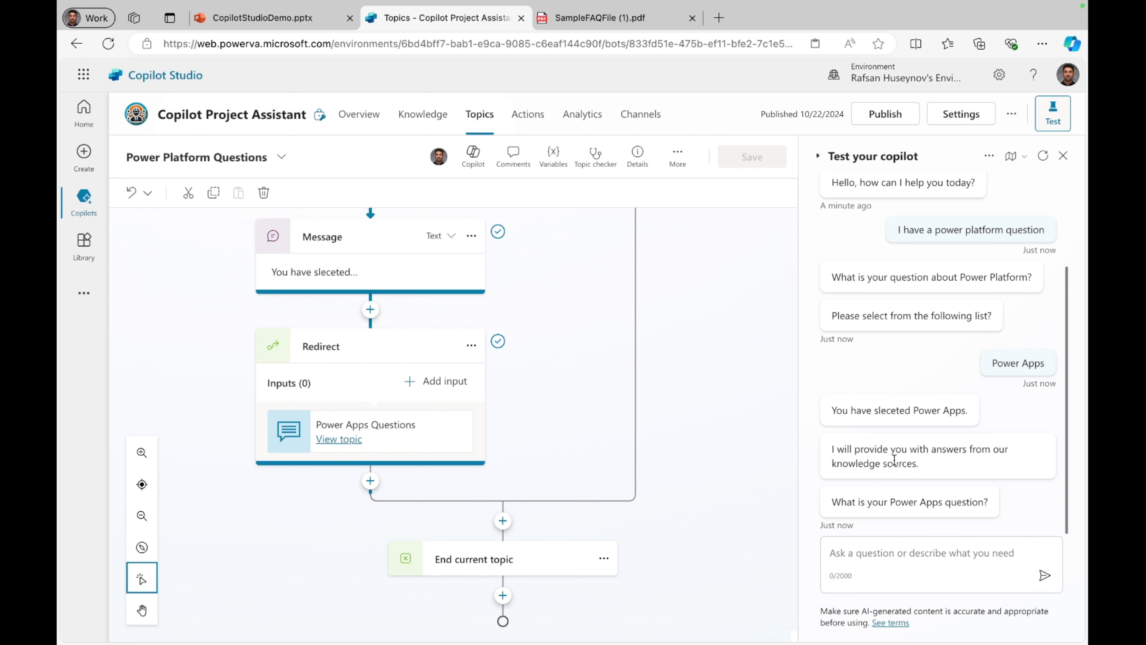
{"action": "left_click", "coordinate": [339, 439]}
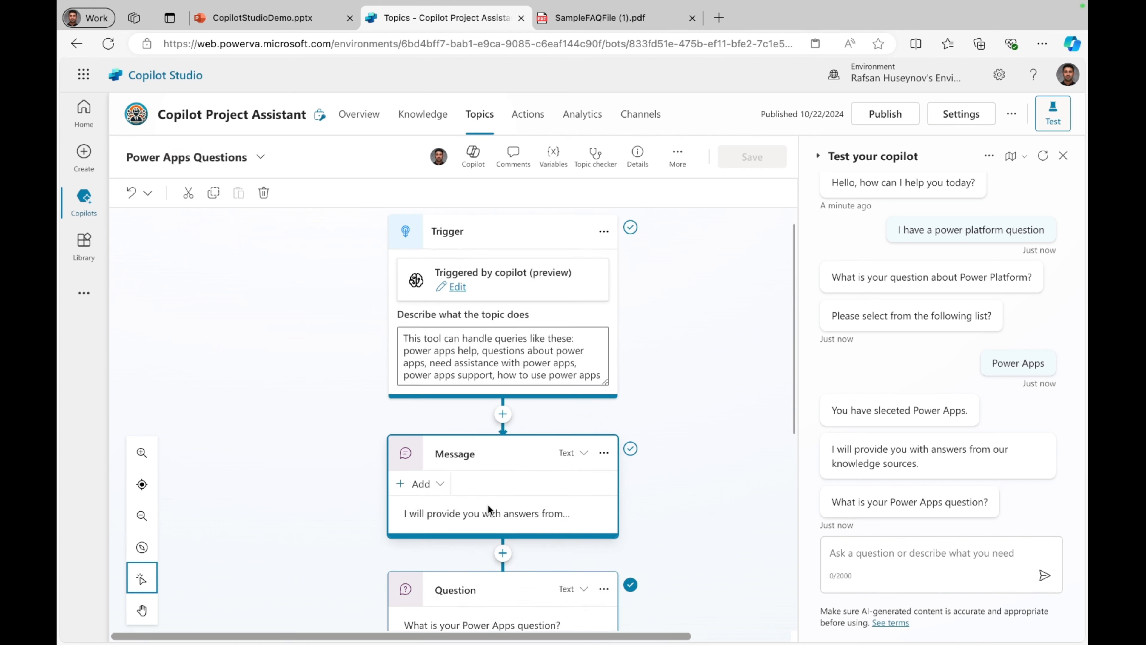
{"action": "scroll", "coordinate": [488, 504], "scroll_direction": "down", "scroll_amount": 3}
{"action": "scroll", "coordinate": [520, 400], "scroll_direction": "up", "scroll_amount": 4}
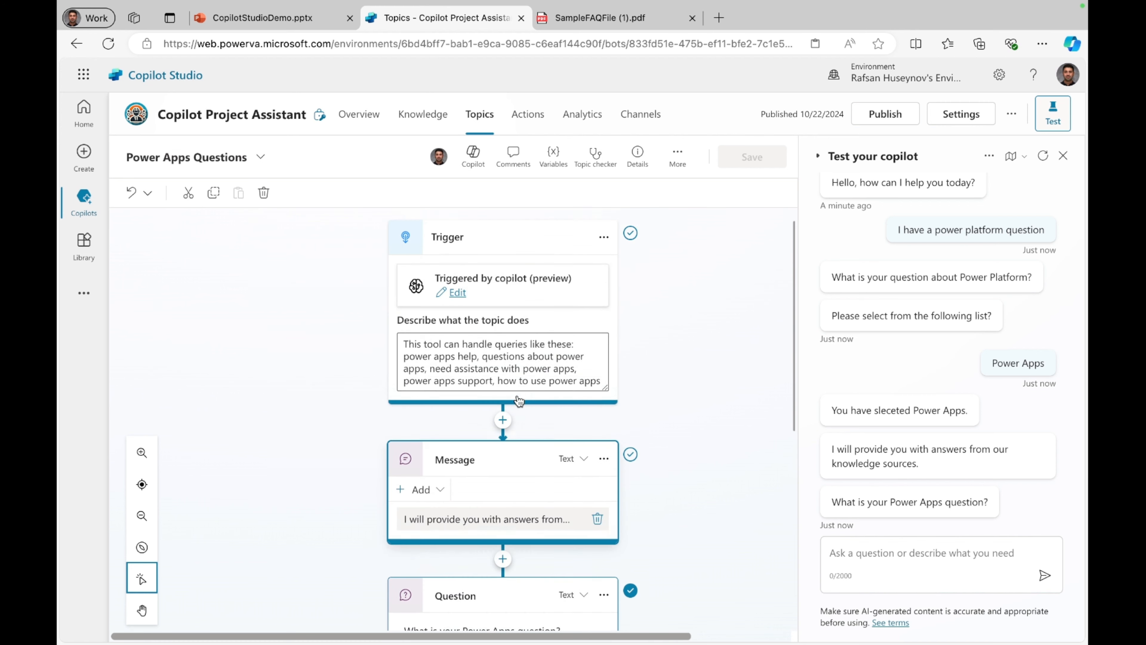
{"action": "scroll", "coordinate": [530, 446], "scroll_direction": "down", "scroll_amount": 3}
{"action": "scroll", "coordinate": [529, 446], "scroll_direction": "down", "scroll_amount": 3}
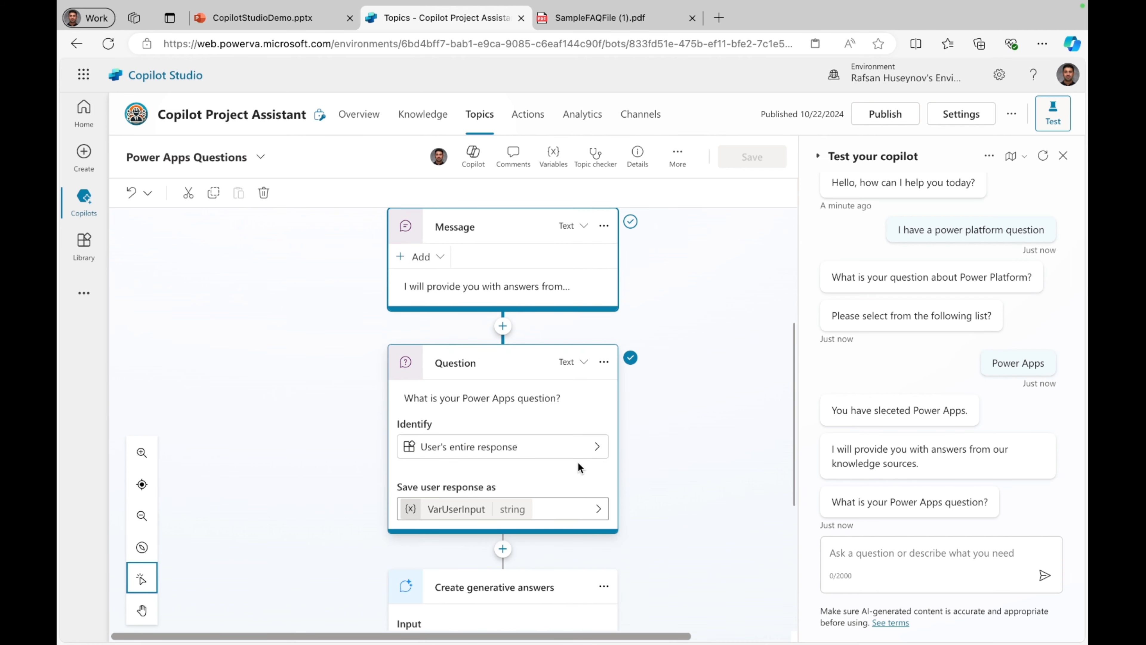
{"action": "scroll", "coordinate": [579, 467], "scroll_direction": "down", "scroll_amount": 3}
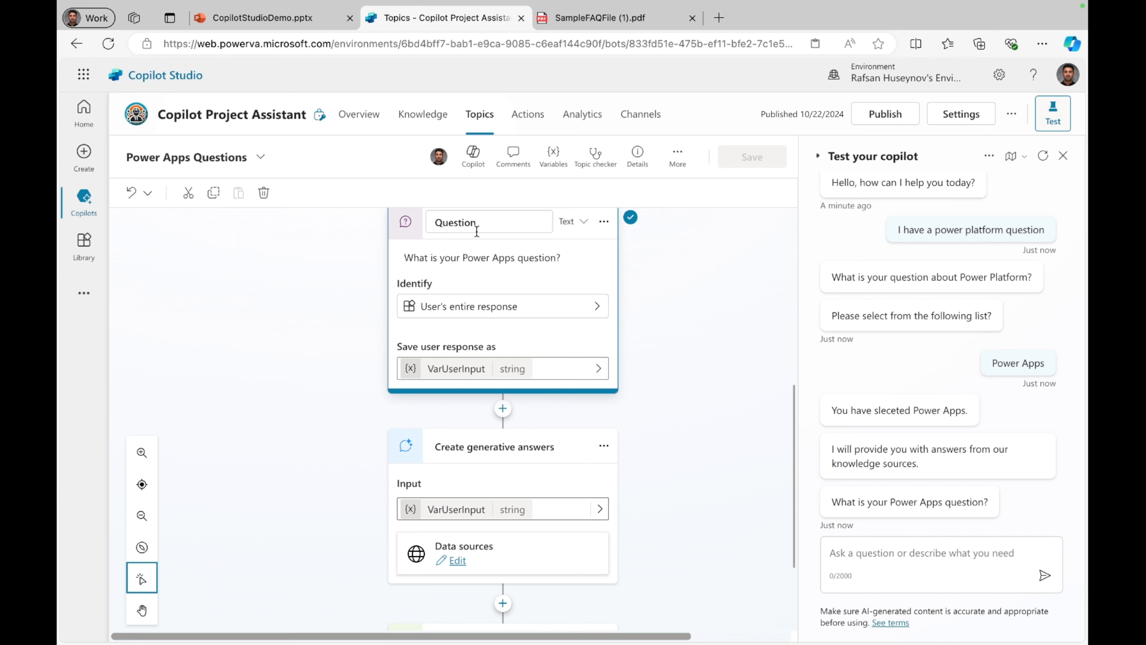
{"action": "scroll", "coordinate": [477, 231], "scroll_direction": "up", "scroll_amount": 3}
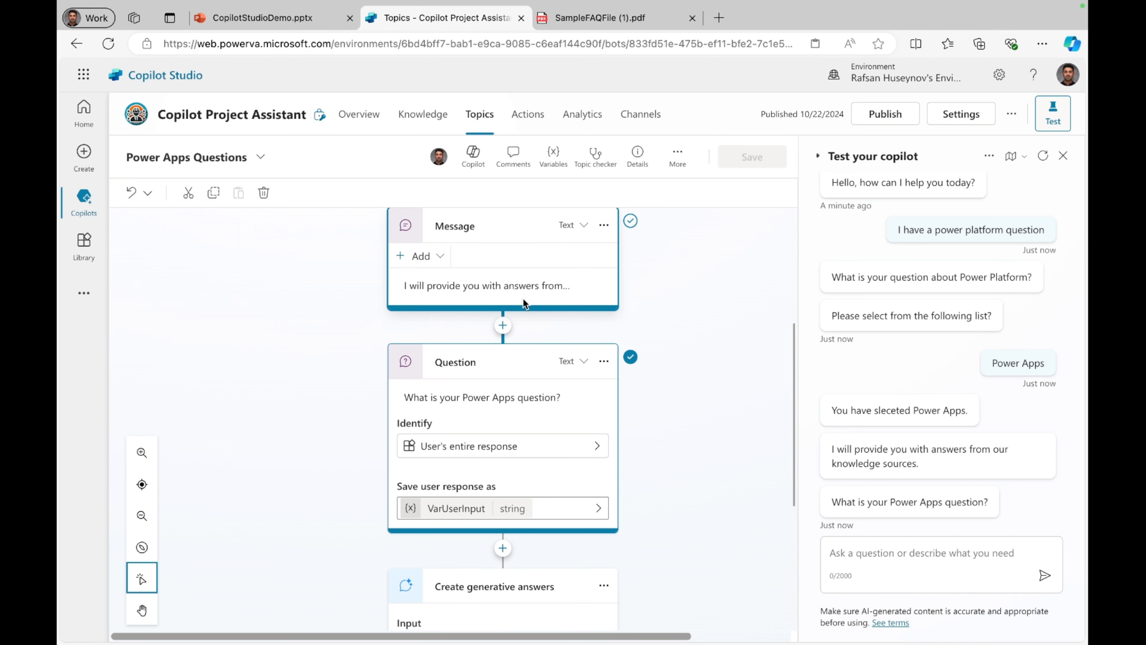
Step: Send the question "how can I add a data source in power apps?" in the test chat
{"action": "left_click", "coordinate": [850, 551]}
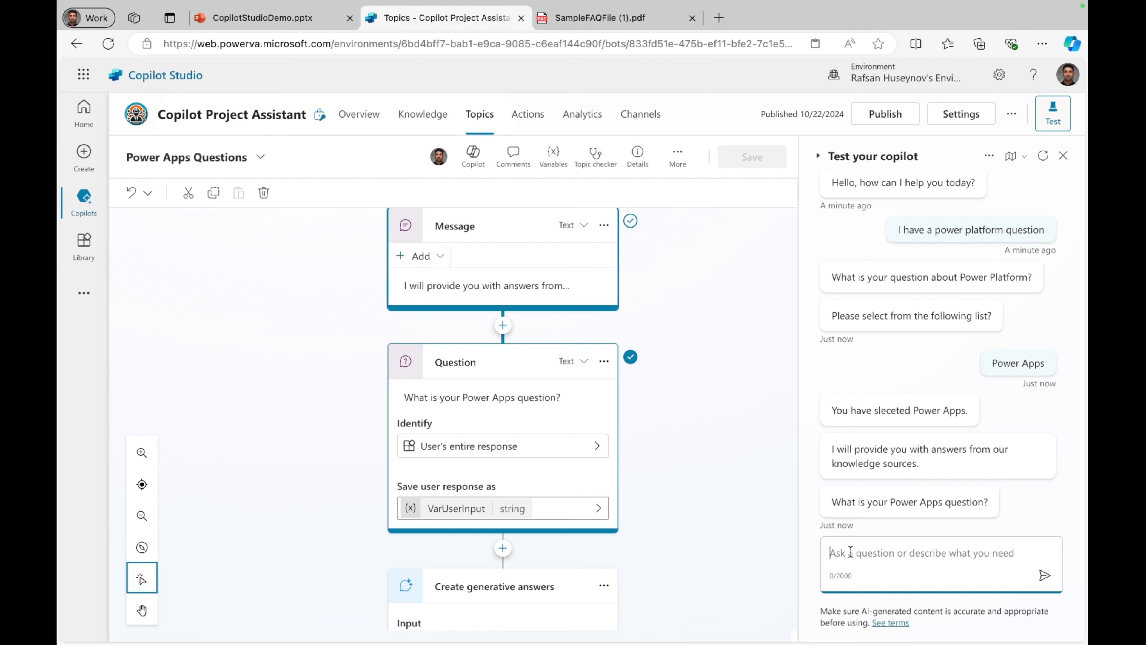
{"action": "type", "text": "how ca"}
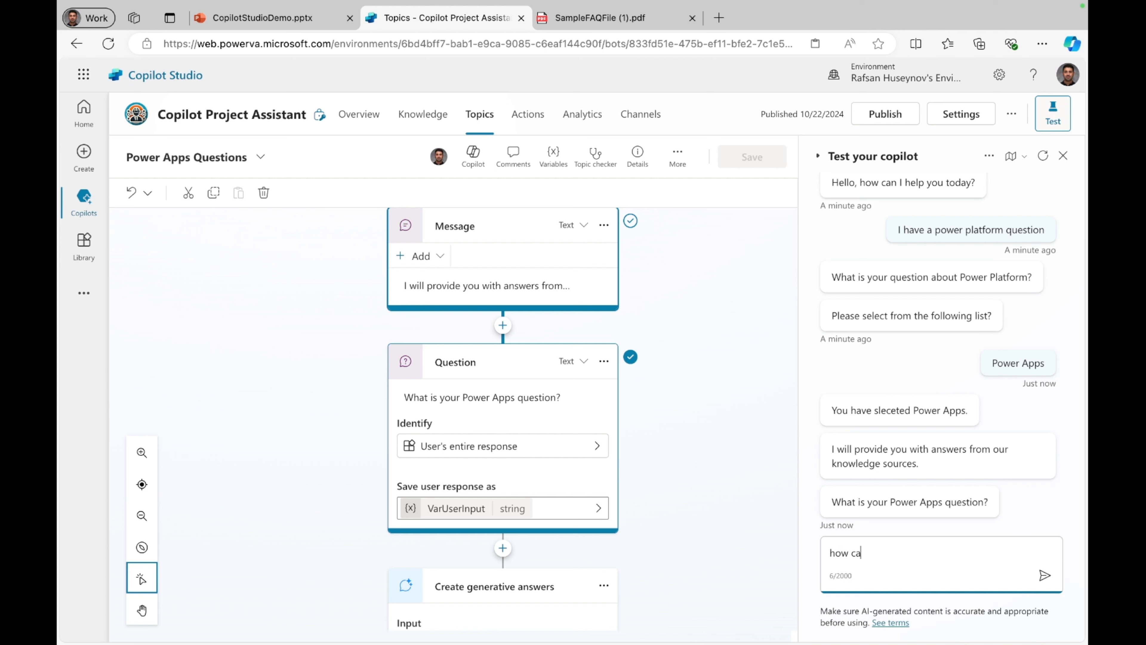
{"action": "type", "text": "n I add a data "}
{"action": "type", "text": "dou"}
{"action": "type", "text": "rce"}
{"action": "key", "text": "BackSpace"}
{"action": "key", "text": "BackSpace"}
{"action": "key", "text": "BackSpace"}
{"action": "key", "text": "BackSpace"}
{"action": "key", "text": "BackSpace"}
{"action": "key", "text": "BackSpace"}
{"action": "type", "text": "source in power "}
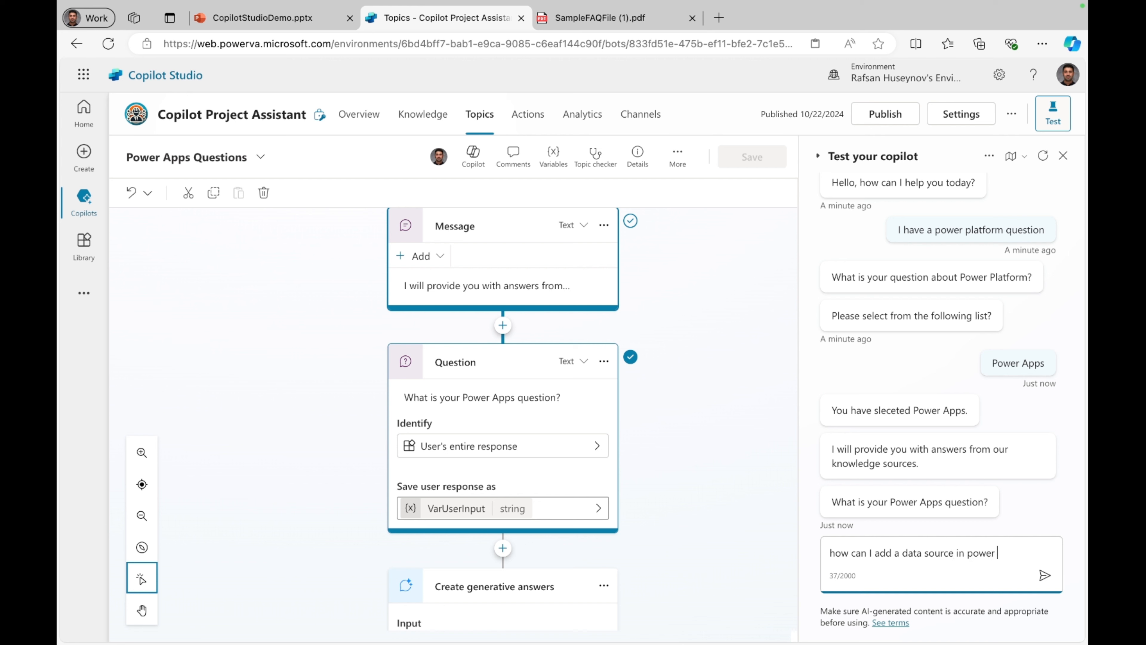
{"action": "type", "text": "apps?"}
{"action": "key", "text": "Return"}
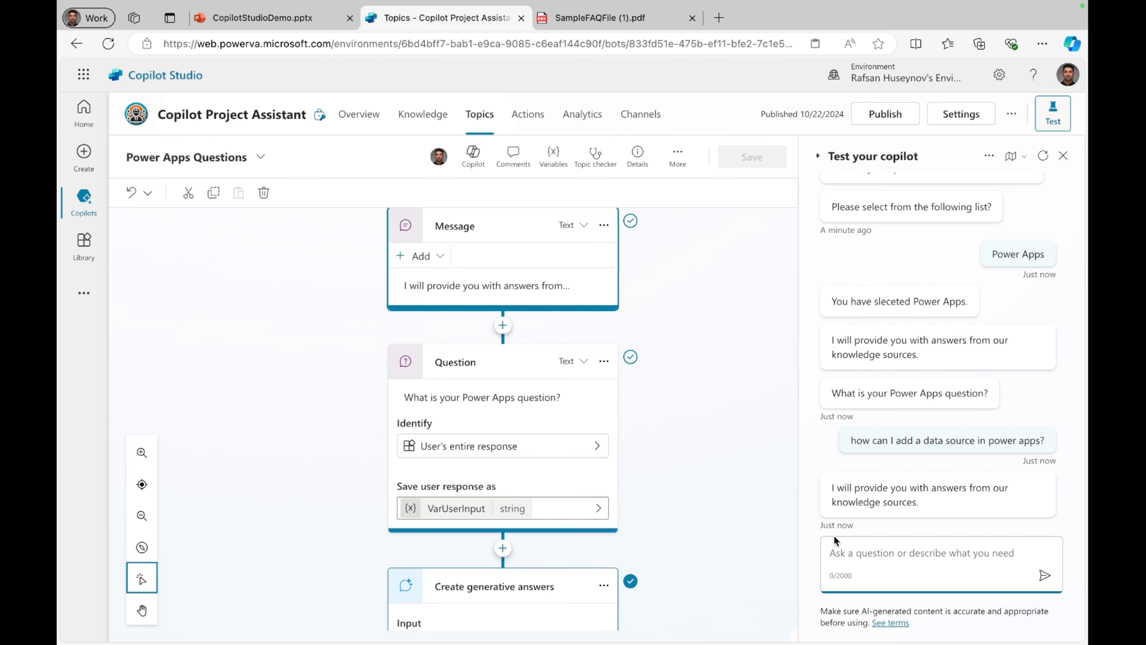
Step: Trace the reply through the generative answers node and compare it with the data source entry in SampleFAQFile (1).pdf
{"action": "scroll", "coordinate": [583, 495], "scroll_direction": "down", "scroll_amount": 1}
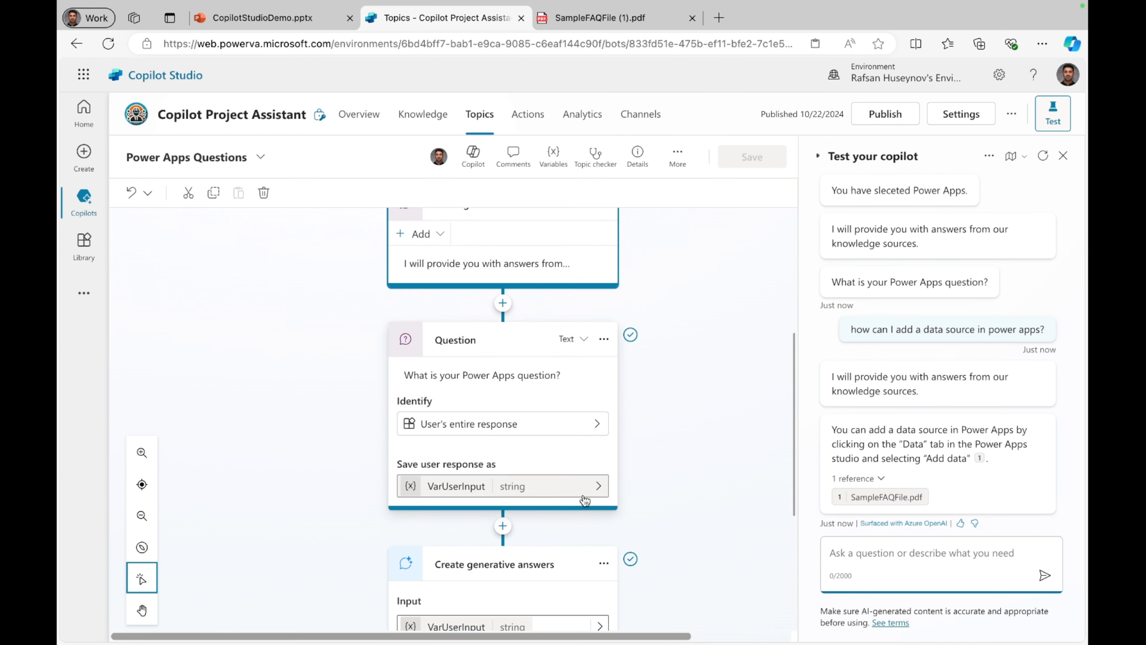
{"action": "scroll", "coordinate": [583, 497], "scroll_direction": "down", "scroll_amount": 4}
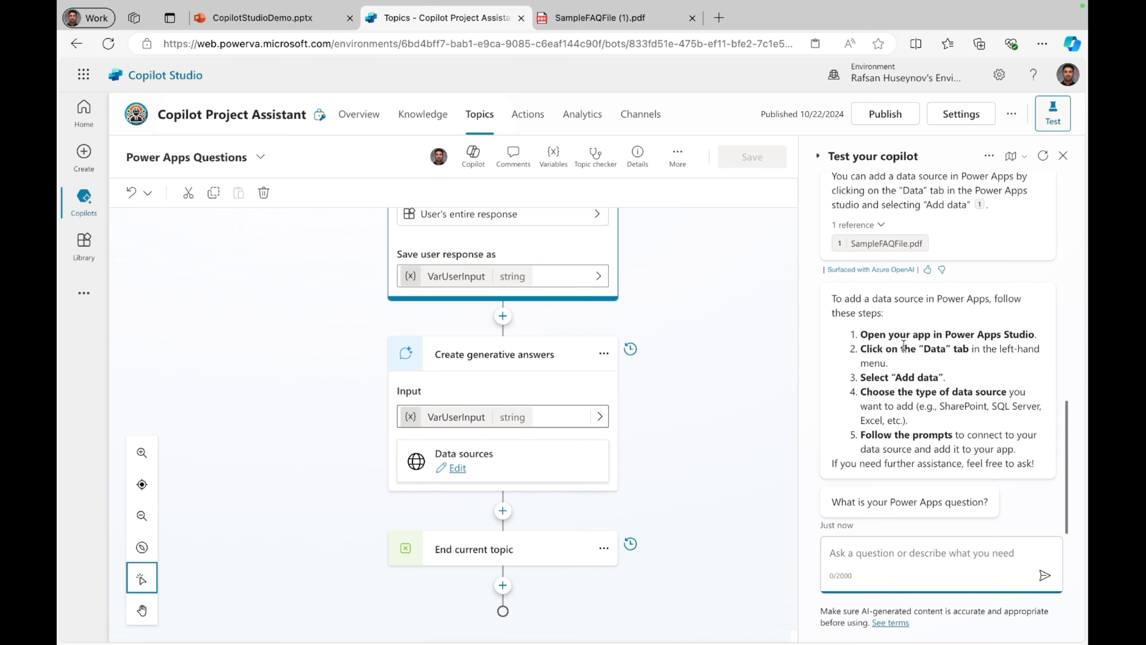
{"action": "scroll", "coordinate": [903, 345], "scroll_direction": "up", "scroll_amount": 4}
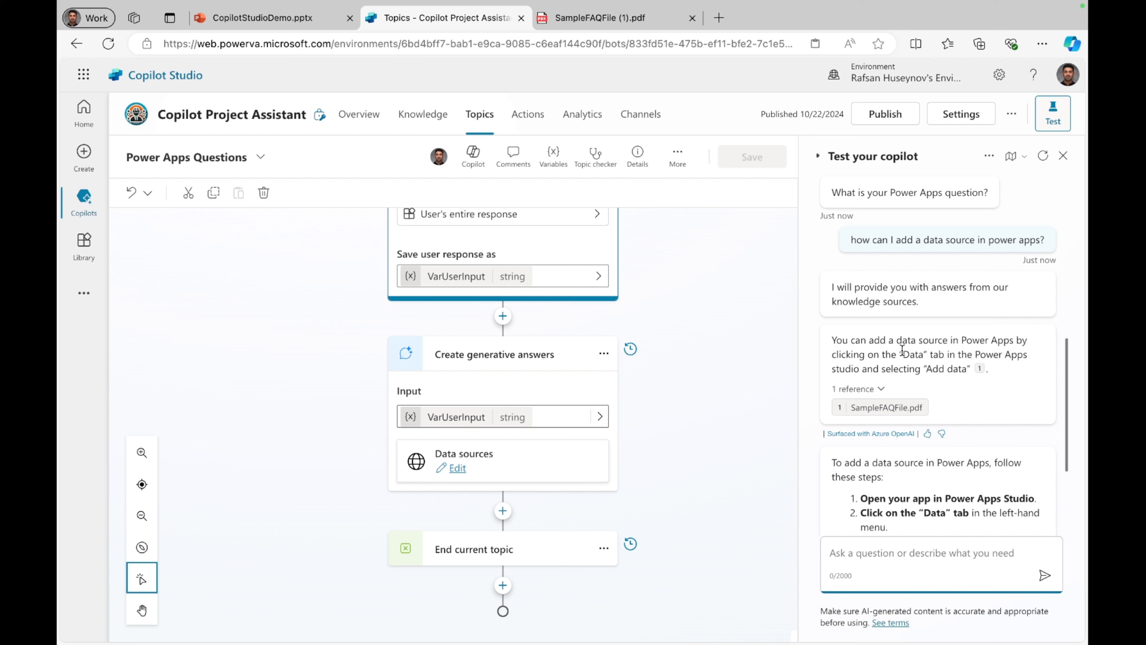
{"action": "scroll", "coordinate": [903, 350], "scroll_direction": "down", "scroll_amount": 1}
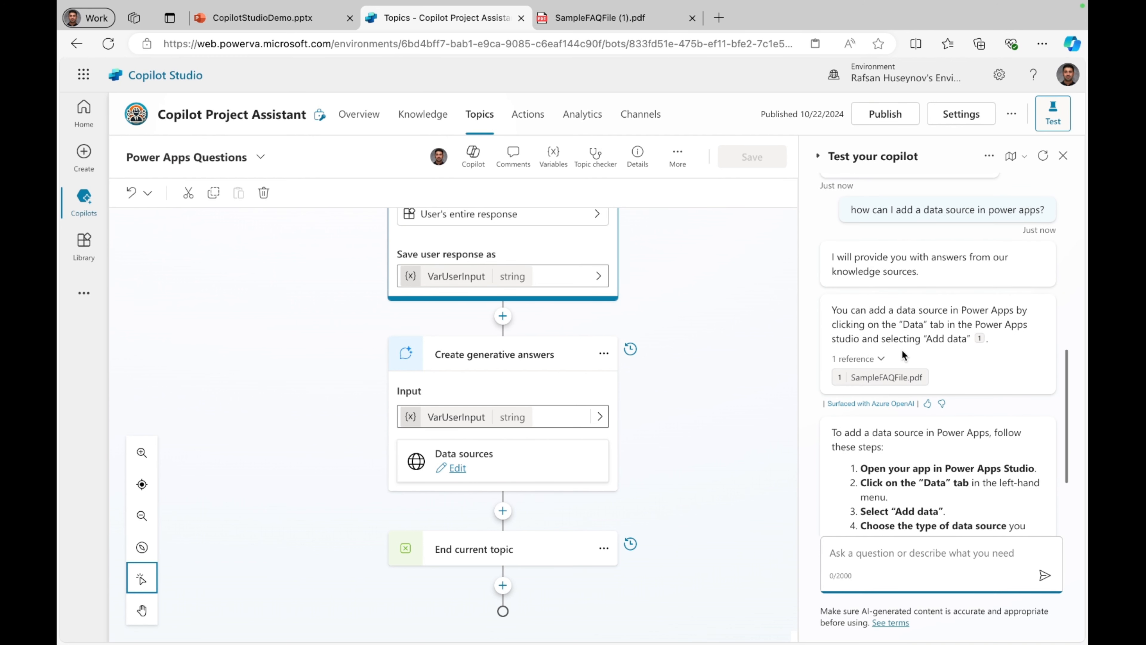
{"action": "left_click_drag", "start_coordinate": [995, 344], "coordinate": [832, 312]}
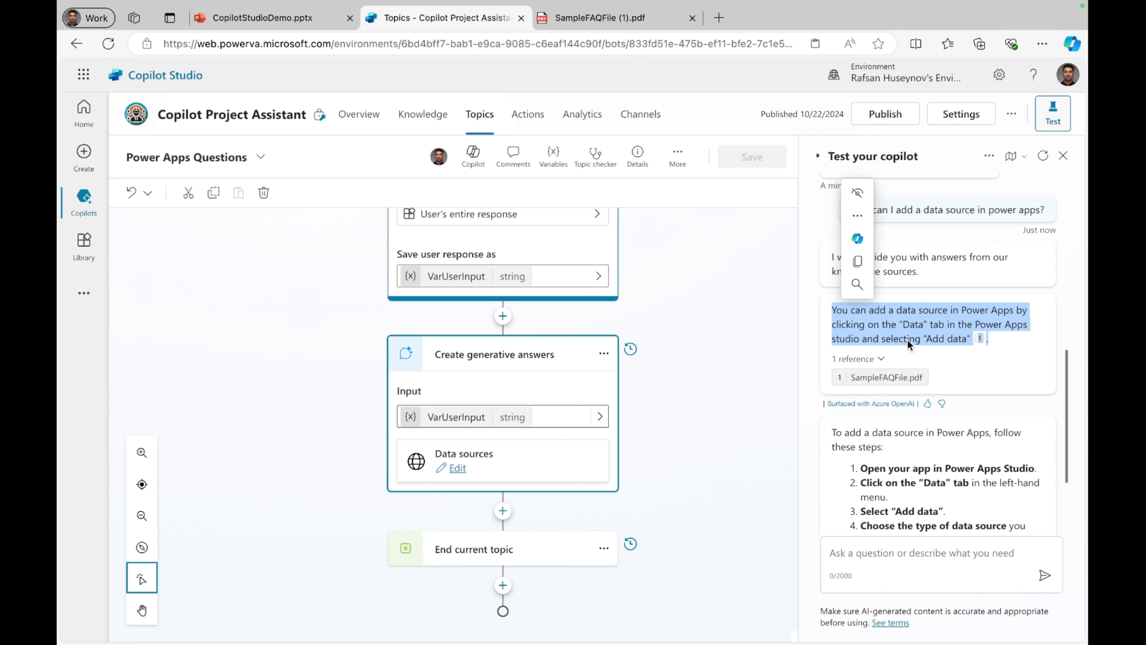
{"action": "left_click", "coordinate": [600, 16]}
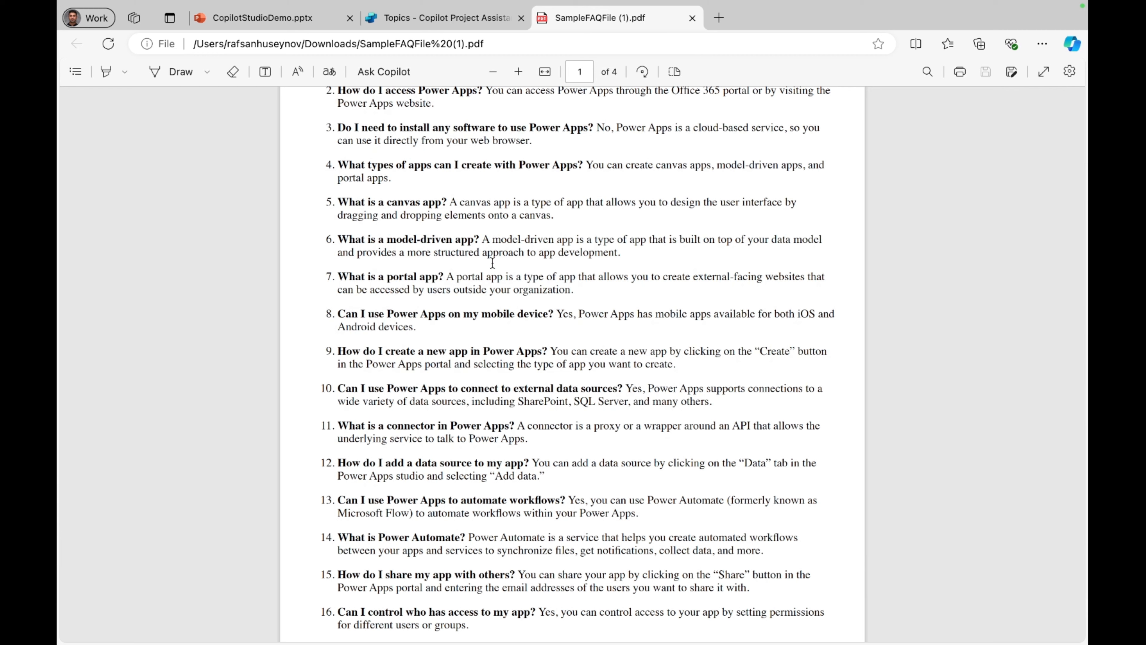
{"action": "scroll", "coordinate": [491, 287], "scroll_direction": "down", "scroll_amount": 5}
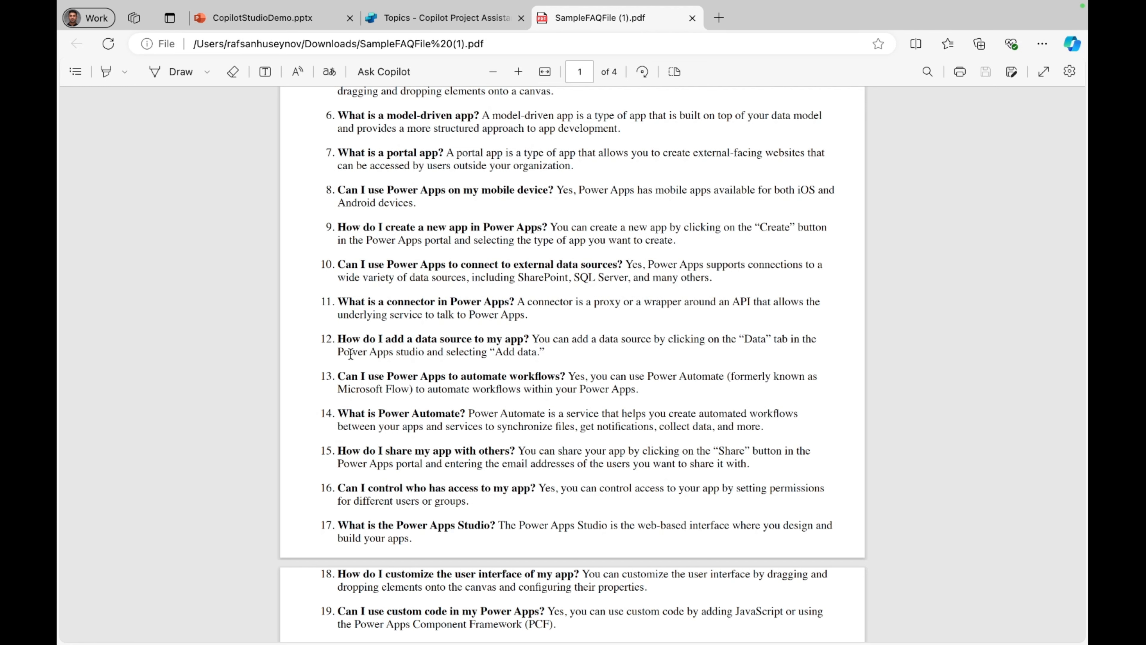
{"action": "left_click", "coordinate": [453, 22]}
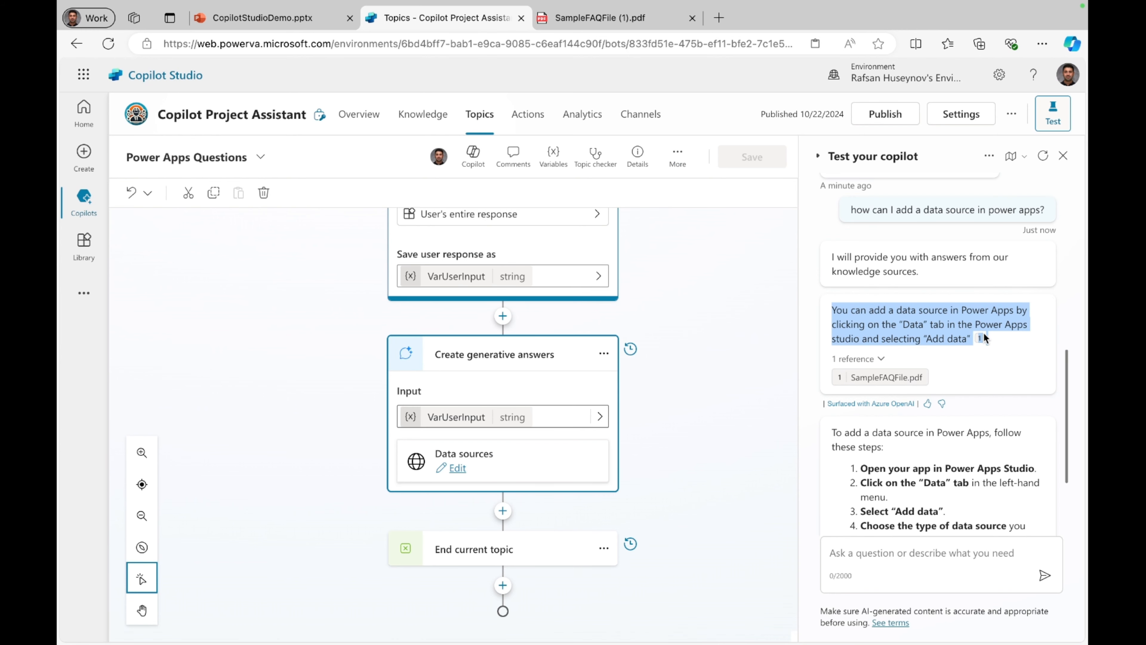
{"action": "left_click", "coordinate": [1019, 350]}
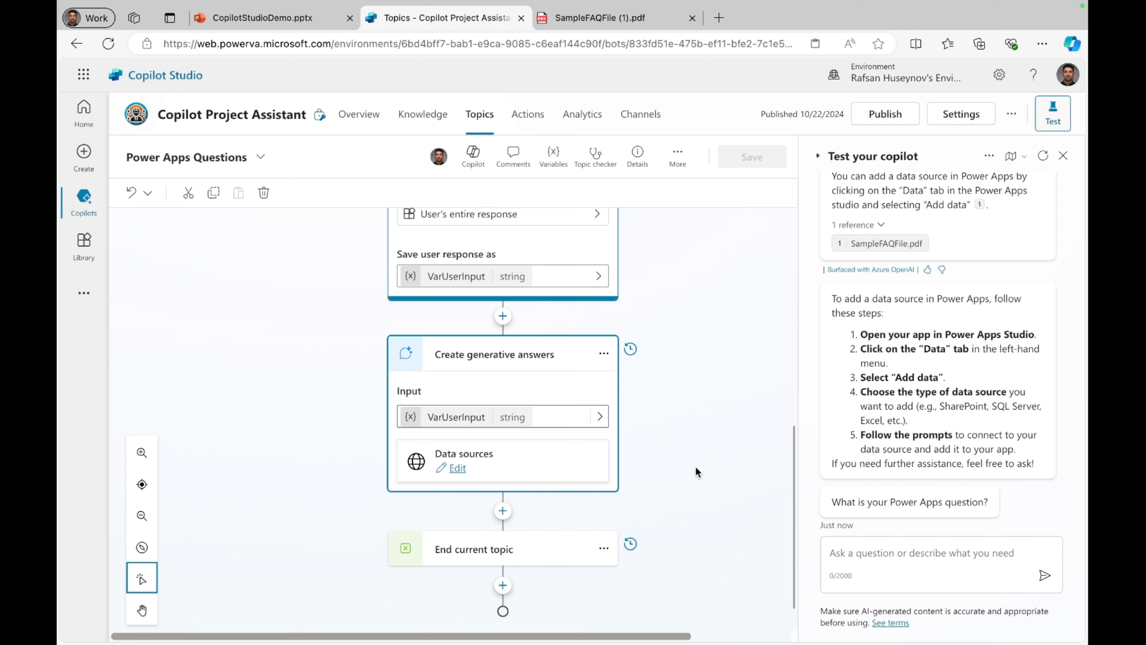
Step: Examine the question behavior properties of the Power Apps question node, covering skip behavior and reprompts
{"action": "scroll", "coordinate": [696, 467], "scroll_direction": "up", "scroll_amount": 4}
{"action": "scroll", "coordinate": [617, 310], "scroll_direction": "down", "scroll_amount": 1}
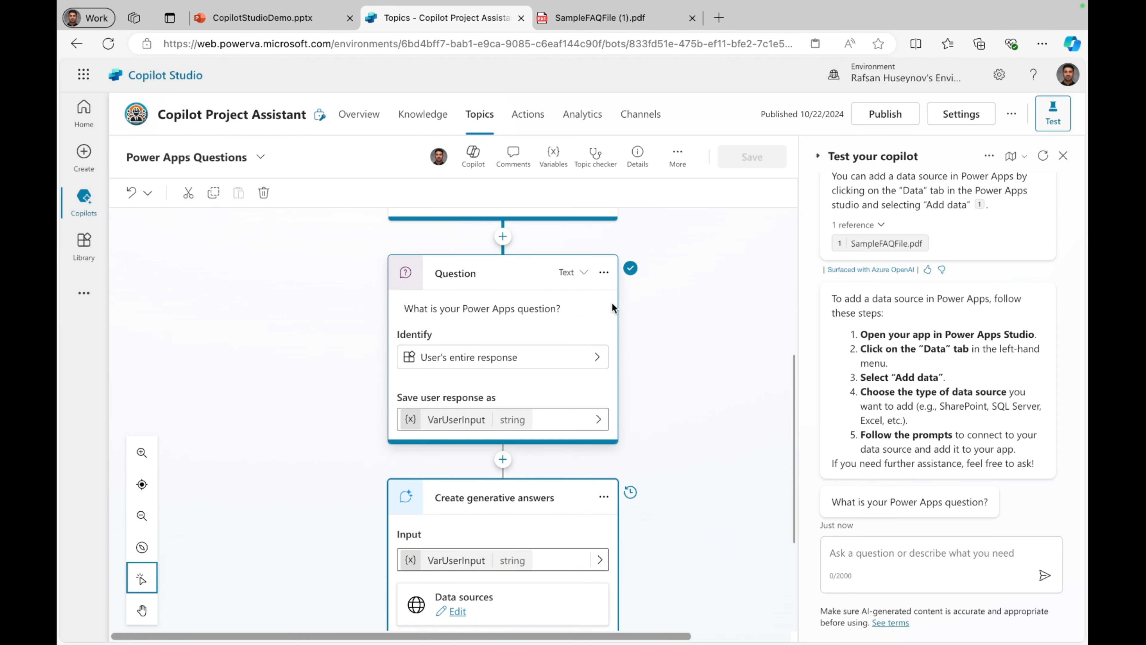
{"action": "left_click", "coordinate": [605, 274]}
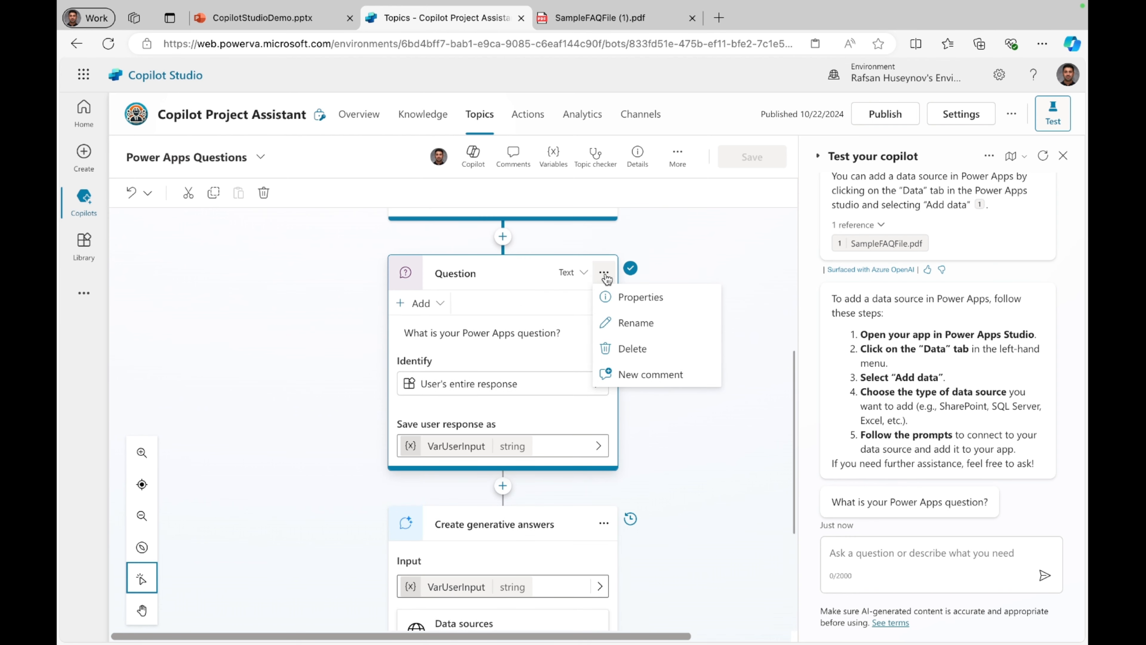
{"action": "left_click", "coordinate": [641, 299]}
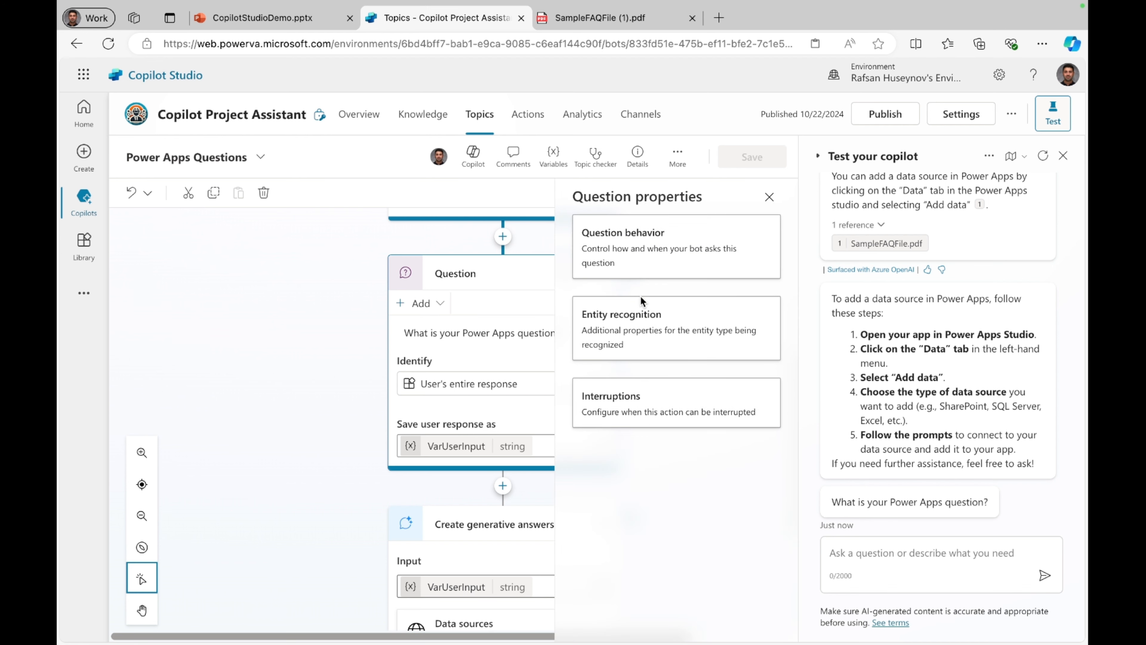
{"action": "left_click", "coordinate": [641, 253]}
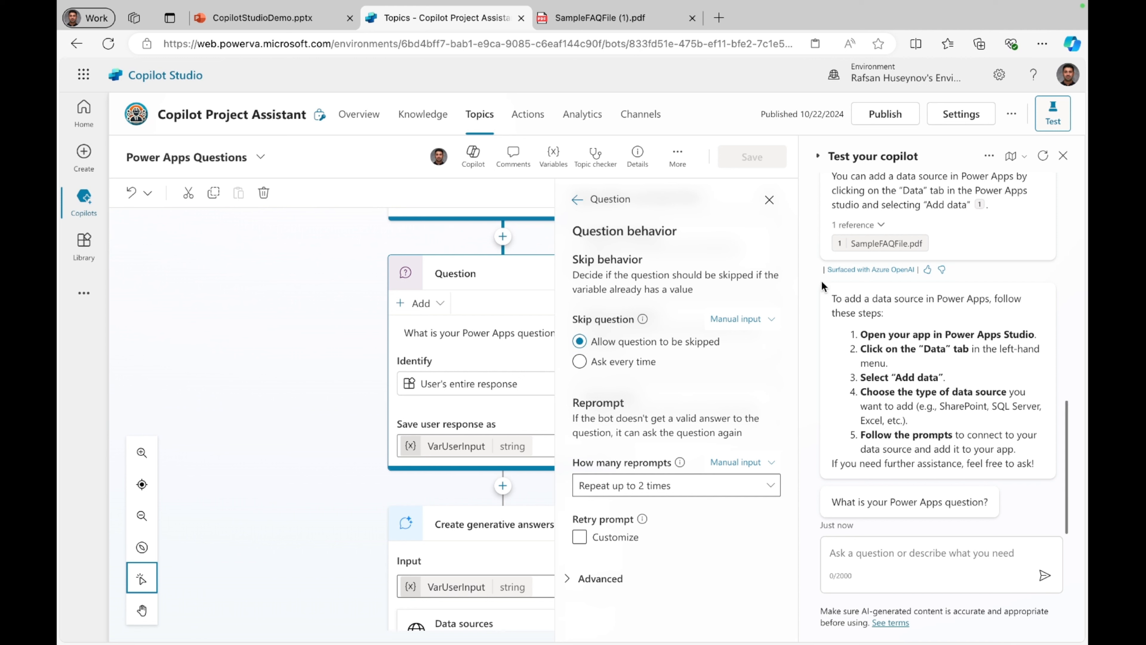
{"action": "left_click", "coordinate": [770, 201]}
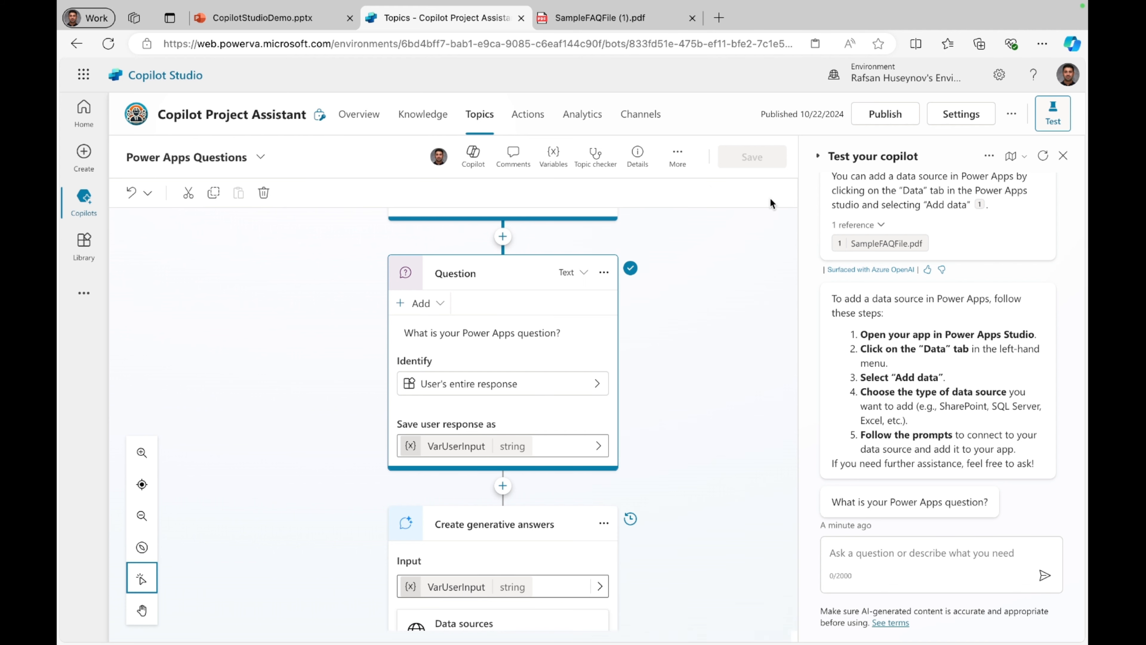
Step: Open the Power Platform Questions topic at its condition branches and start a new test conversation
{"action": "left_click", "coordinate": [485, 119]}
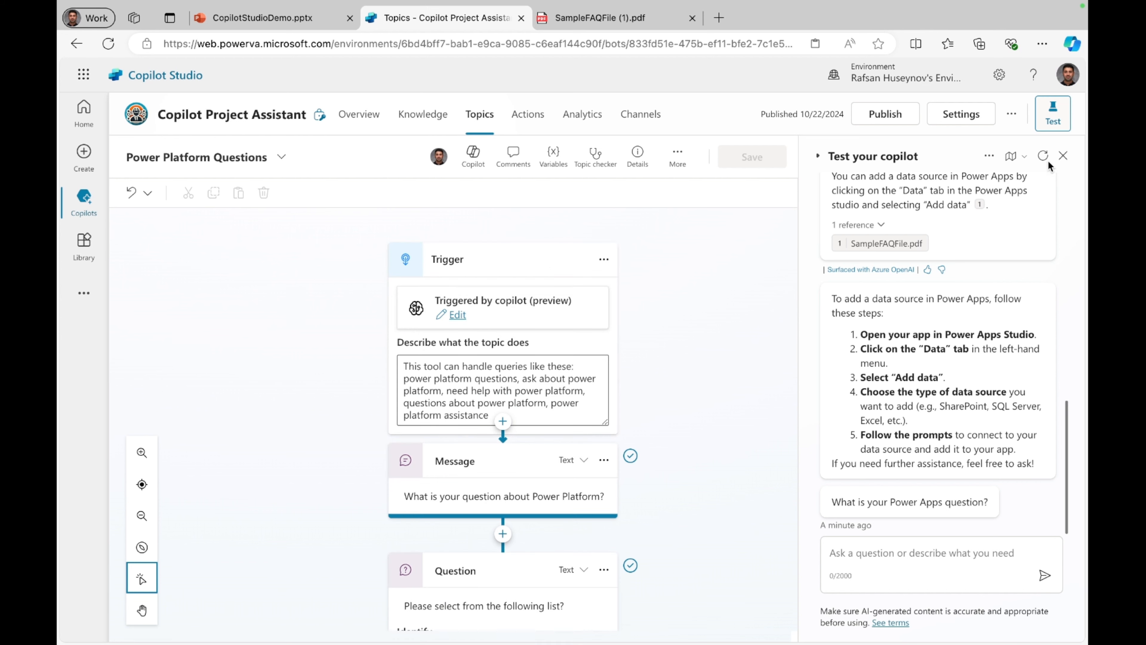
{"action": "left_click", "coordinate": [1043, 156]}
{"action": "scroll", "coordinate": [519, 447], "scroll_direction": "down", "scroll_amount": 8}
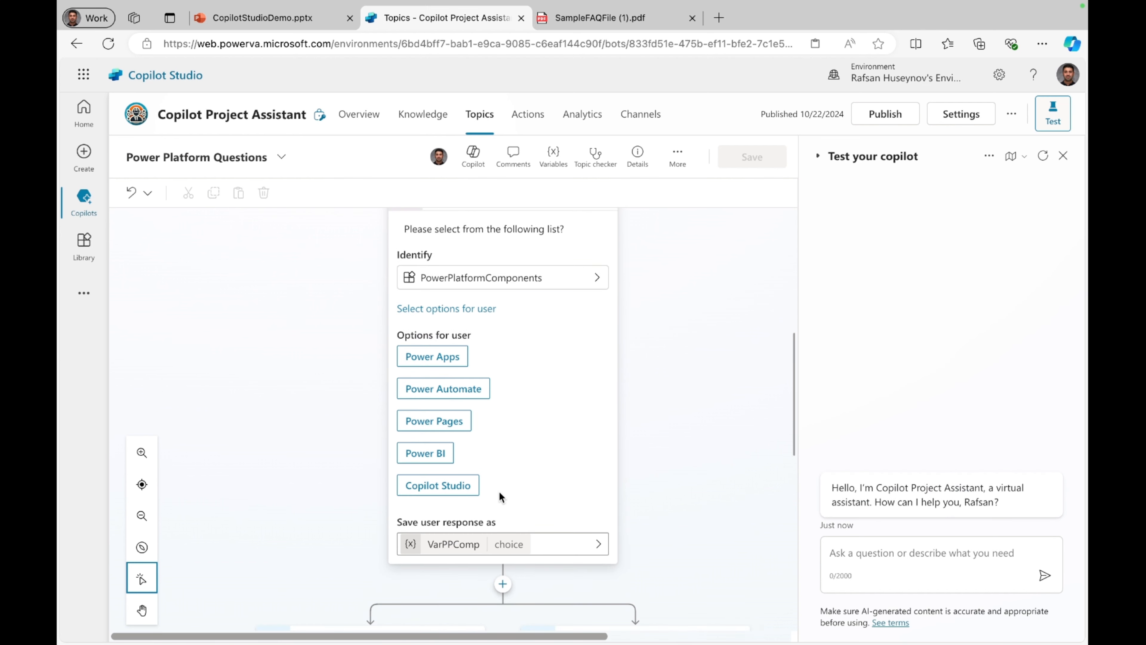
{"action": "scroll", "coordinate": [499, 491], "scroll_direction": "down", "scroll_amount": 3}
{"action": "scroll", "coordinate": [499, 491], "scroll_direction": "down", "scroll_amount": 2}
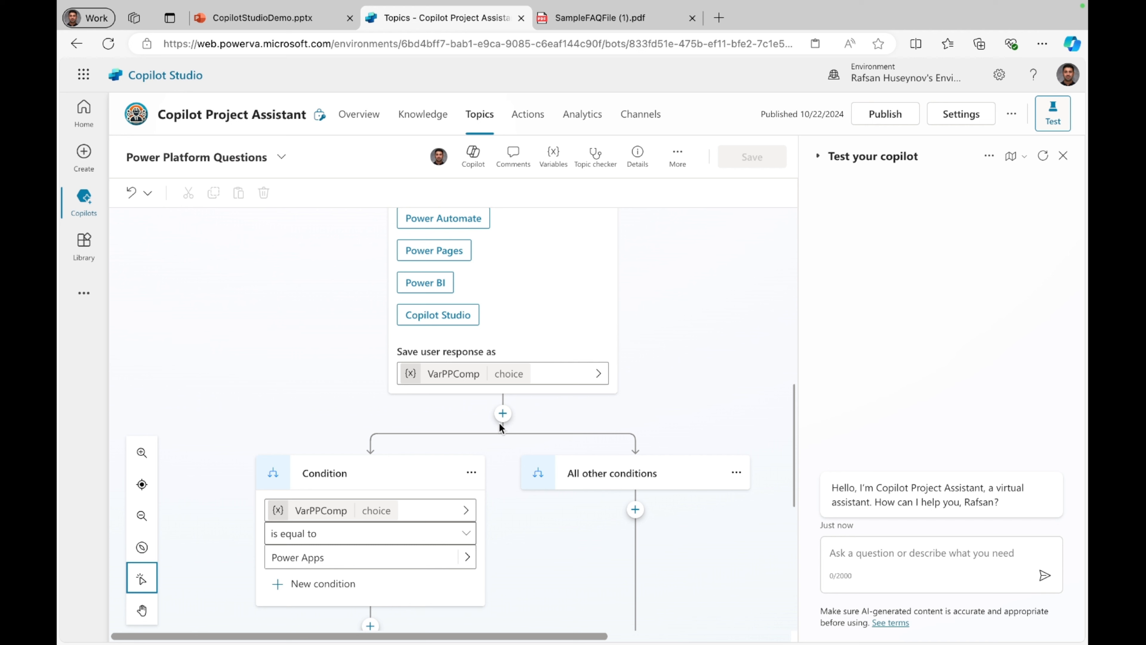
Step: Add a condition branch below the component question that checks whether VarPPComp is equal to Power Automate
{"action": "left_click", "coordinate": [503, 414]}
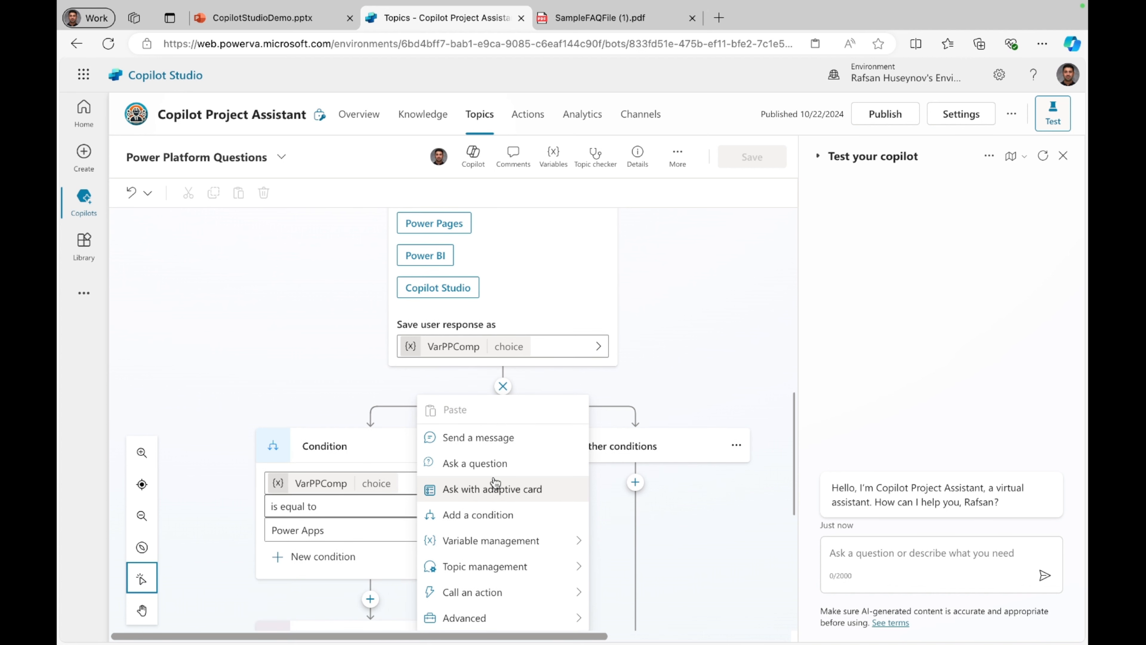
{"action": "left_click", "coordinate": [494, 515]}
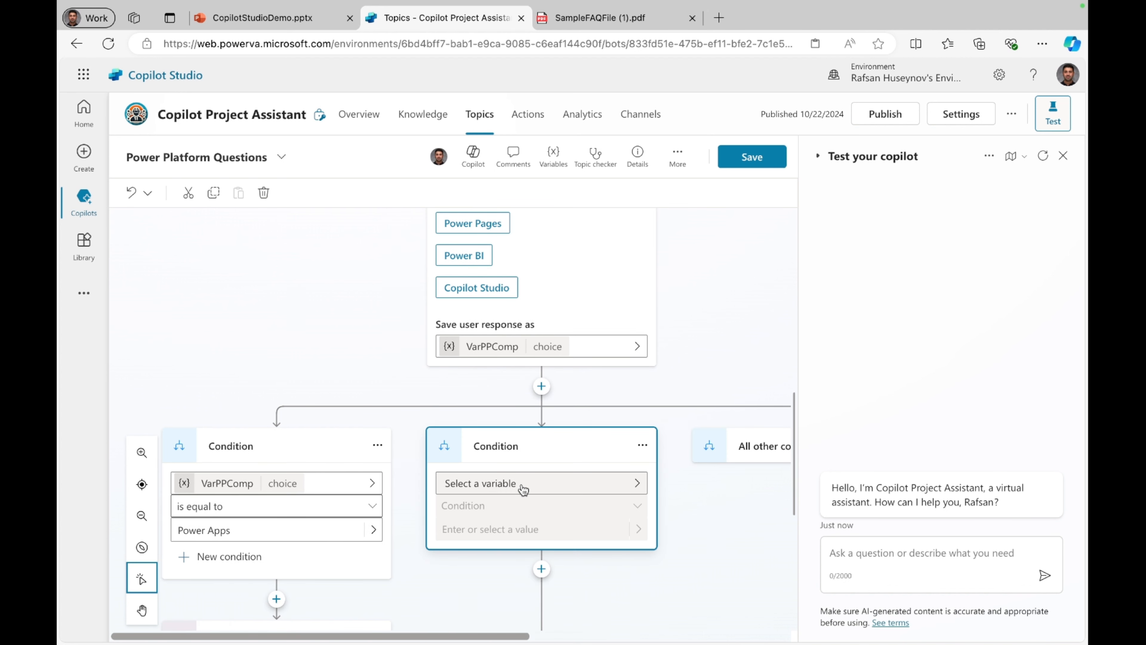
{"action": "left_click", "coordinate": [523, 486]}
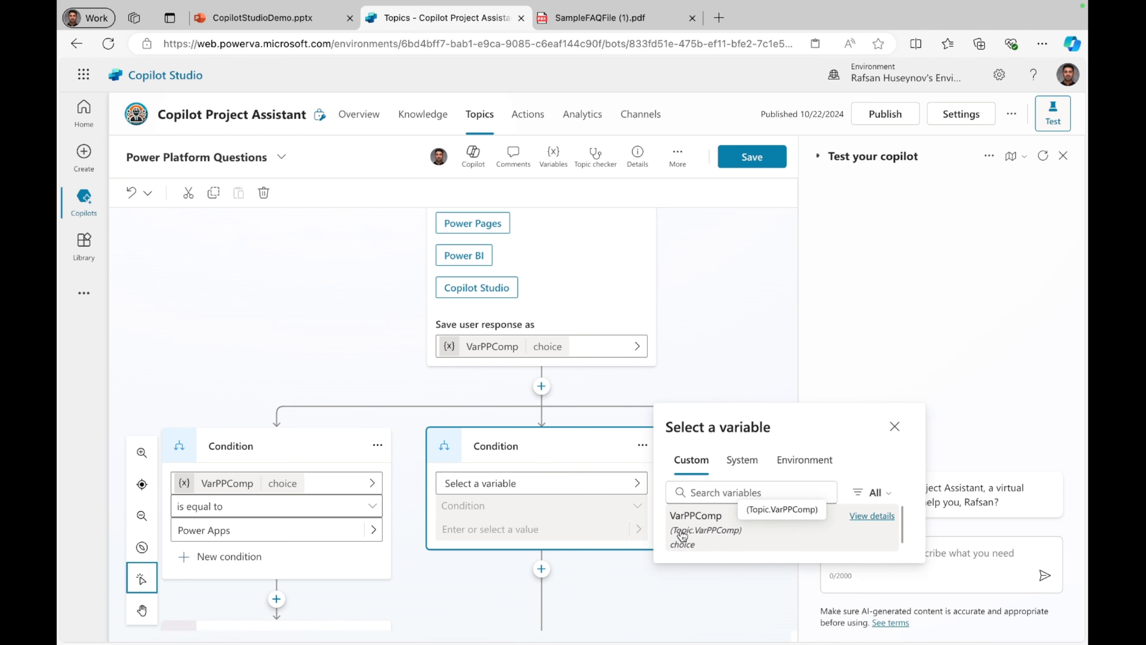
{"action": "left_click", "coordinate": [681, 536]}
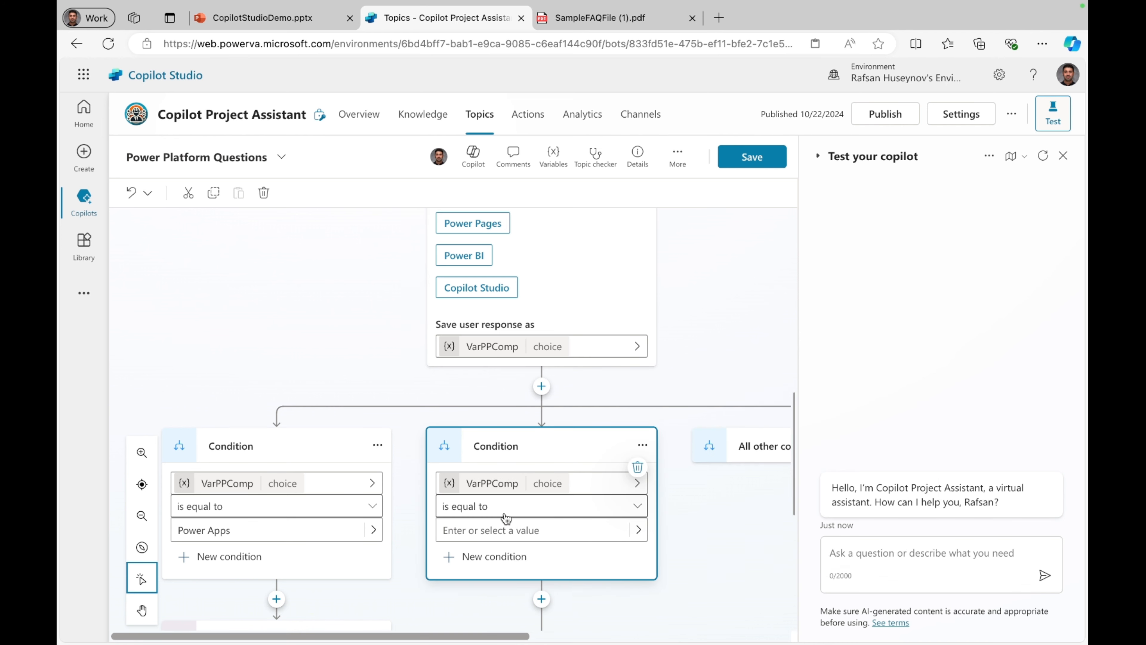
{"action": "left_click", "coordinate": [499, 529]}
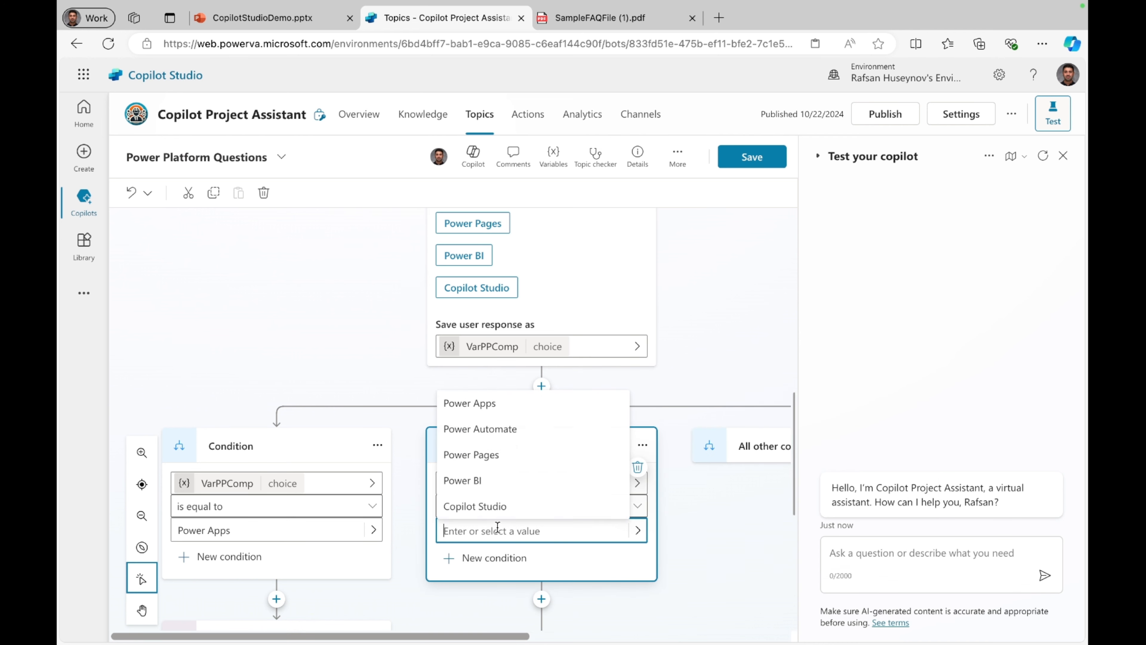
{"action": "left_click", "coordinate": [498, 429]}
{"action": "left_click", "coordinate": [678, 519]}
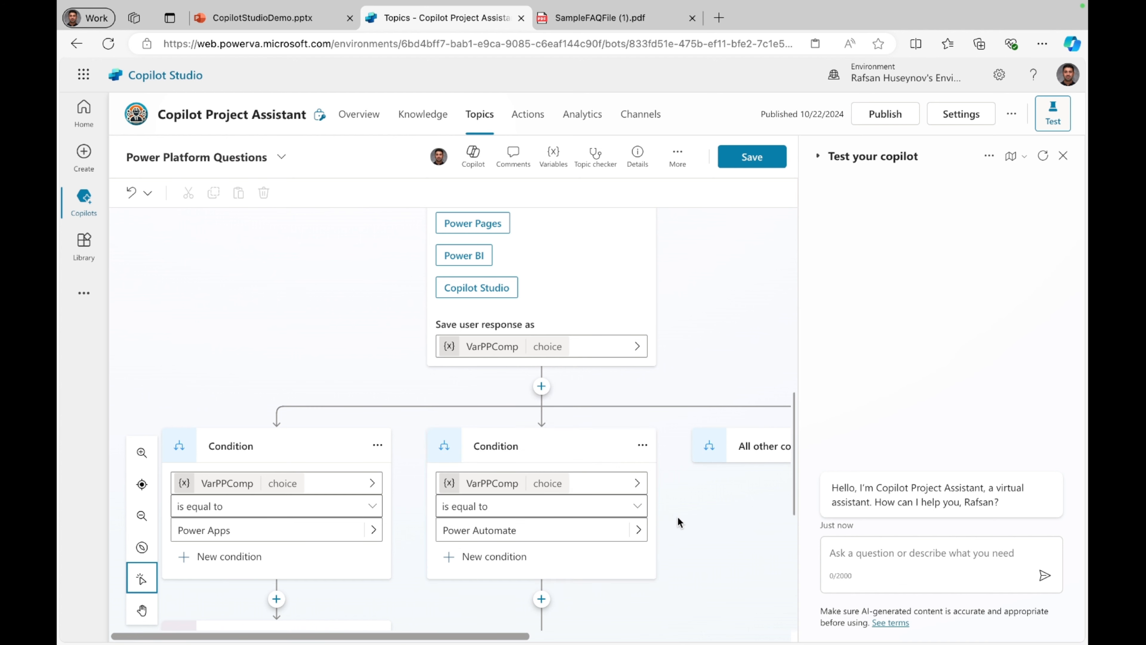
Step: Add another condition branch at the same point that checks whether VarPPComp is equal to Copilot Studio
{"action": "scroll", "coordinate": [678, 517], "scroll_direction": "right", "scroll_amount": 5}
{"action": "left_click", "coordinate": [361, 386]}
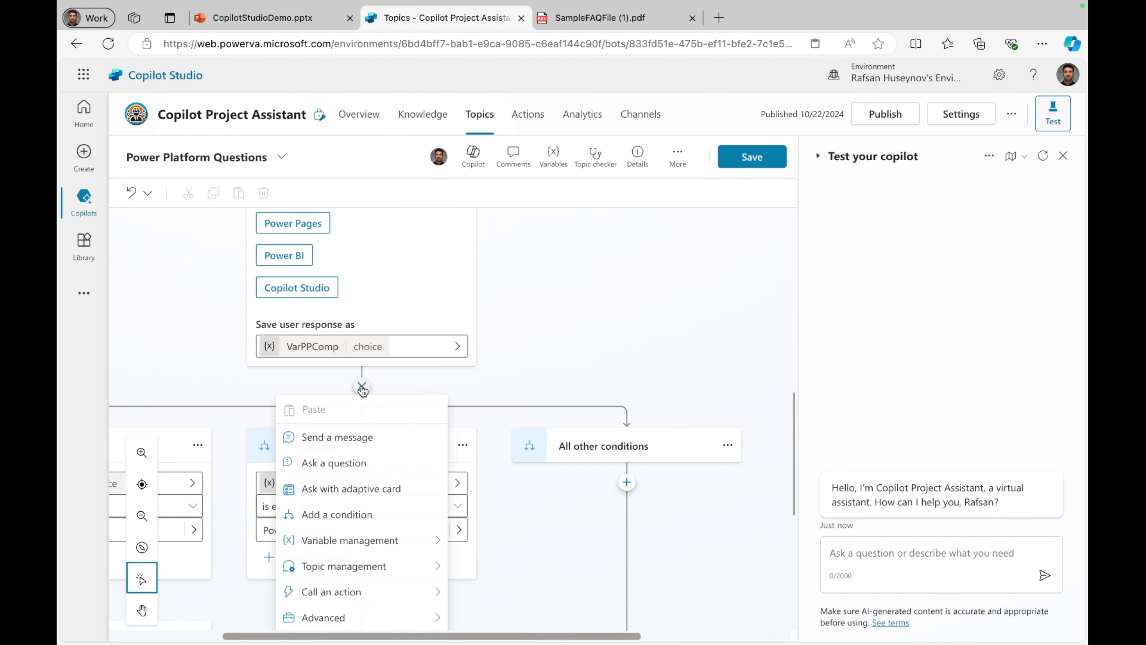
{"action": "left_click", "coordinate": [351, 516]}
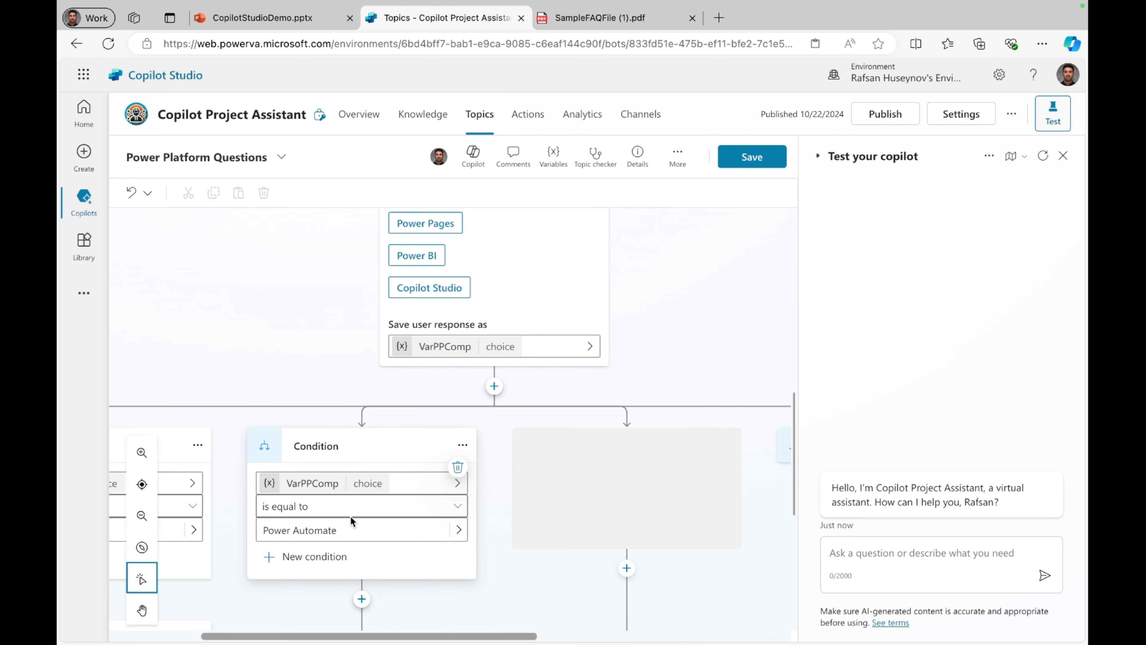
{"action": "left_click", "coordinate": [641, 479]}
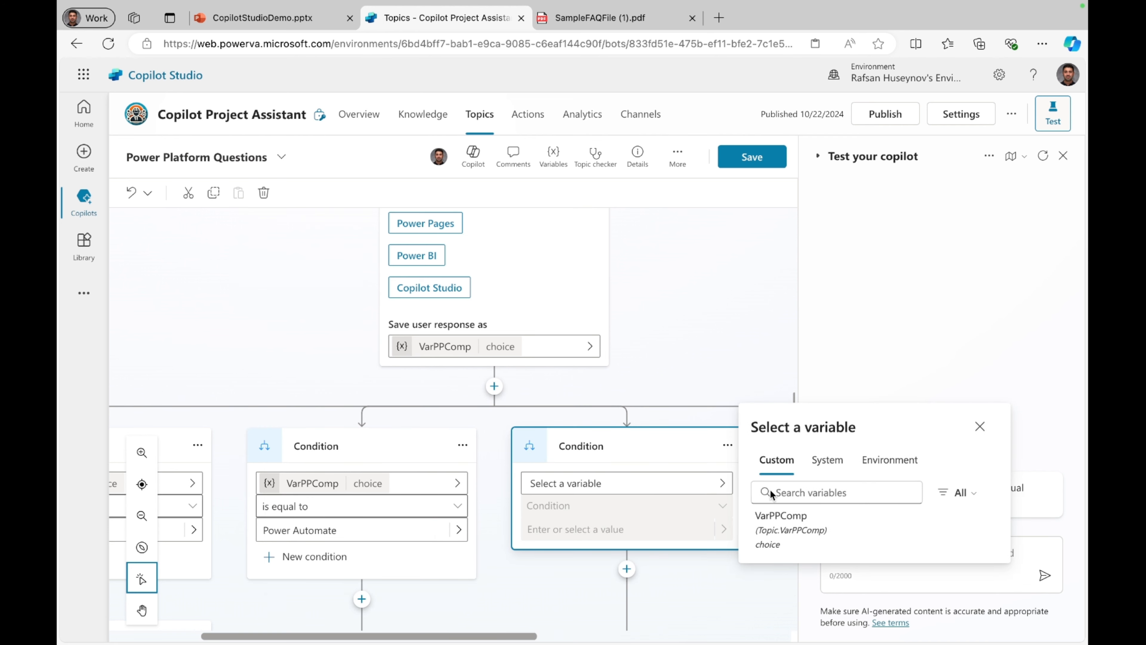
{"action": "left_click", "coordinate": [801, 523]}
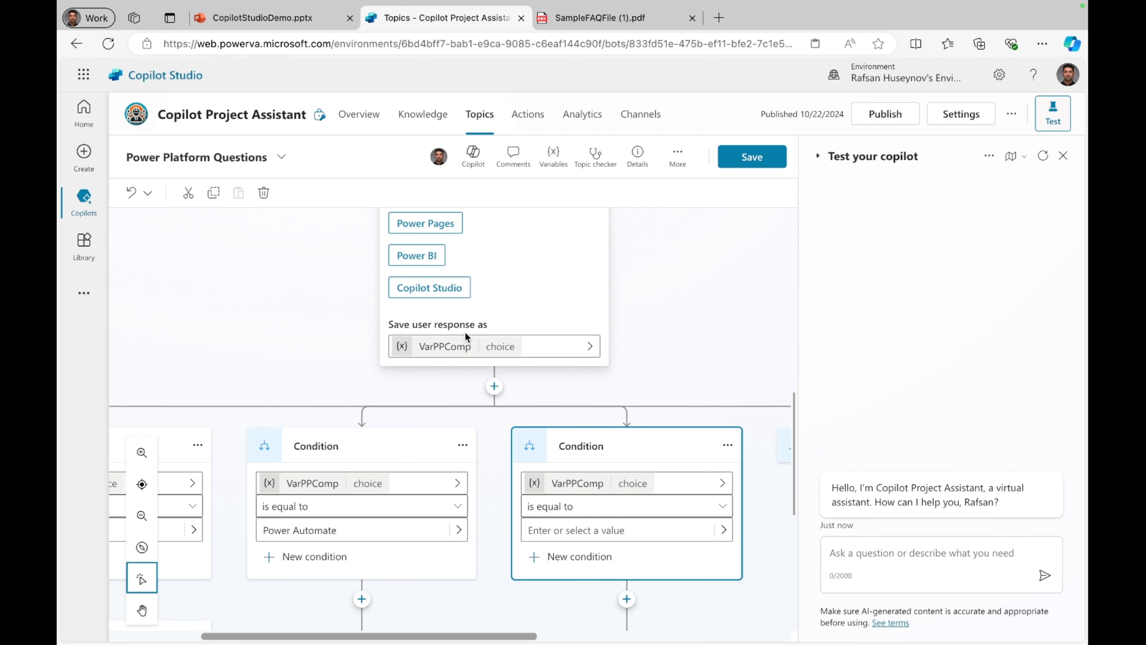
{"action": "left_click", "coordinate": [578, 530]}
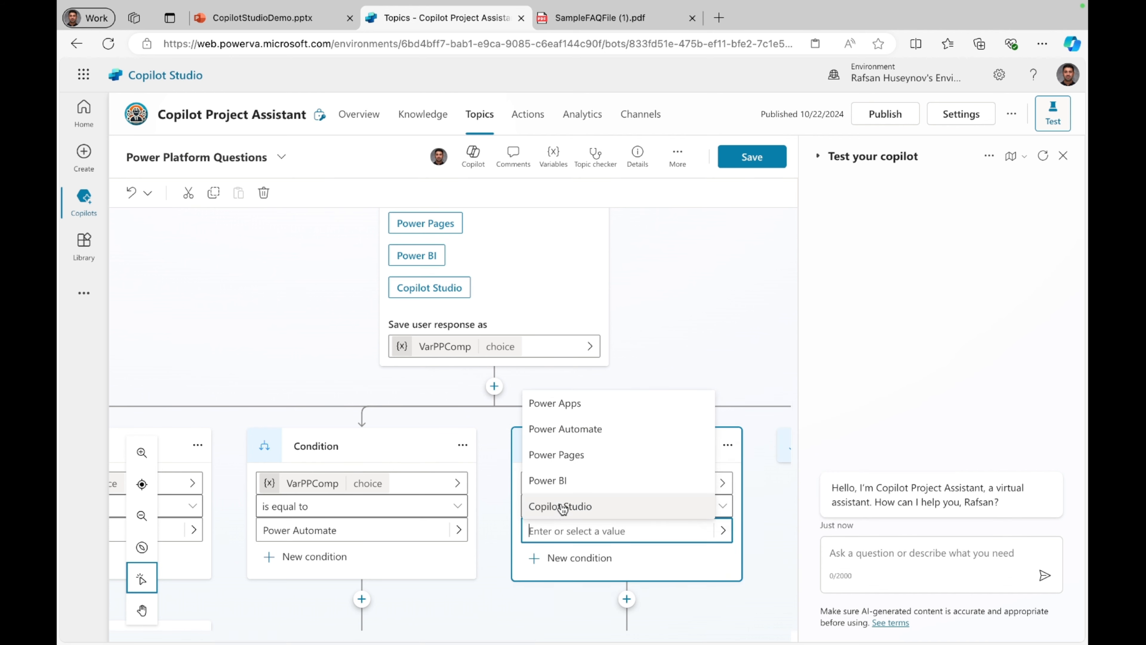
{"action": "left_click", "coordinate": [573, 506]}
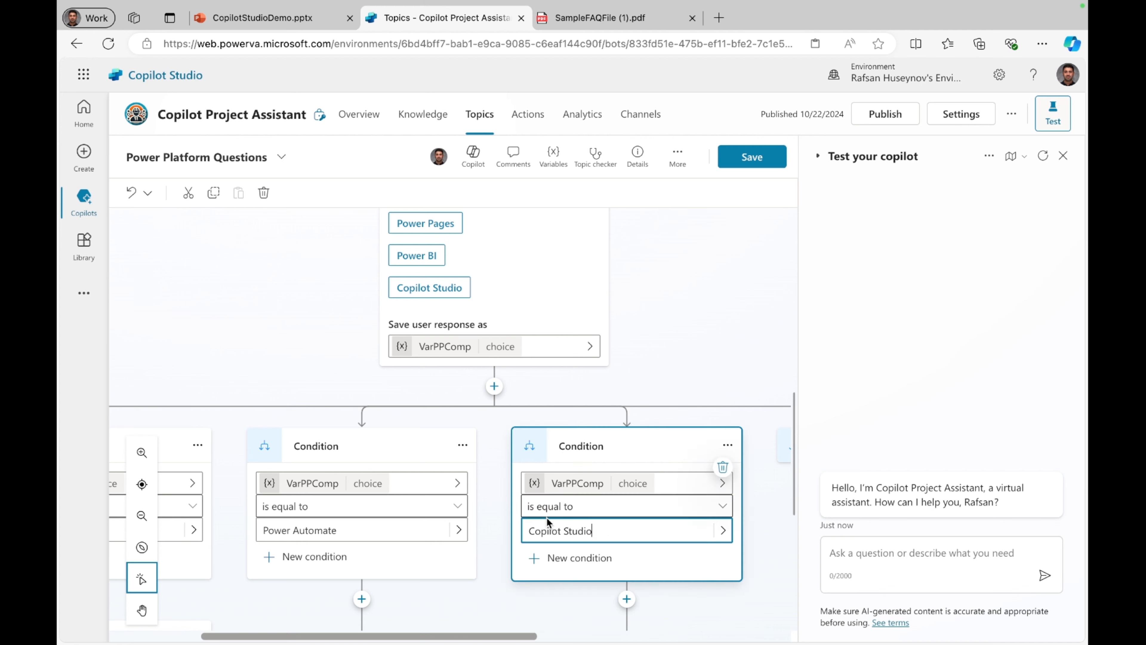
Step: Examine the new condition branches down to the End current topic node, and close the test pane for more canvas room
{"action": "scroll", "coordinate": [438, 587], "scroll_direction": "down", "scroll_amount": 5}
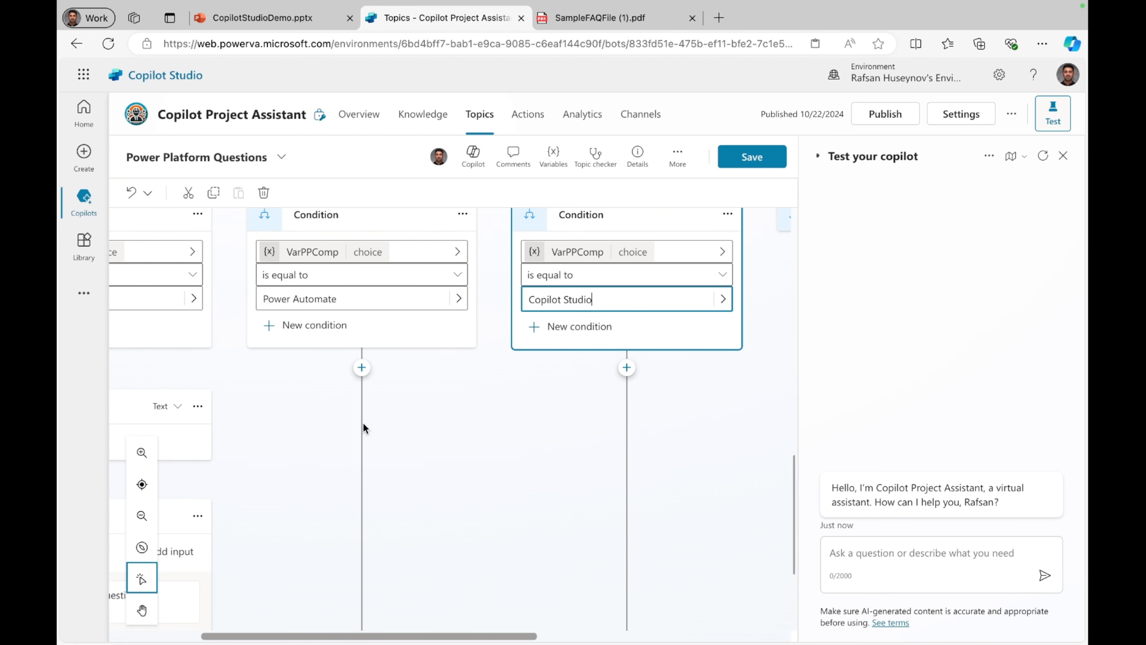
{"action": "scroll", "coordinate": [367, 428], "scroll_direction": "down", "scroll_amount": 4}
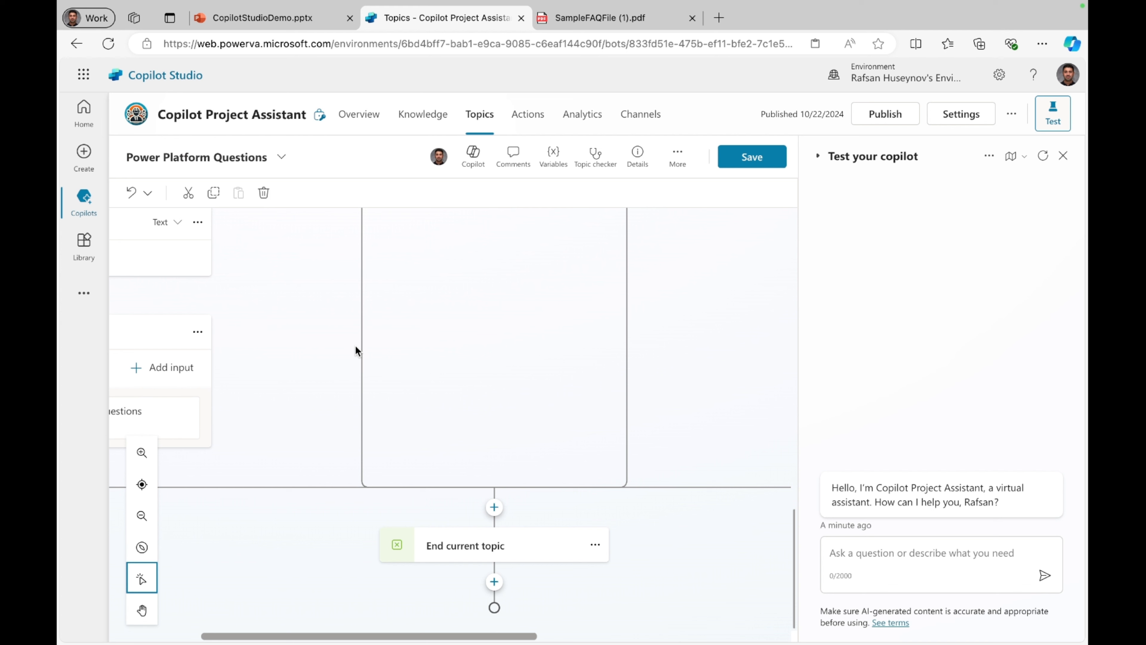
{"action": "scroll", "coordinate": [356, 346], "scroll_direction": "up", "scroll_amount": 10}
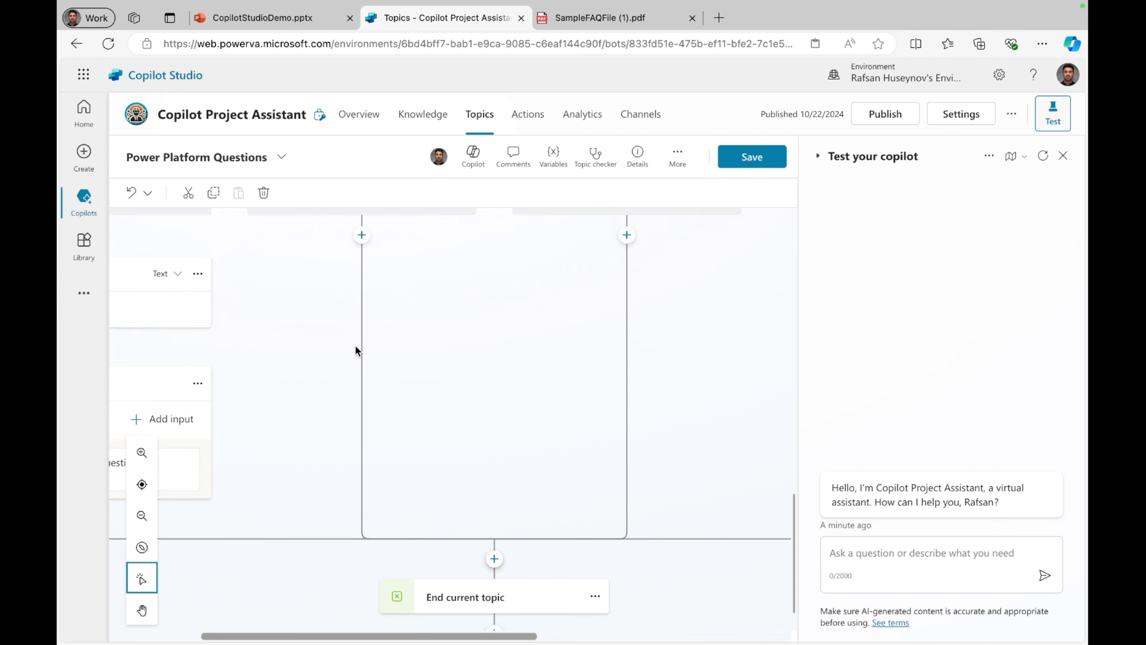
{"action": "left_click", "coordinate": [1063, 156]}
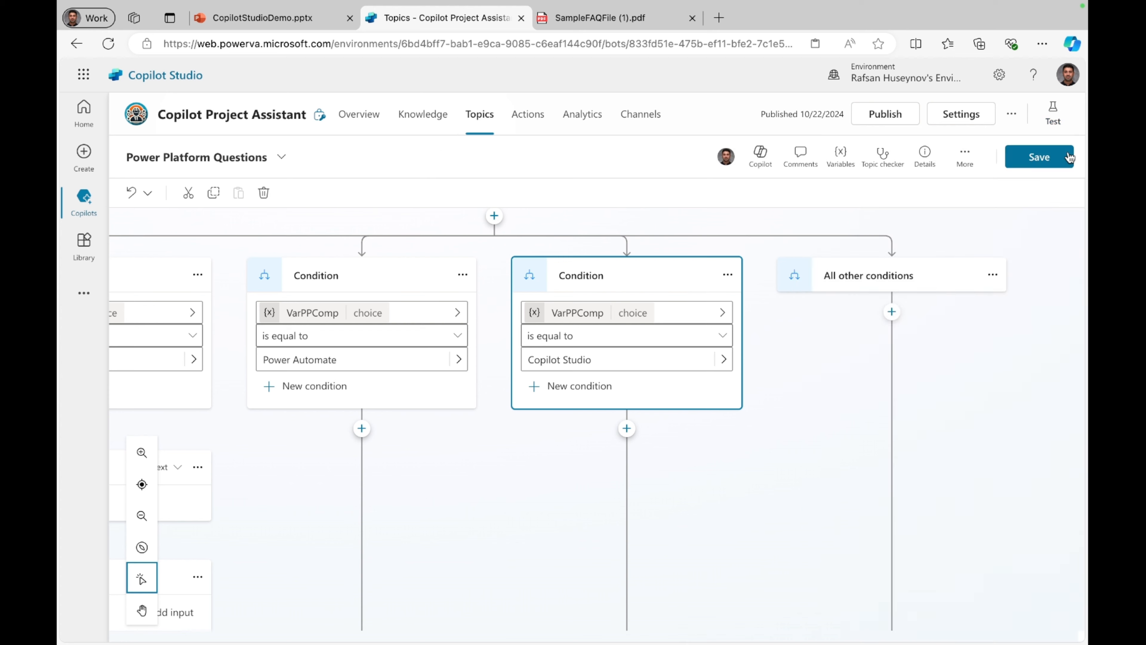
{"action": "scroll", "coordinate": [690, 392], "scroll_direction": "up", "scroll_amount": 2}
{"action": "scroll", "coordinate": [245, 315], "scroll_direction": "up", "scroll_amount": 4}
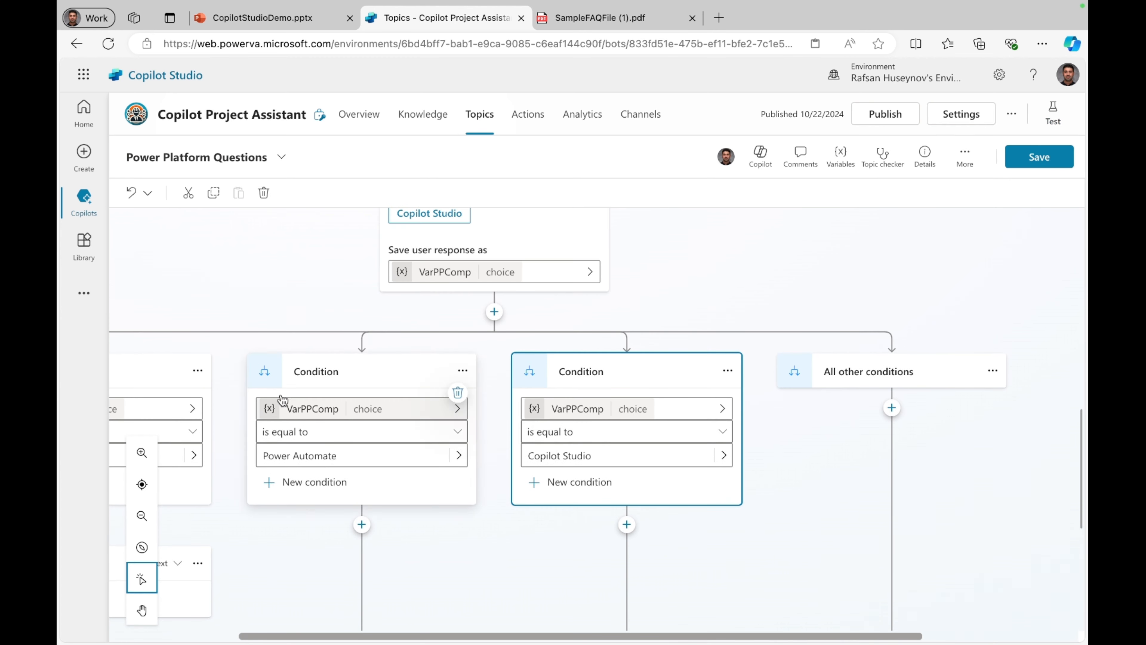